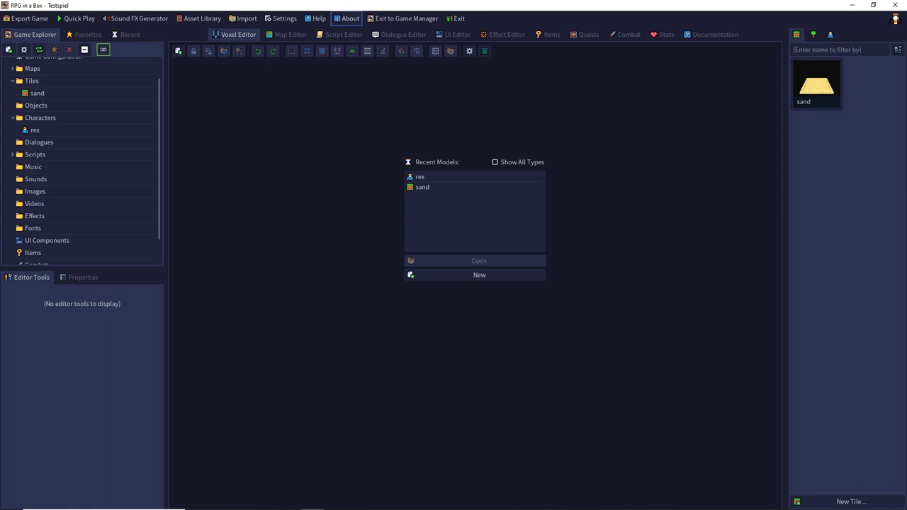
Create a new tile resource named gras with a 16 x 16 x 16 grid and make it passable
click(182, 52)
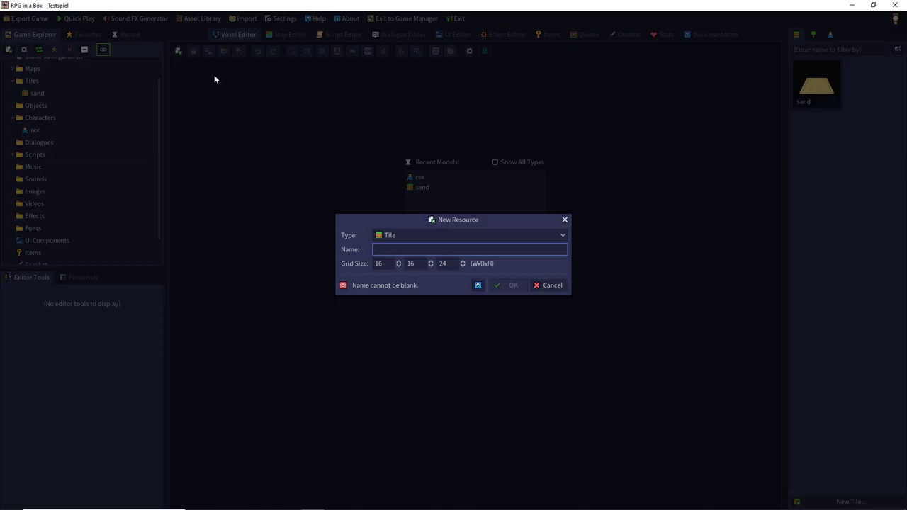
click(395, 236)
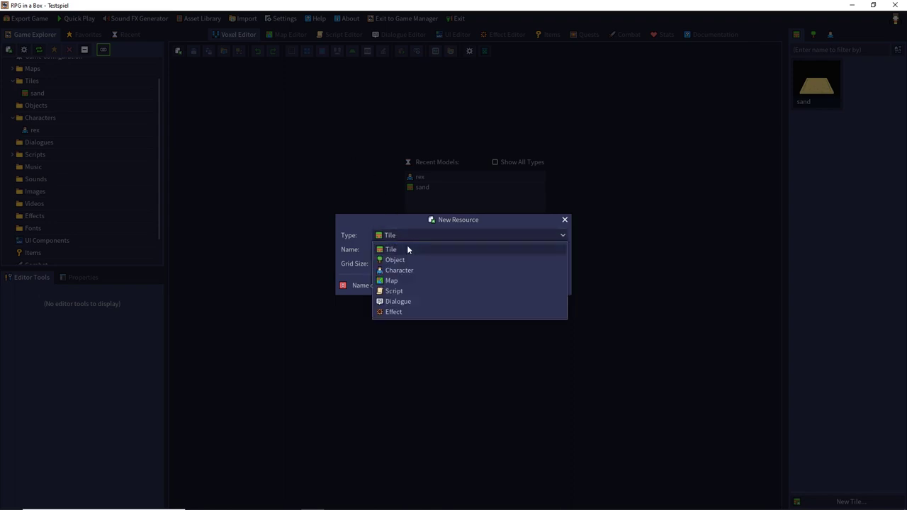
click(407, 247)
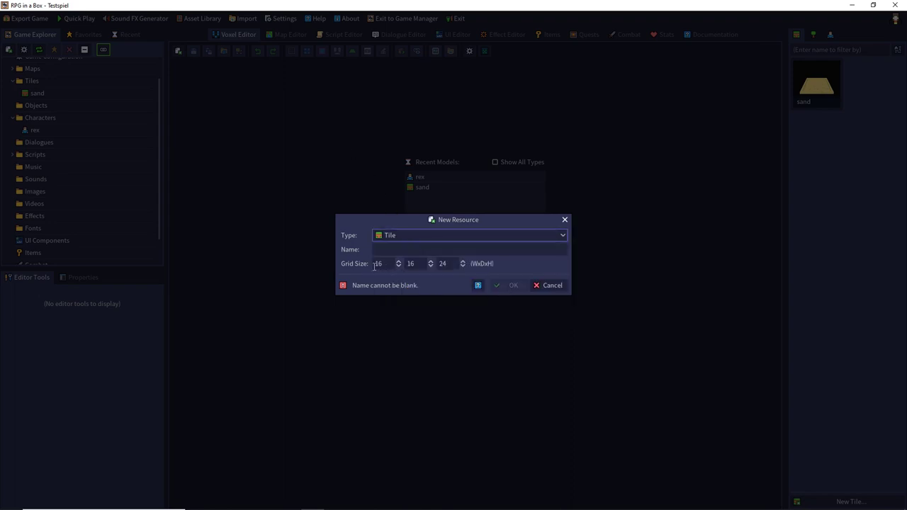
double_click(442, 263)
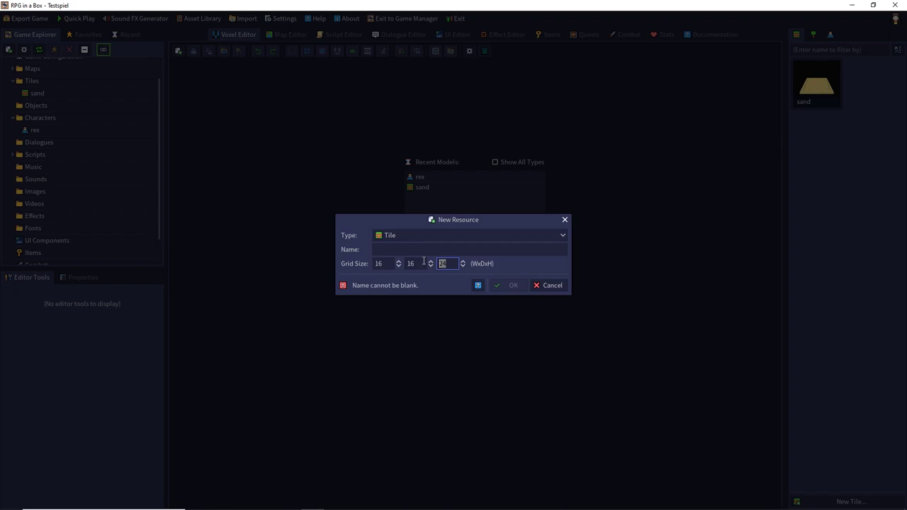
text(16)
click(430, 251)
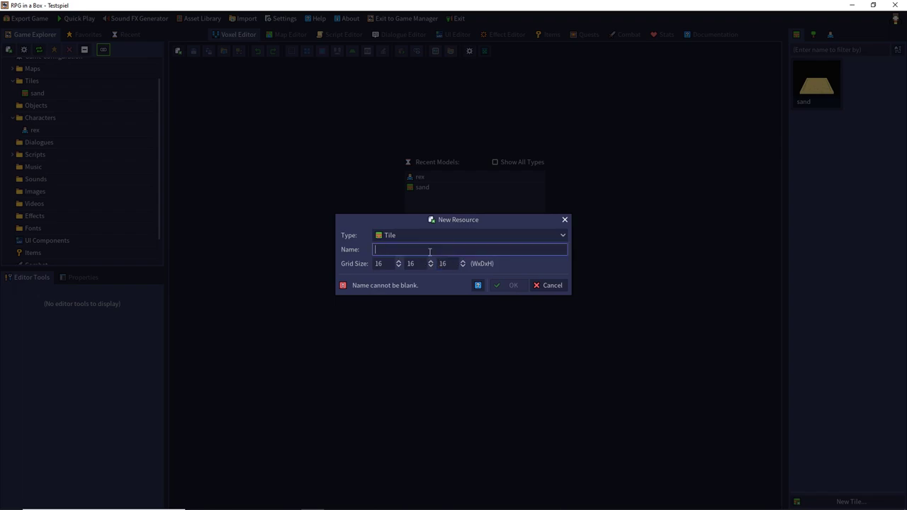
text(gras)
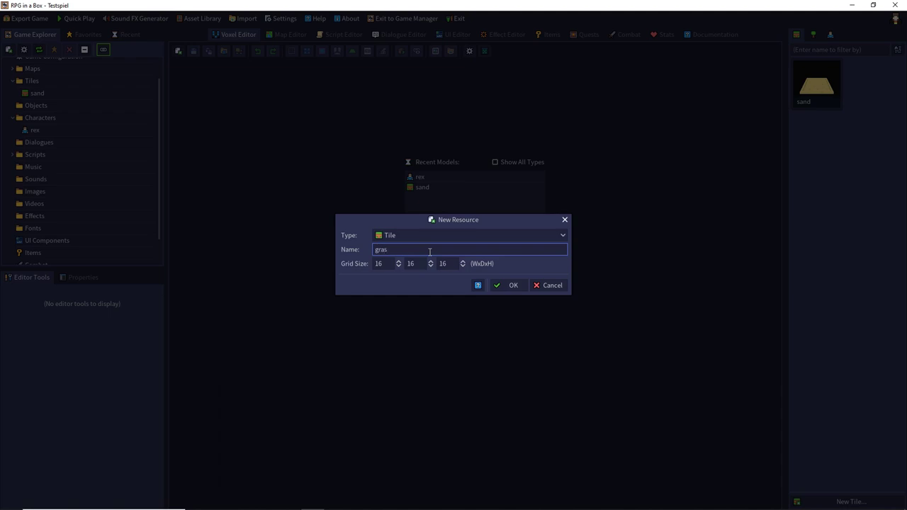
key(Return)
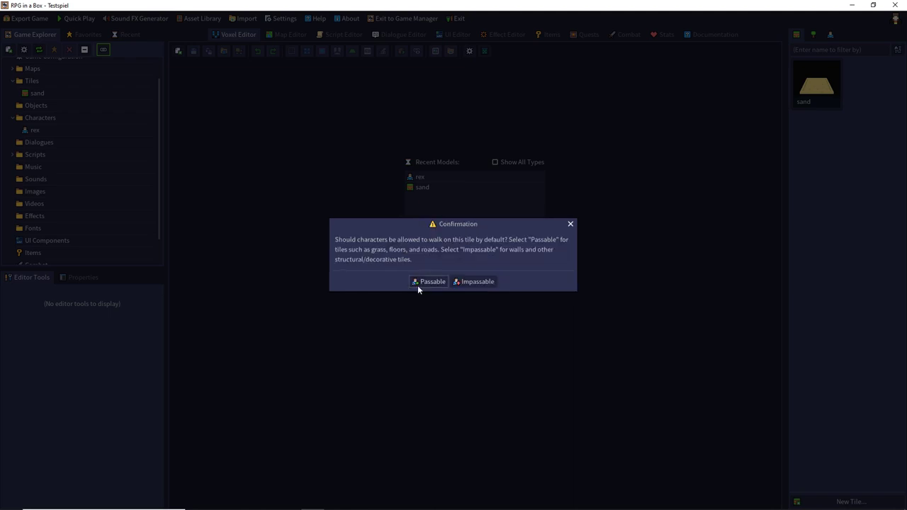
click(428, 281)
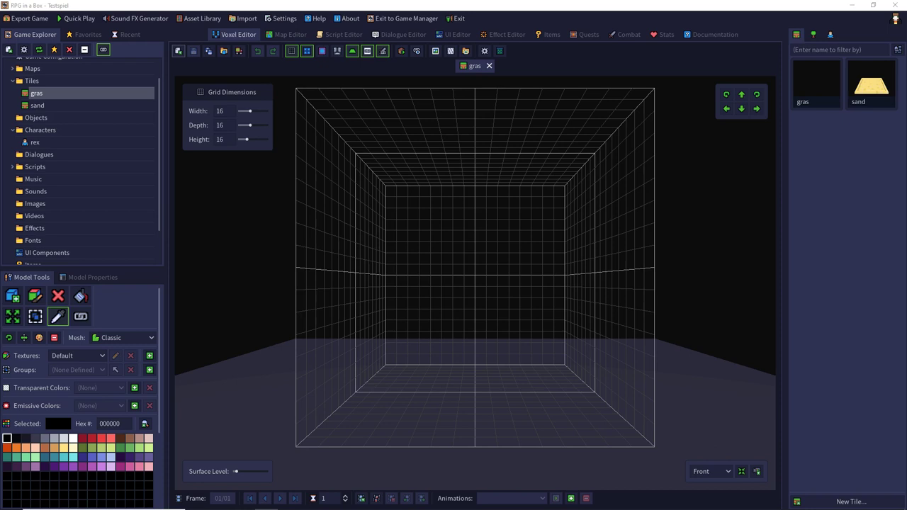
View the program's About information with its community links and close it
click(347, 19)
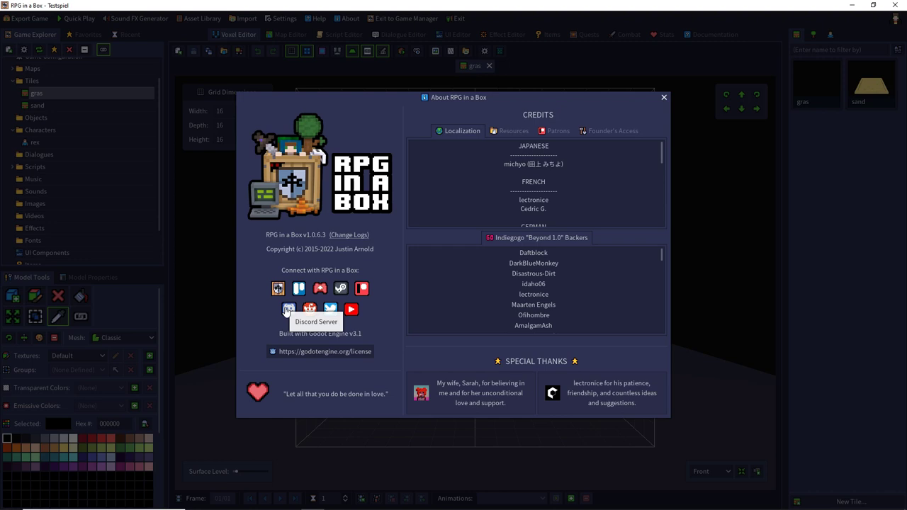
click(664, 97)
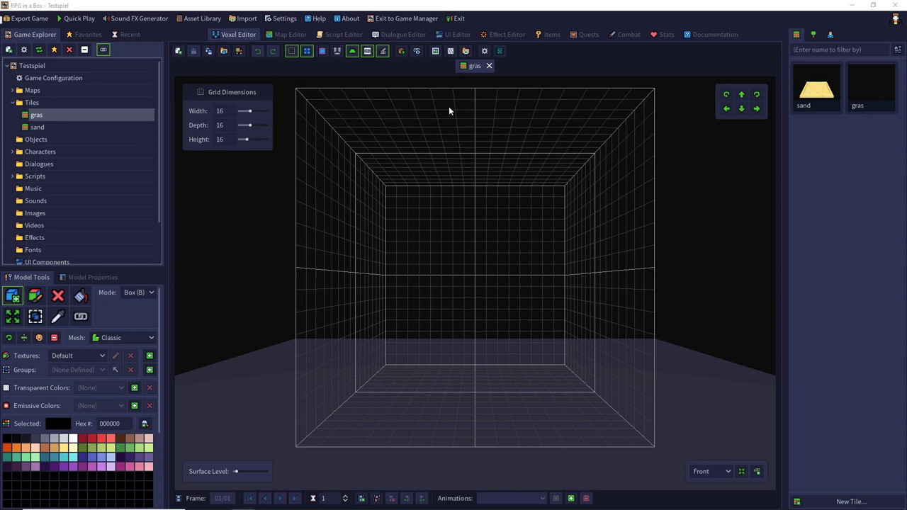
Generate a flat noise-textured voxel layer for the gras tile with the Noise Generator, using base color 505026
click(451, 51)
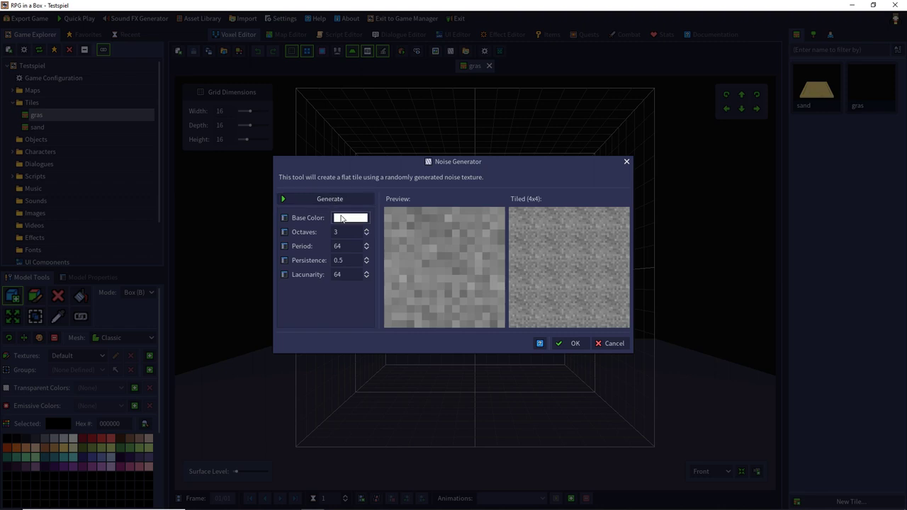
click(342, 218)
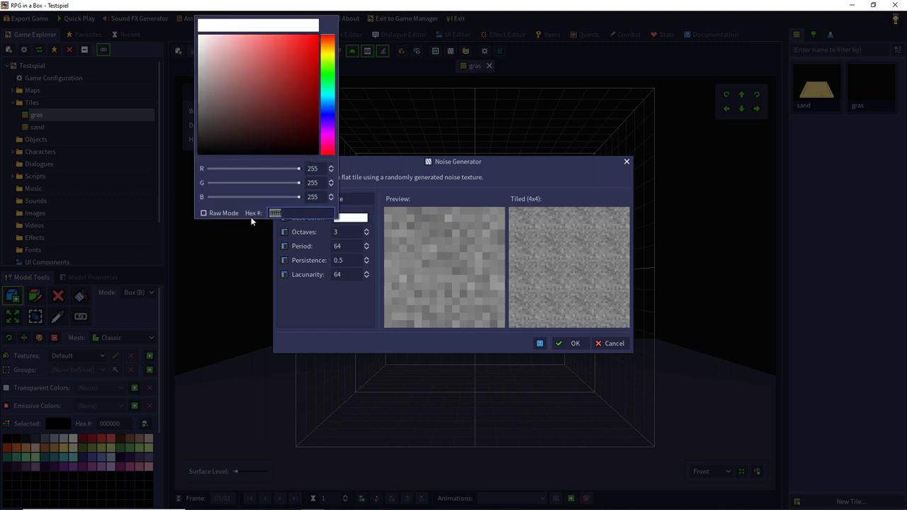
text(505026)
key(Return)
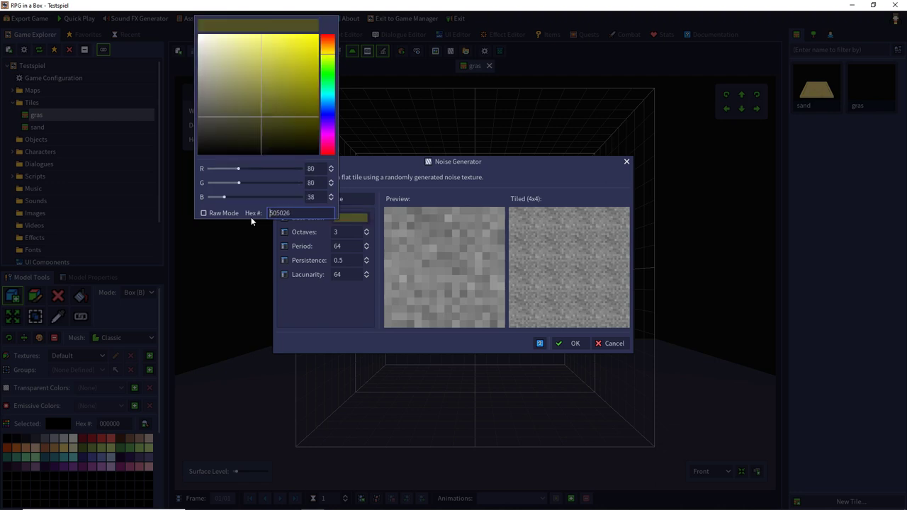
click(233, 286)
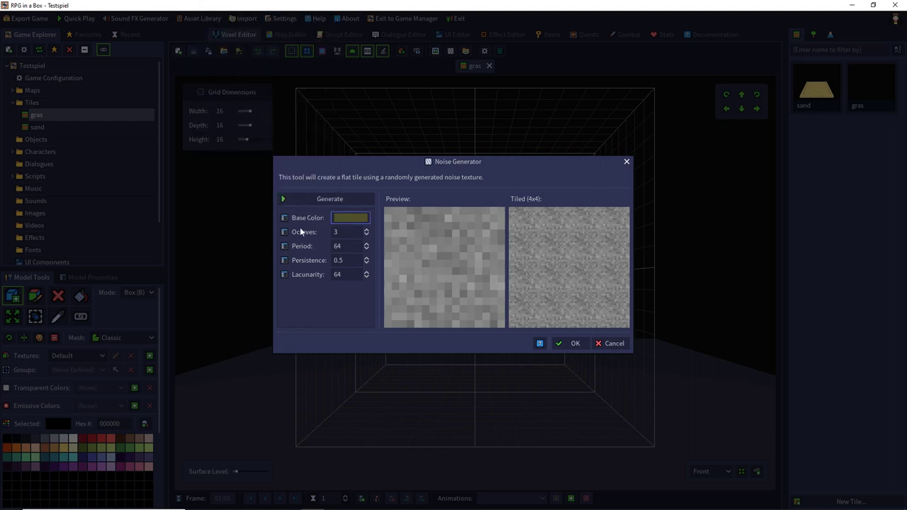
click(316, 199)
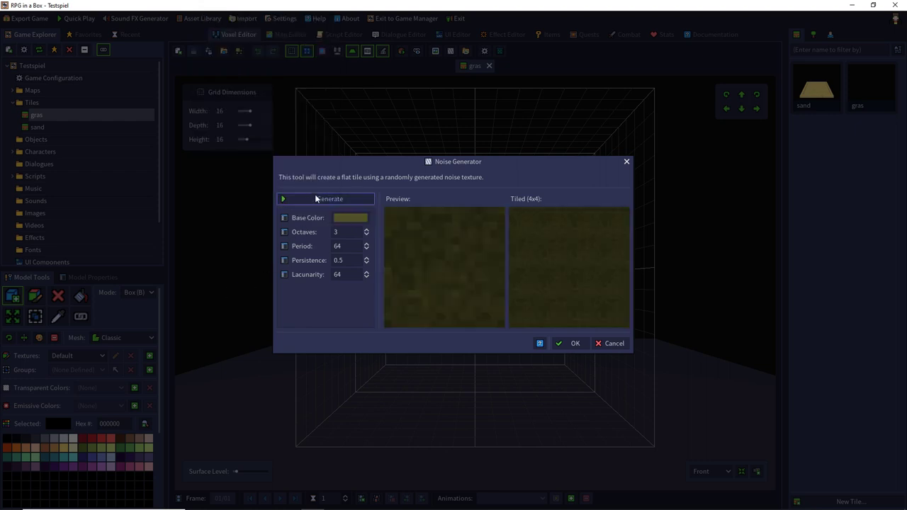
click(316, 199)
click(575, 343)
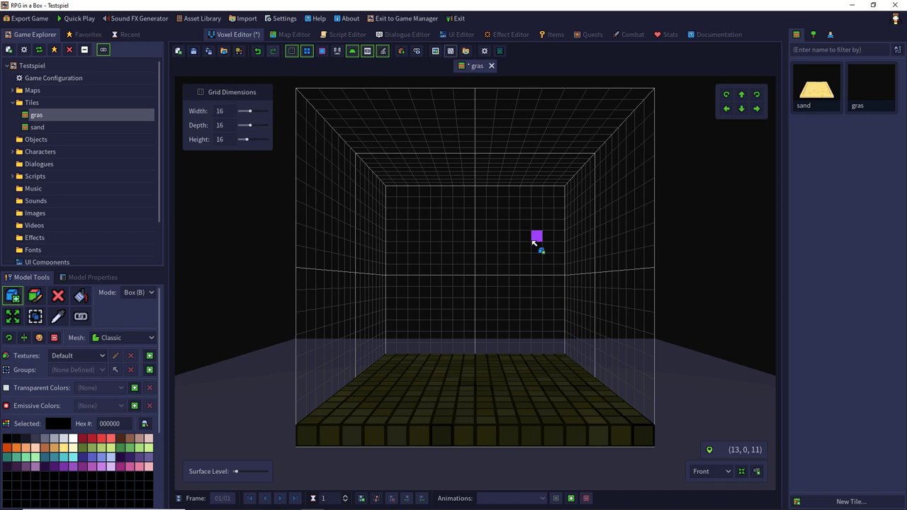
Copy the entire voxel layer and paste it one level higher, directly on top of the original
right_drag(536, 214, 533, 241)
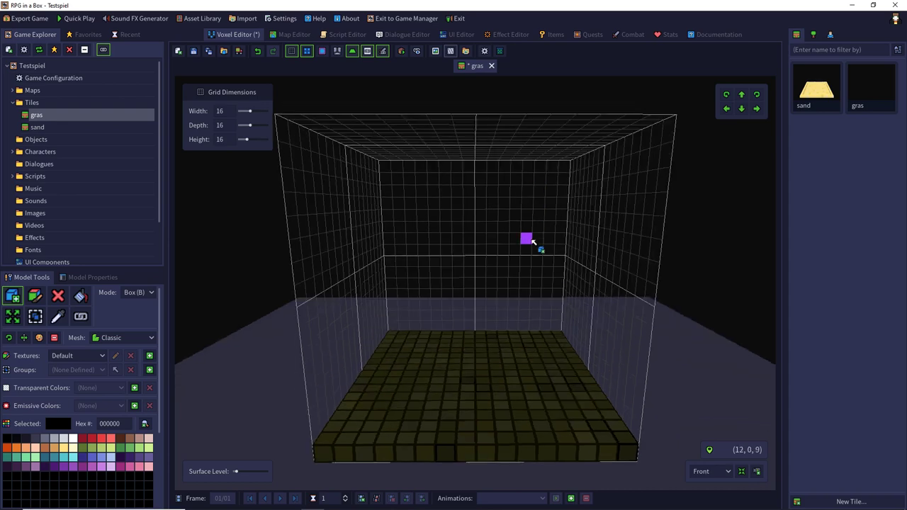
key(ctrl+a)
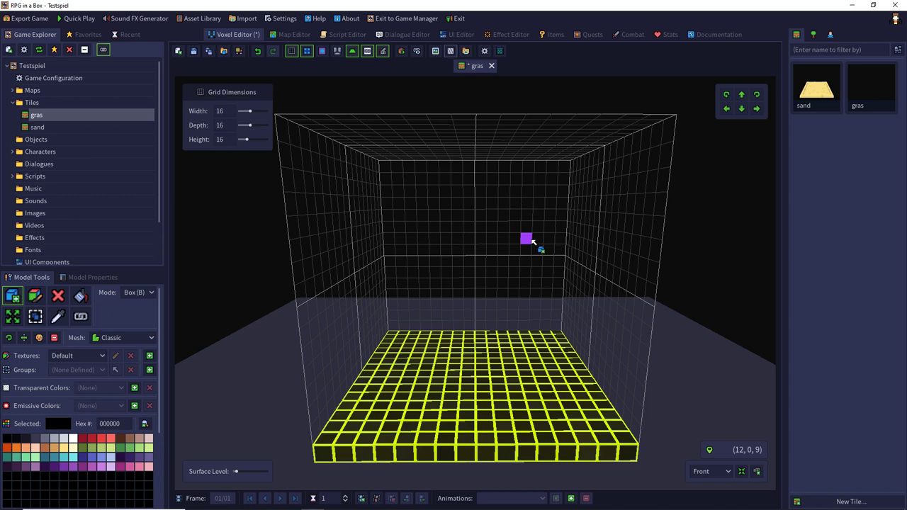
key(ctrl+c)
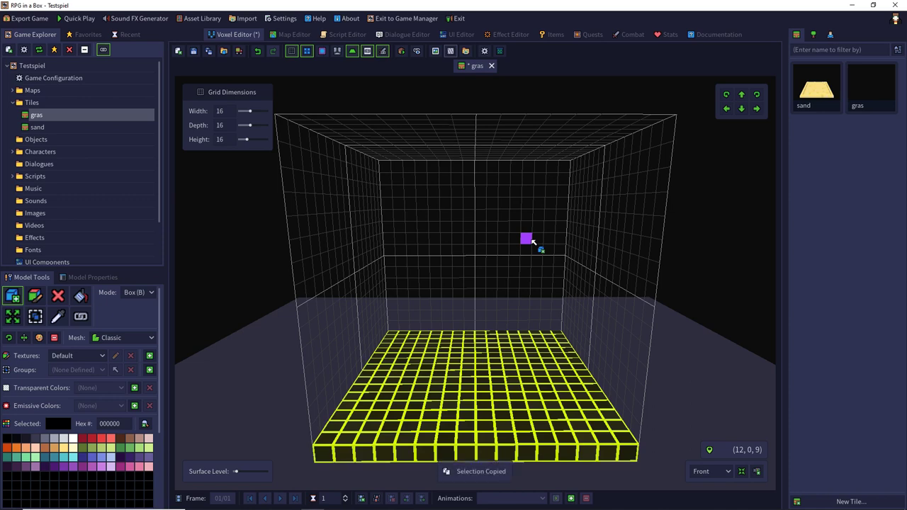
key(ctrl+v)
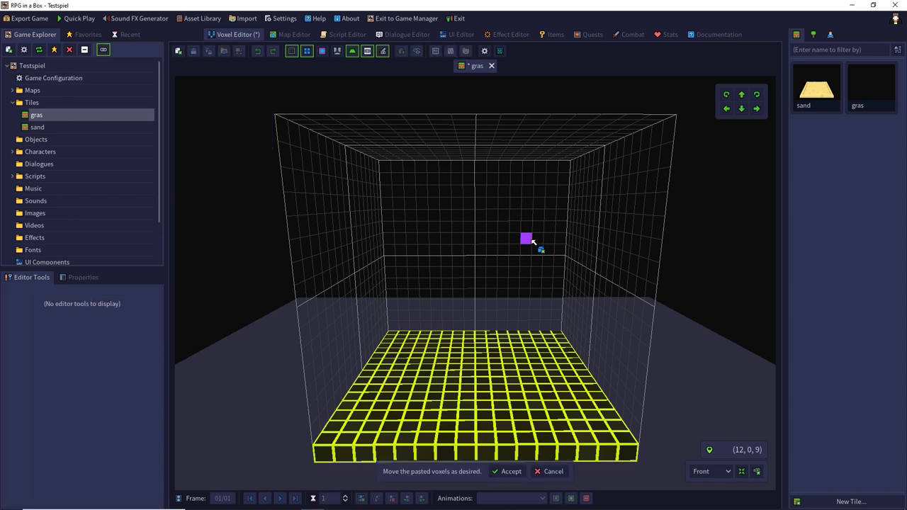
click(742, 95)
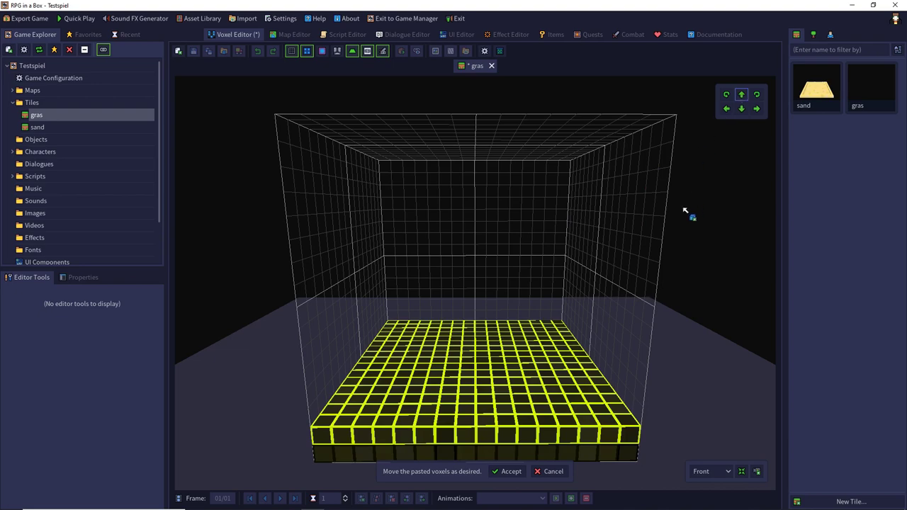
key(t)
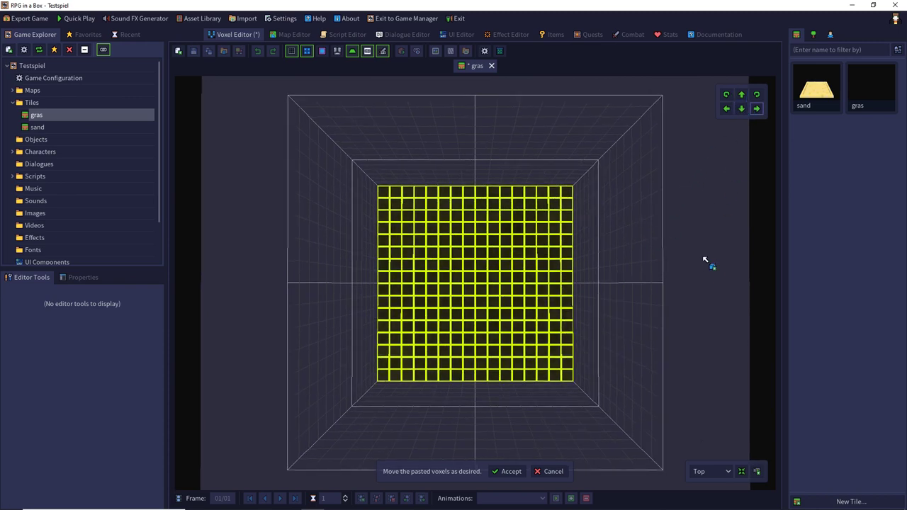
right_drag(706, 262, 706, 117)
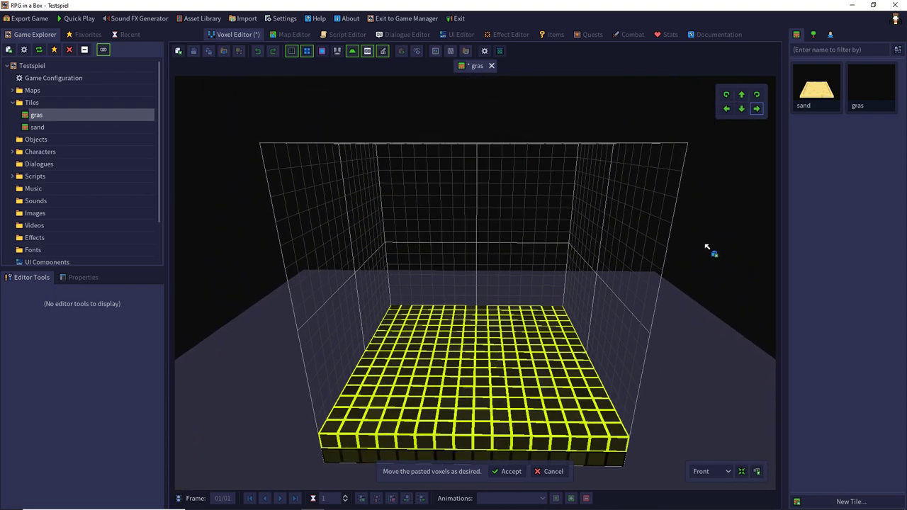
click(508, 471)
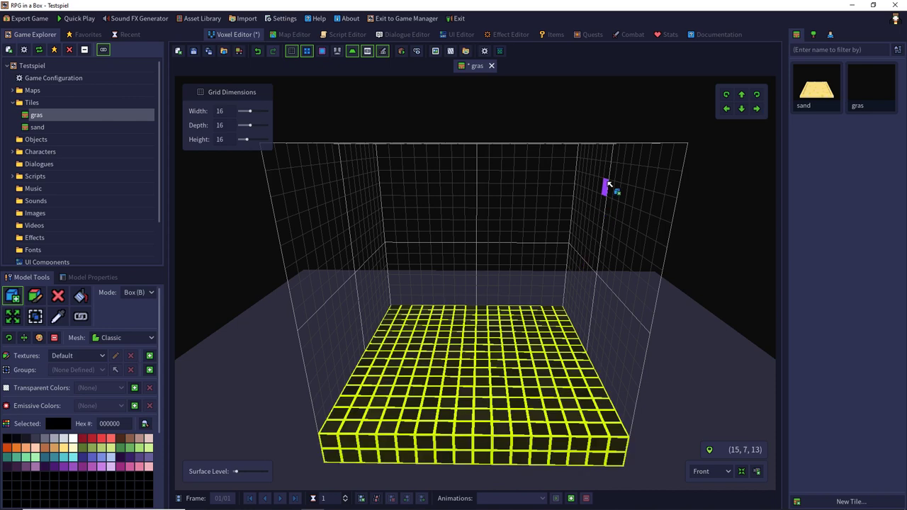
Copy the two selected voxel layers, paste them two levels higher to form a four-layer block, and save the gras tile
key(ctrl+c)
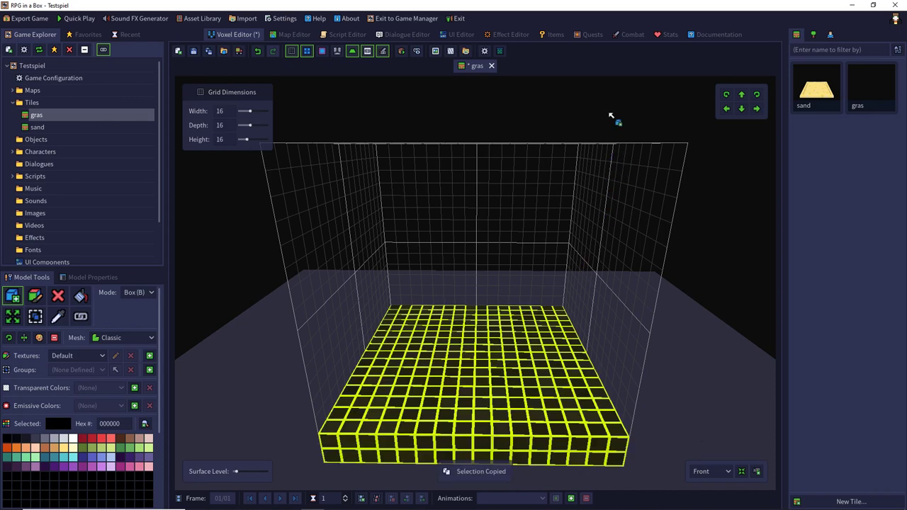
key(ctrl+v)
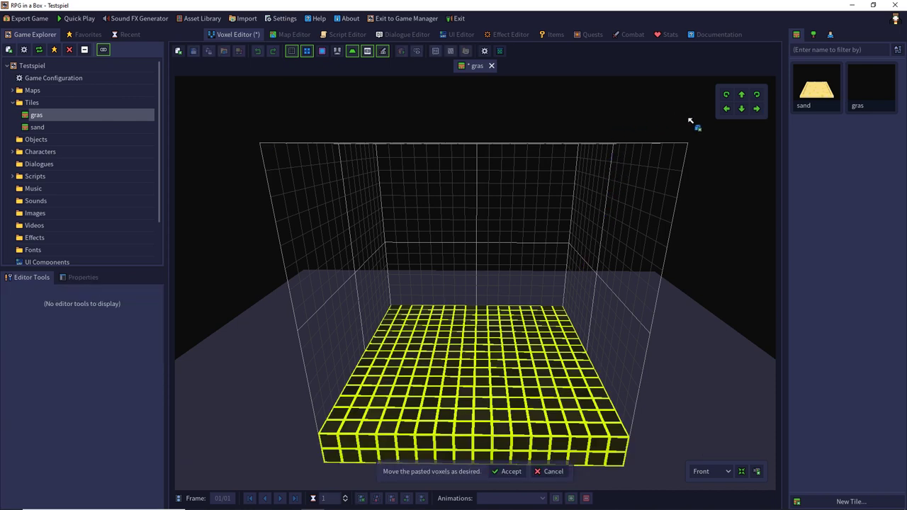
click(741, 94)
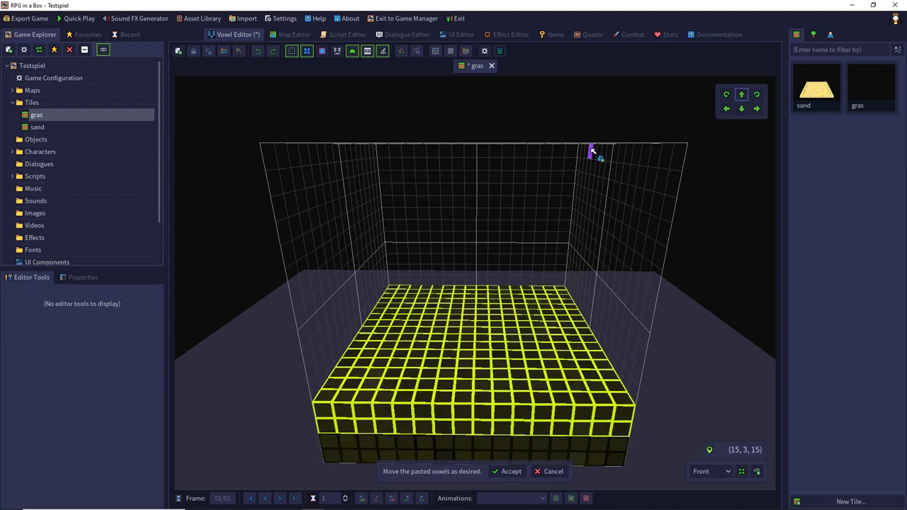
right_drag(589, 149, 589, 274)
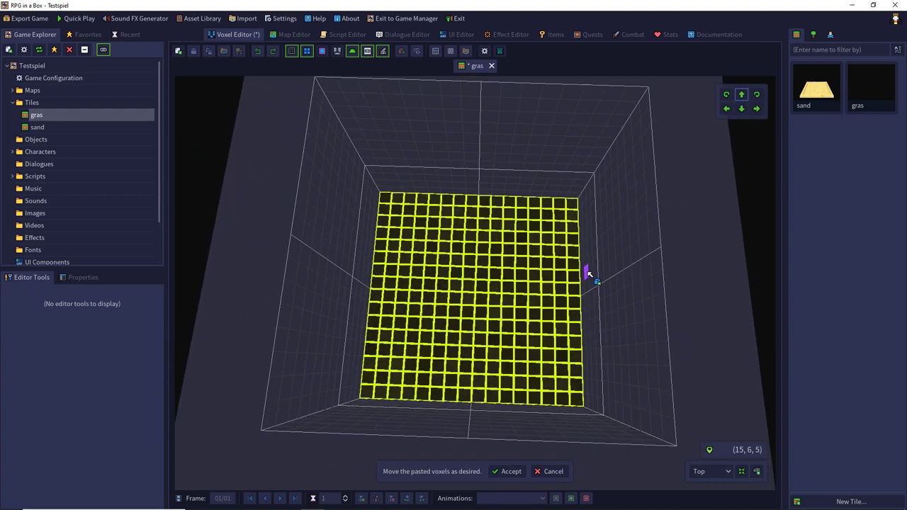
click(742, 108)
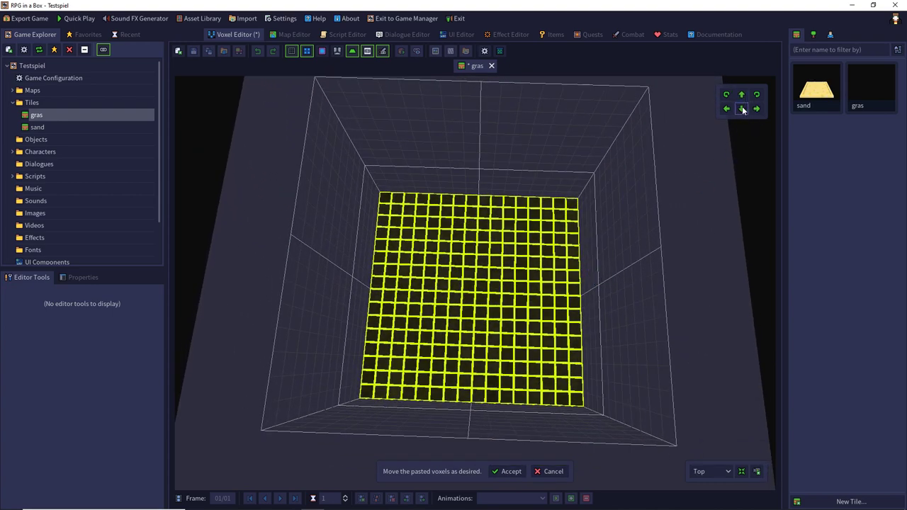
click(756, 108)
right_drag(656, 262, 655, 135)
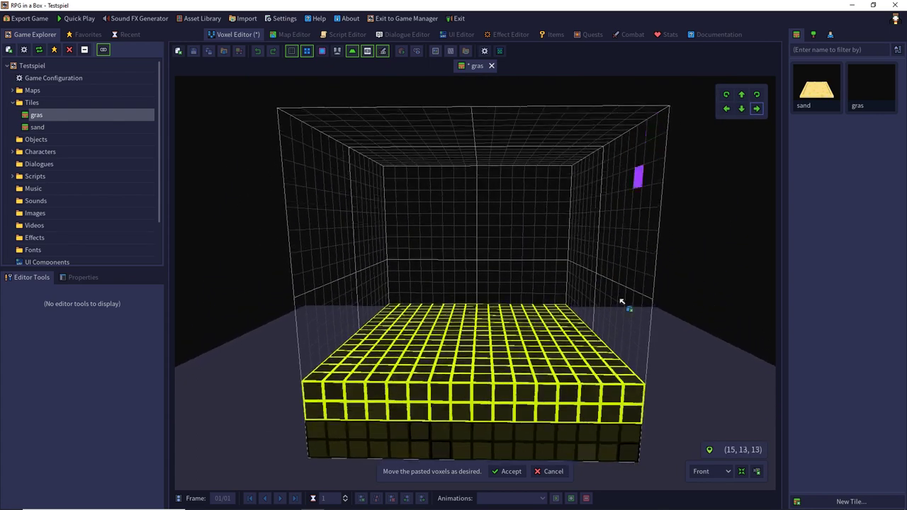
click(511, 471)
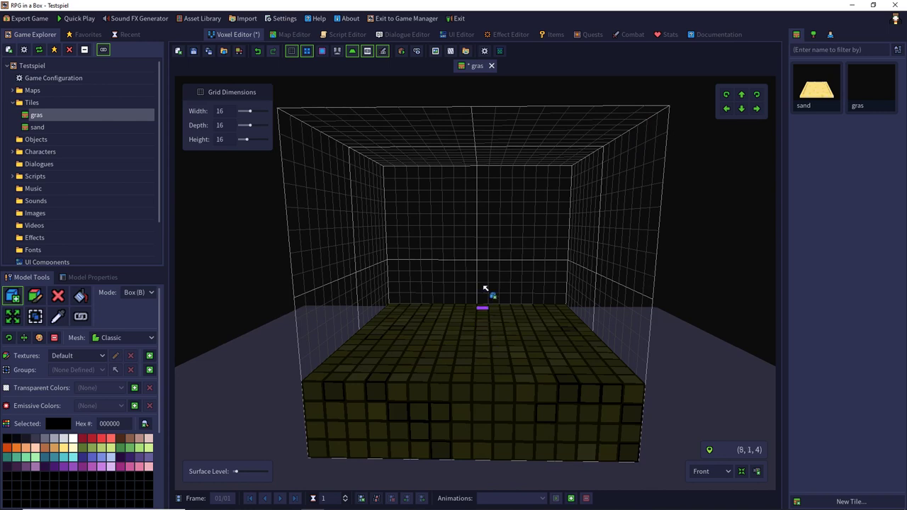
right_drag(486, 291, 489, 269)
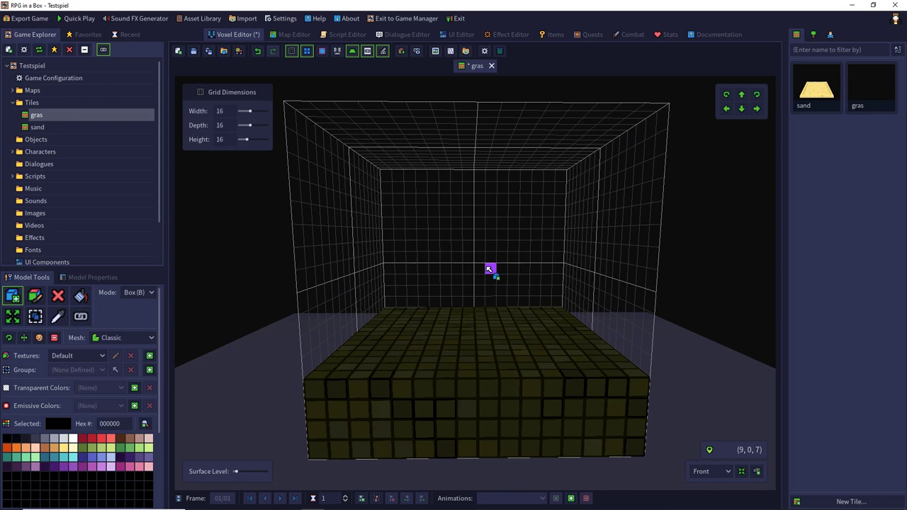
key(ctrl+s)
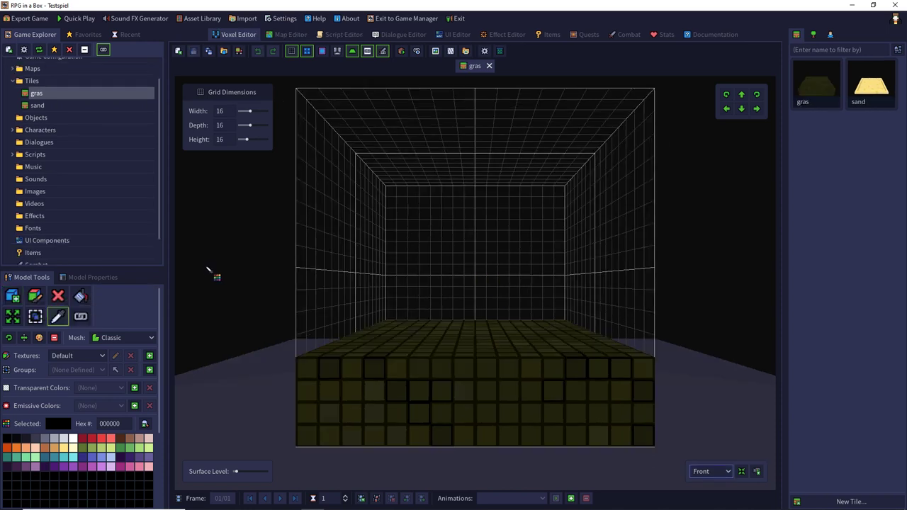
Save a copy of the gras tile as a new tile named fluss_gras_gerade
click(210, 51)
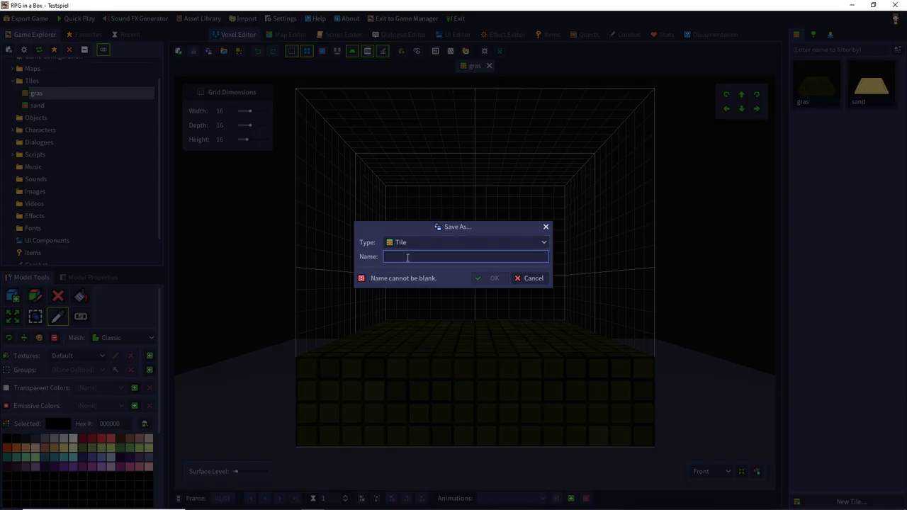
text(fluss_)
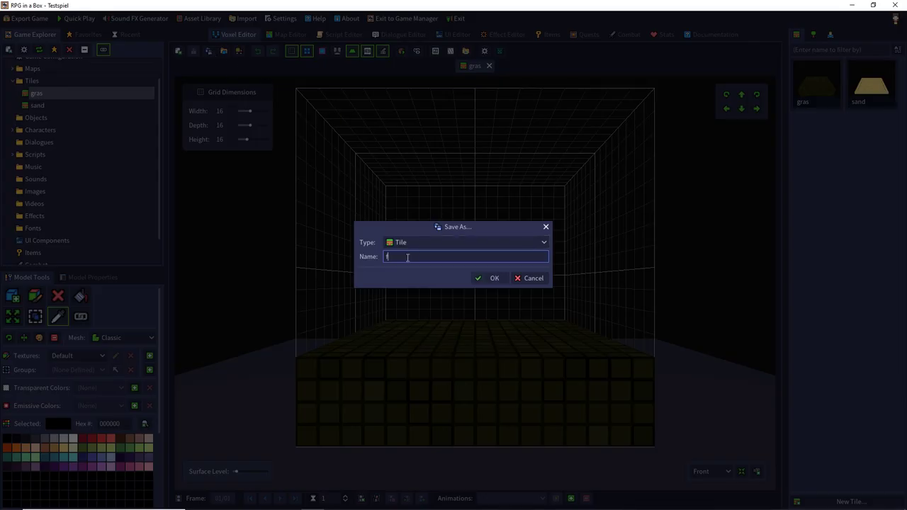
text(gras_gerade)
key(Return)
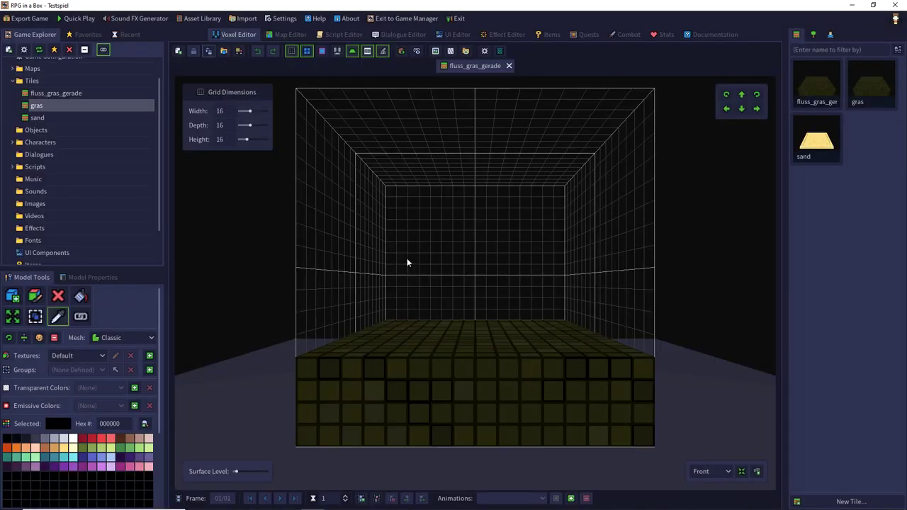
Erase a stepped channel along the tile's full depth, leaving two-voxel grass banks, one-voxel ledges one level lower and a single-layer floor
middle_drag(407, 263, 419, 304)
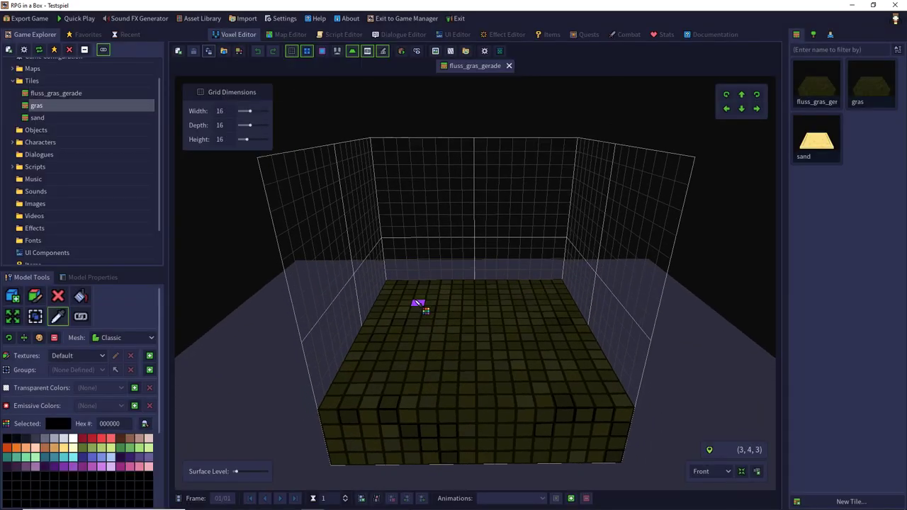
click(58, 297)
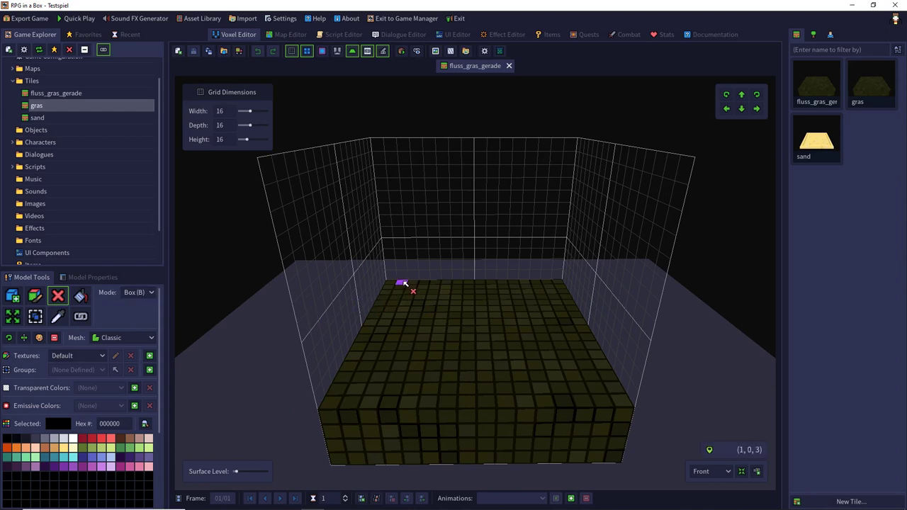
drag(404, 284, 581, 417)
drag(423, 298, 562, 442)
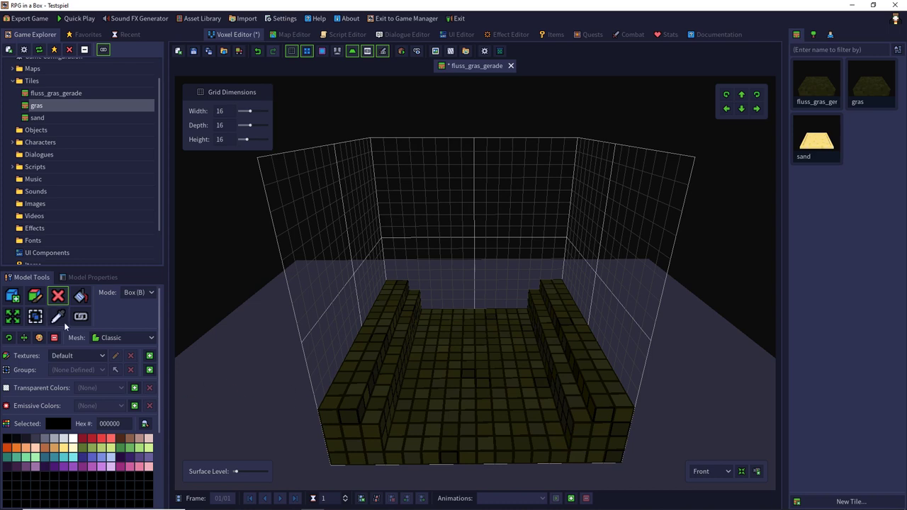
Switch to the Custom palette and add color 505026 in the first free slot below the yellow swatches
scroll(124, 397, down, 3)
click(77, 484)
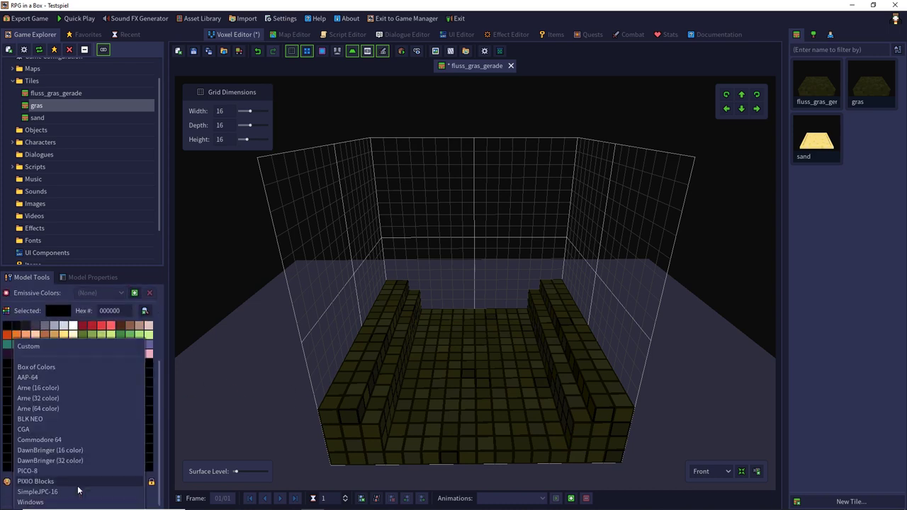
click(55, 346)
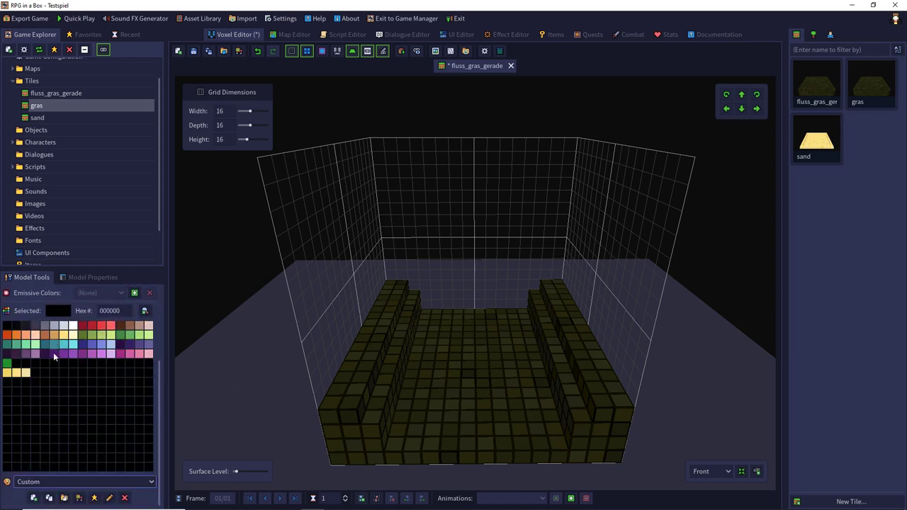
click(7, 383)
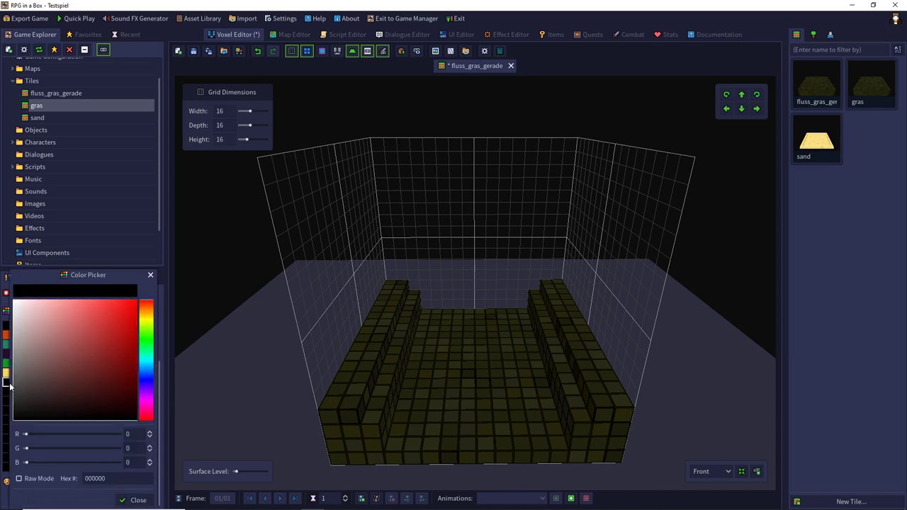
click(104, 476)
text(505026)
key(Return)
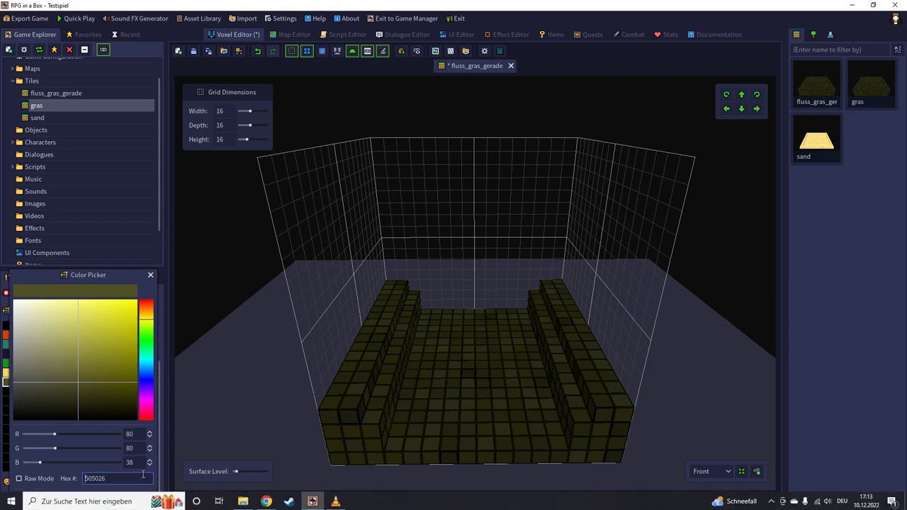
click(137, 499)
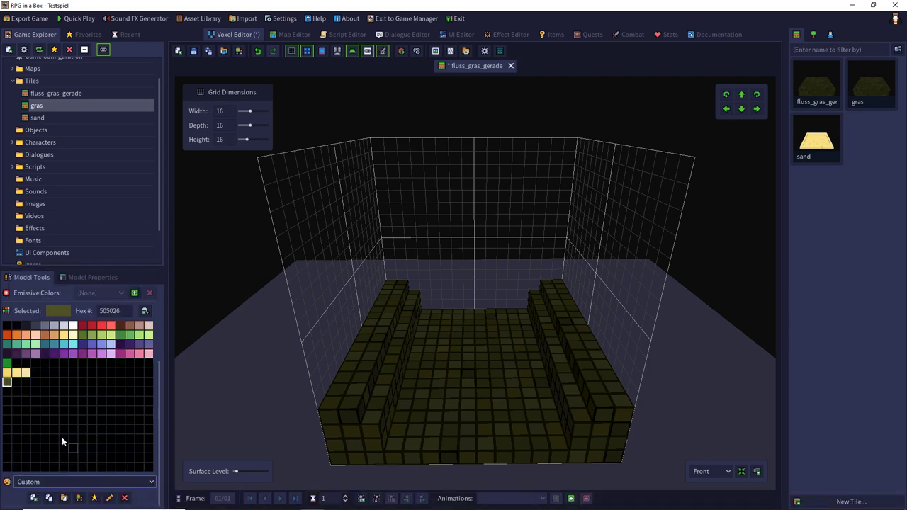
Add the sand-brown color b5986e to the palette slot beside the olive swatch
click(16, 382)
drag(134, 472, 42, 478)
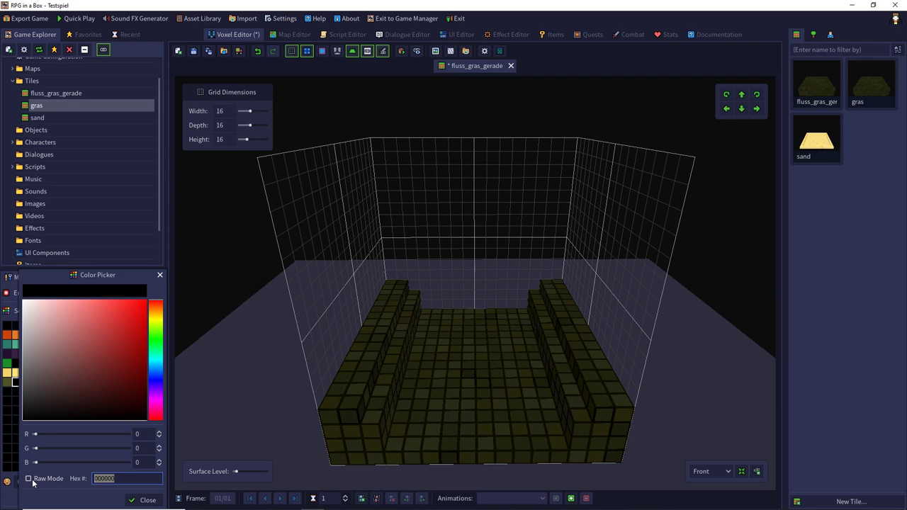
text(b5986e)
key(Return)
click(144, 499)
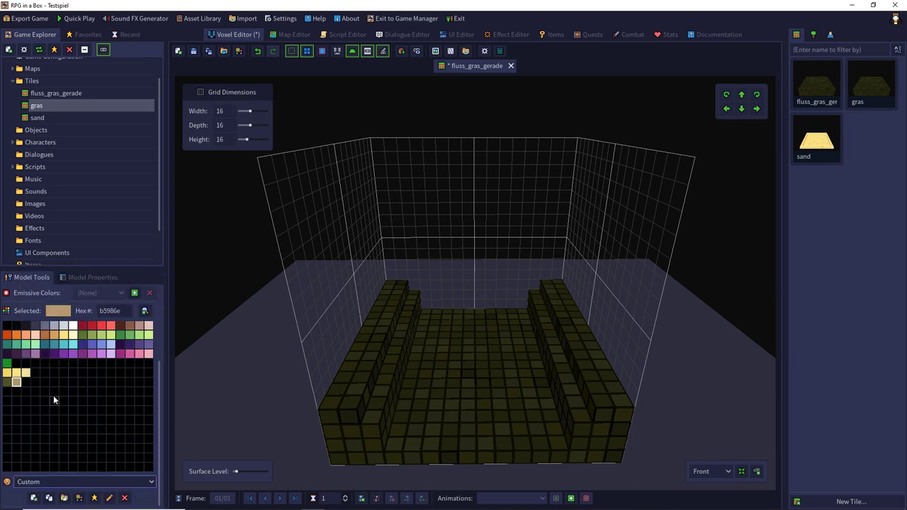
Add the water-blue color 4572e3 to the palette slot beside the brown swatch
double_click(26, 383)
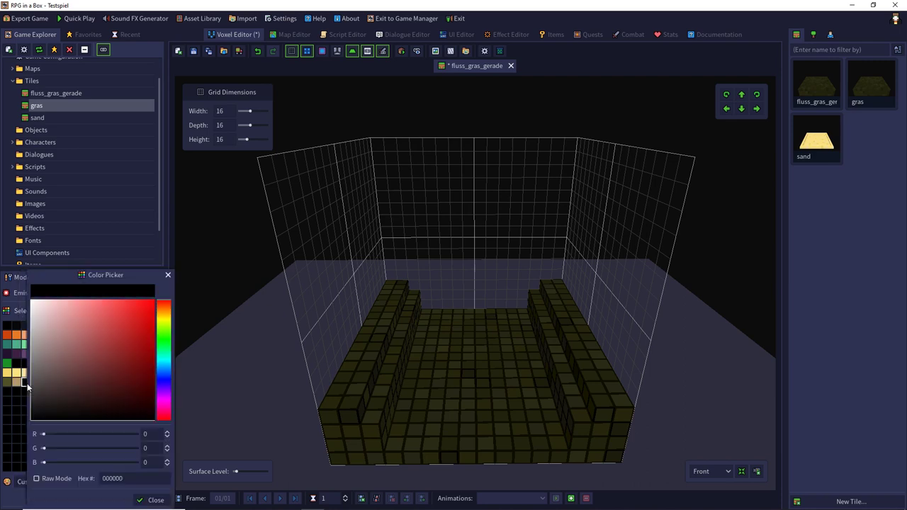
double_click(128, 479)
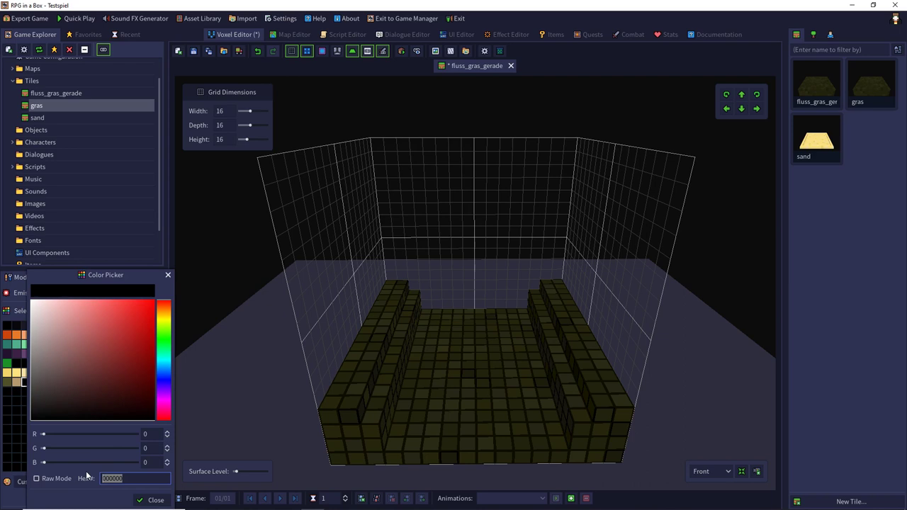
text(4572e3)
key(Return)
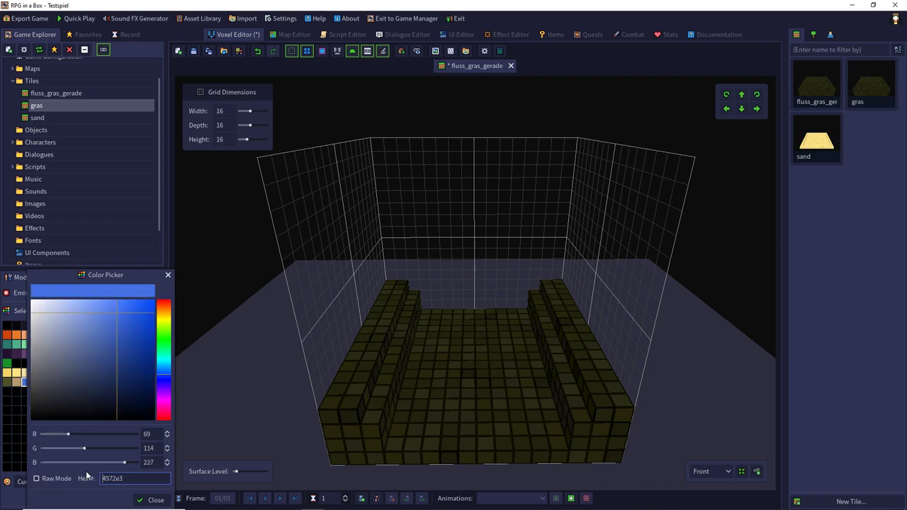
click(151, 500)
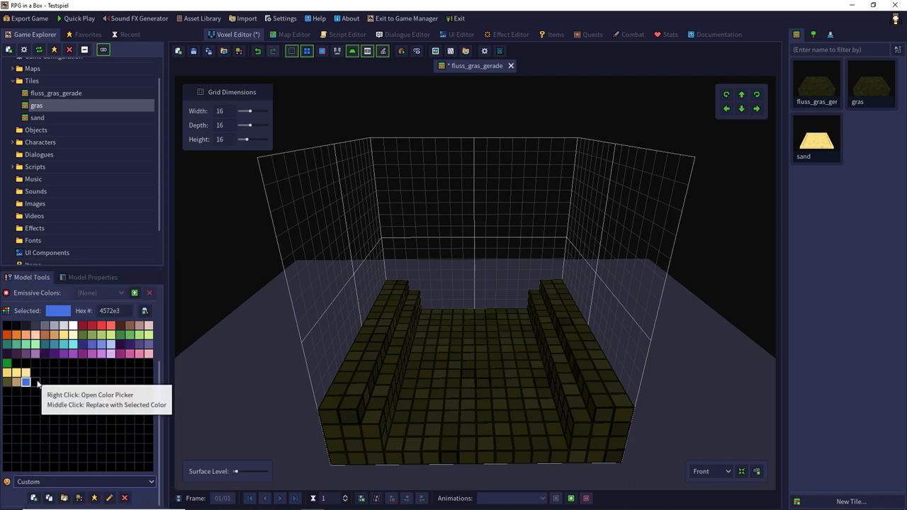
Paint the channel's ledges, walls and floor with color b5986e in Box mode, keeping the outer grass banks
scroll(57, 425, up, 4)
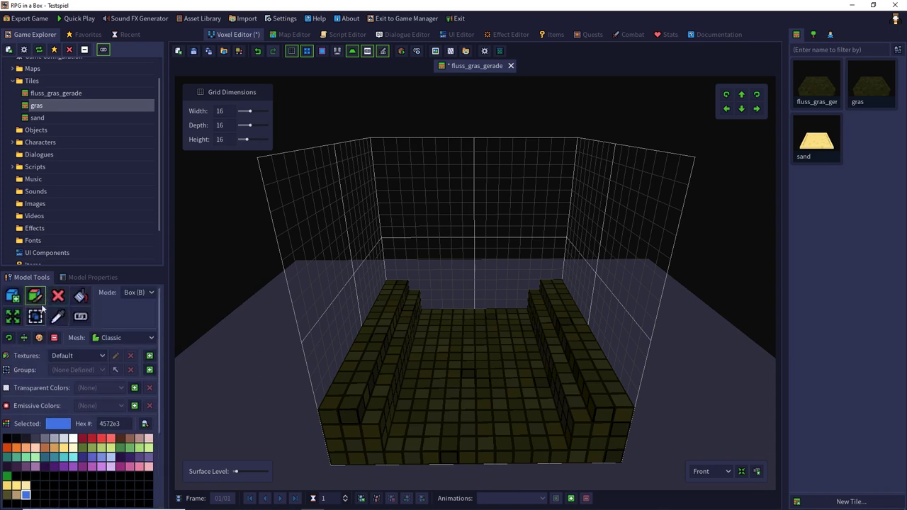
click(16, 494)
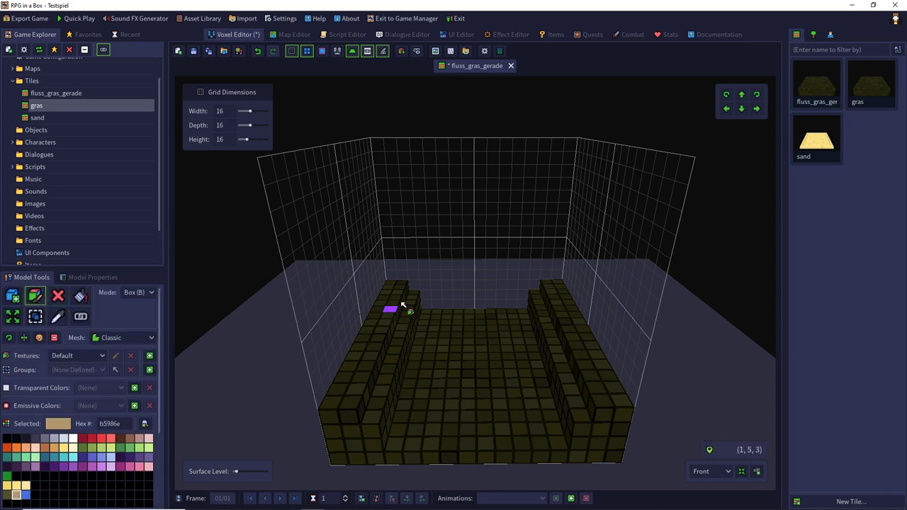
drag(416, 298, 575, 454)
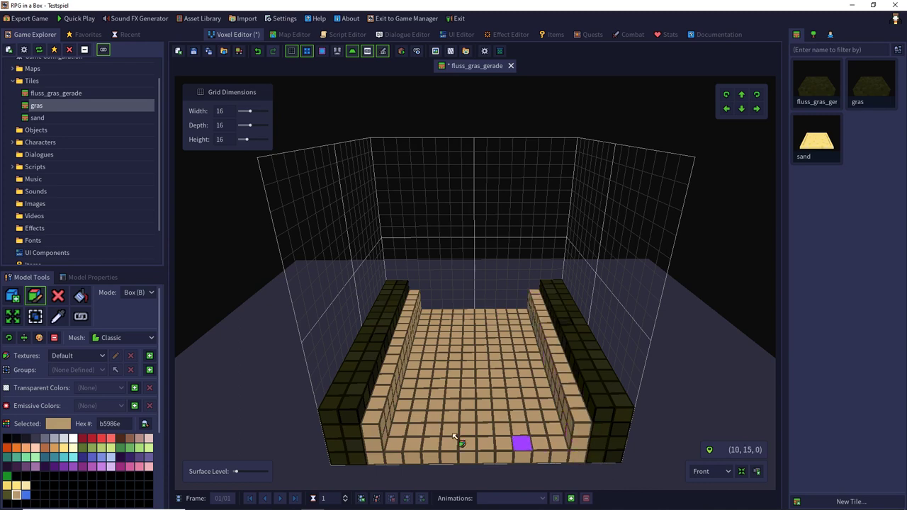
Add a one-voxel-thick water layer in color 4572e3 between the ledges, flush with their tops along the tile's full depth
key(a)
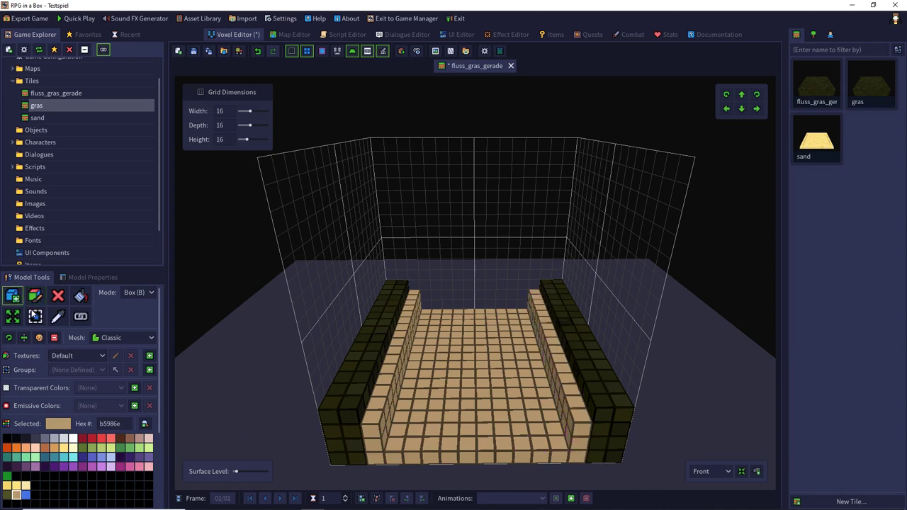
click(26, 495)
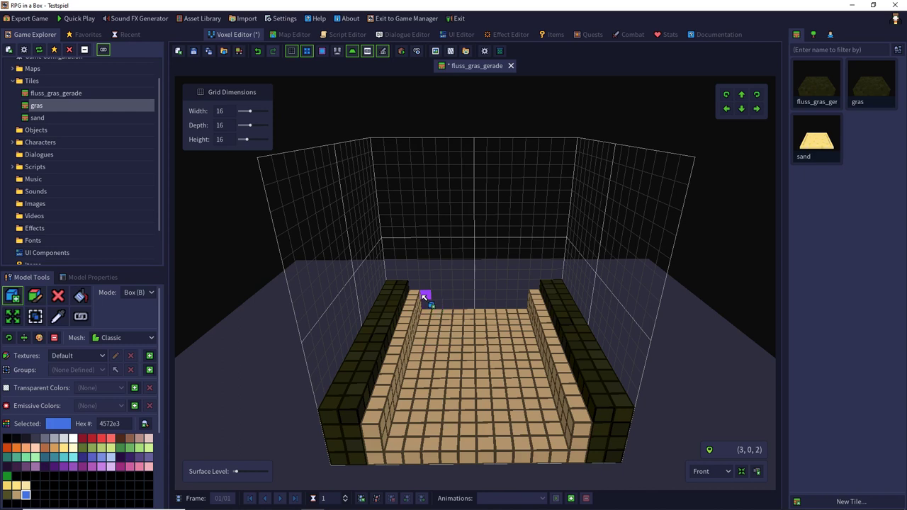
drag(423, 301, 575, 421)
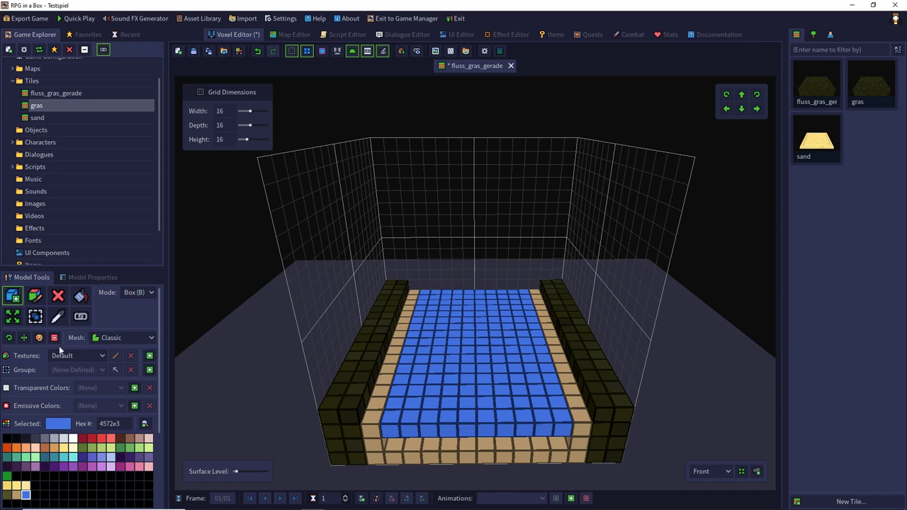
Select the water layer, make color 4572e3 partly transparent, and save the fluss_gras_gerade tile
click(34, 317)
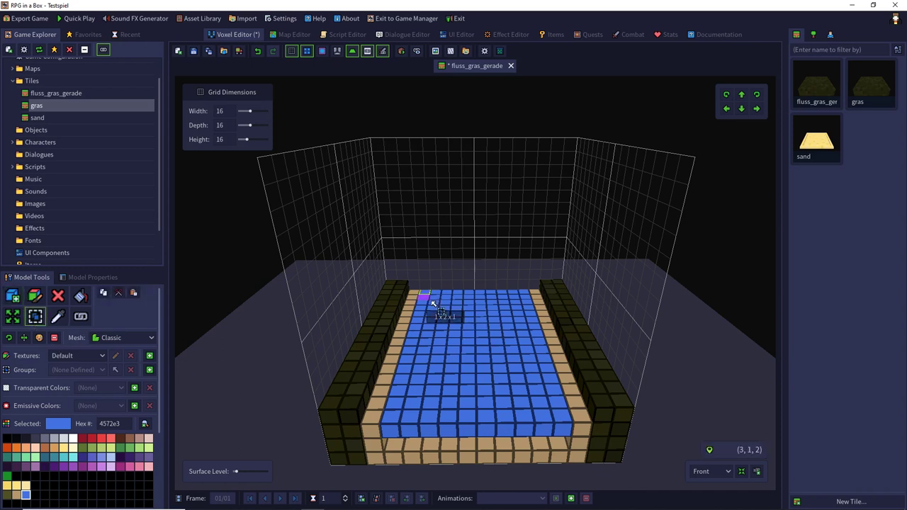
drag(433, 304, 562, 419)
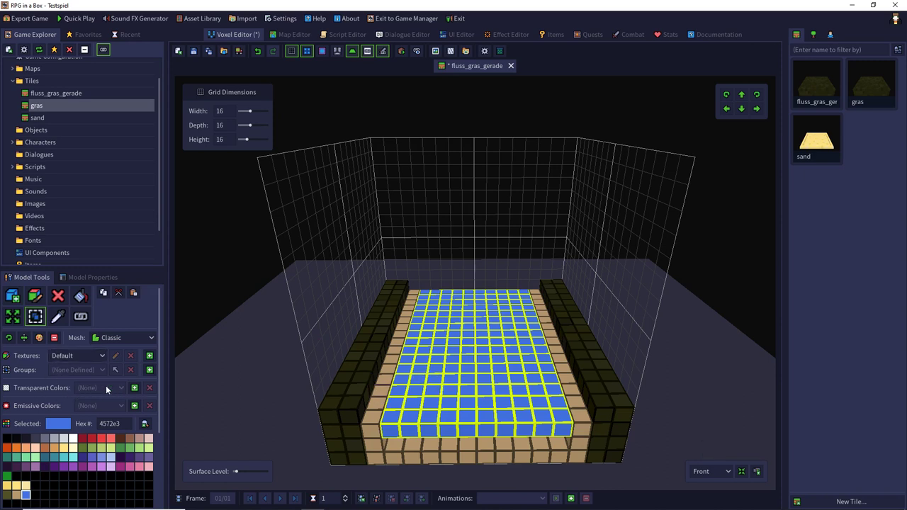
click(134, 387)
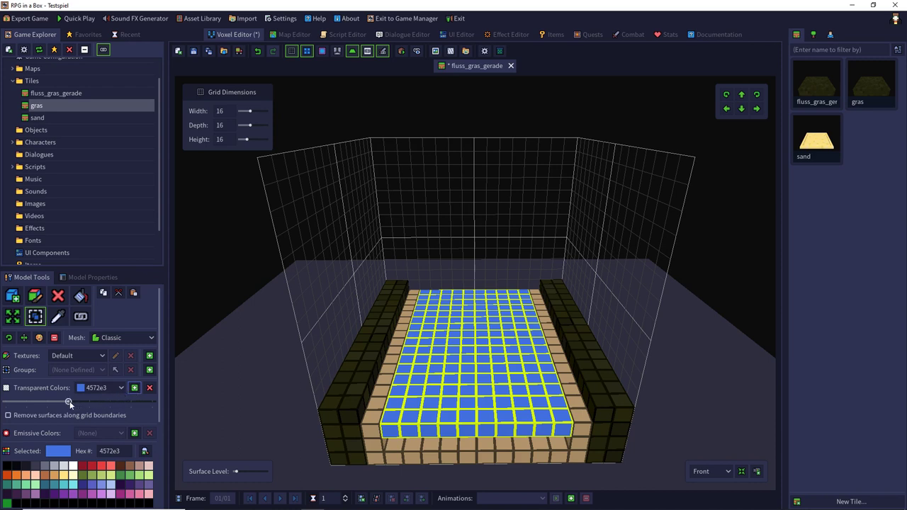
drag(152, 402, 100, 402)
key(ctrl+s)
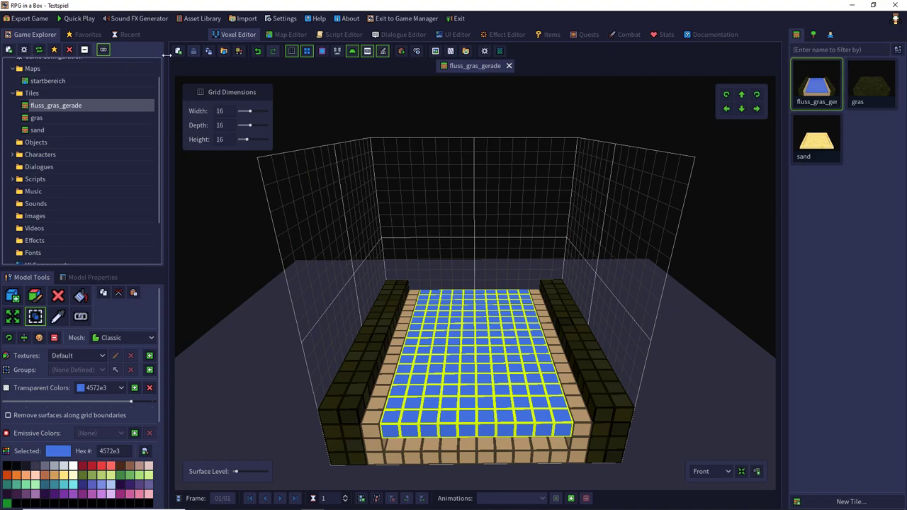
Review the Camera, Day/Night and Mechanics gameplay settings in the Game Configuration and close it
click(23, 49)
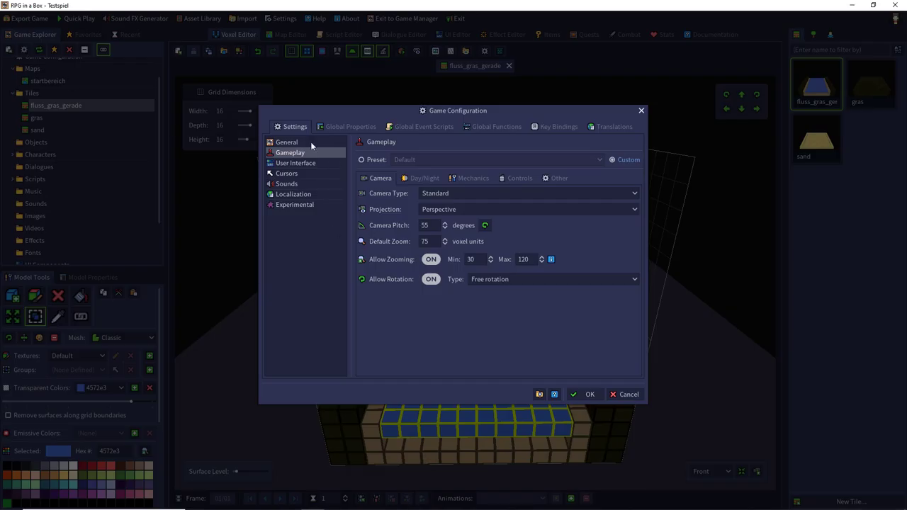
click(435, 194)
click(433, 206)
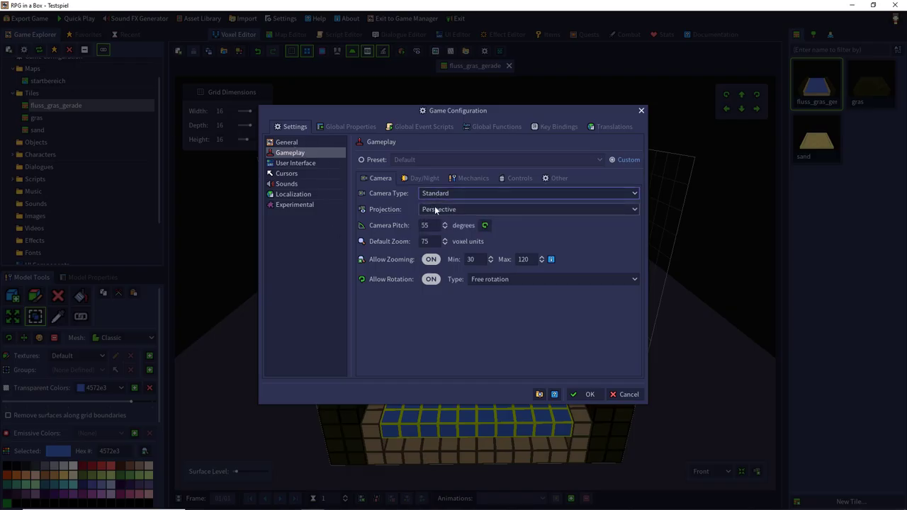
click(418, 178)
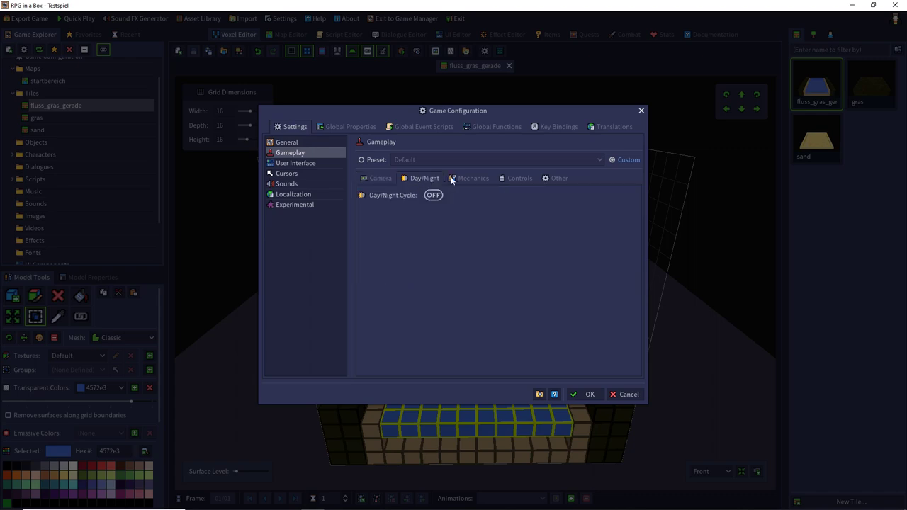
click(468, 178)
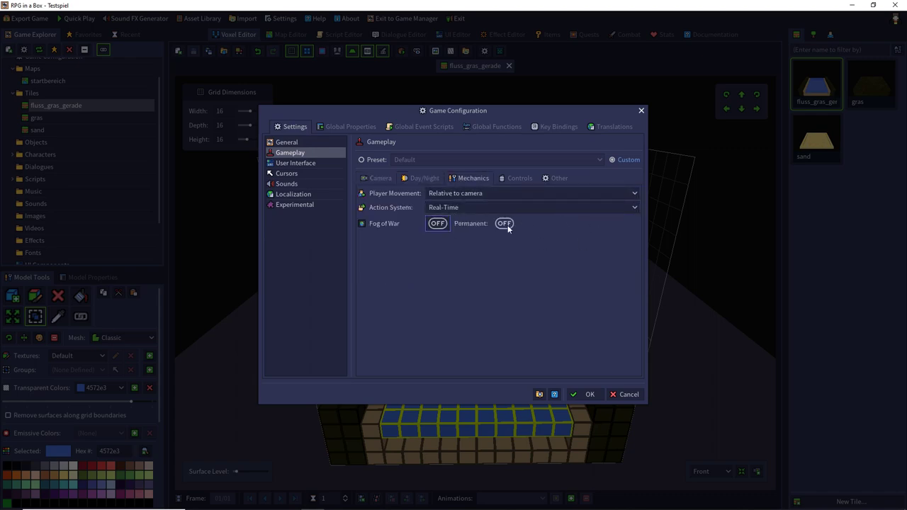
click(585, 394)
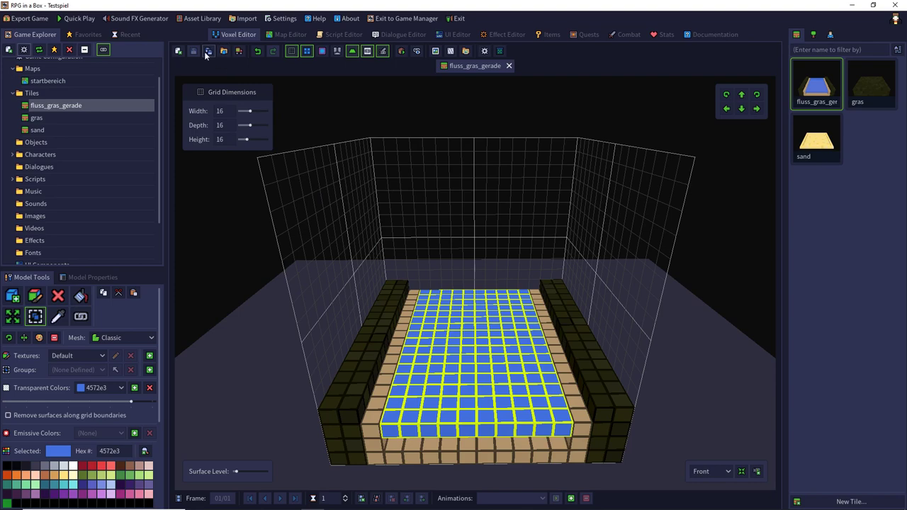
Start a quick play of the game and exit it from its main menu
click(77, 18)
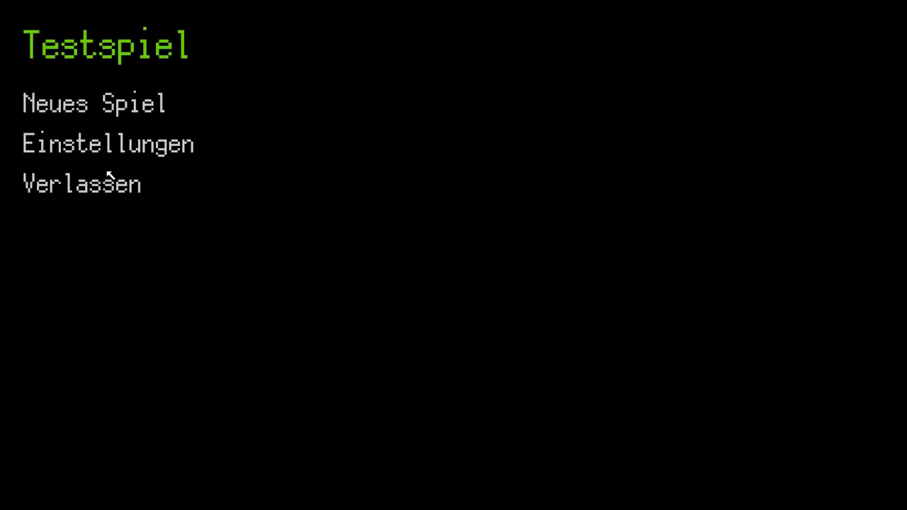
click(114, 186)
click(390, 276)
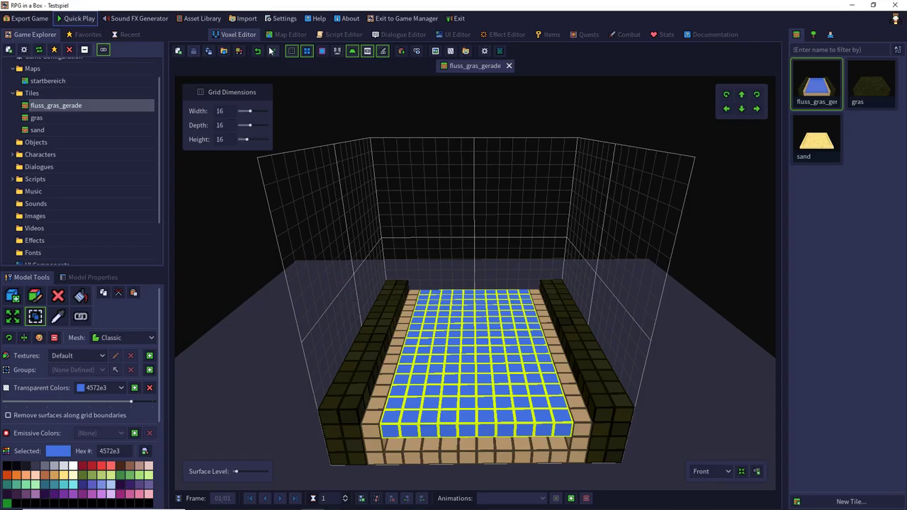
Switch to the Map Editor and open the startbereich map
click(290, 34)
click(440, 177)
click(441, 261)
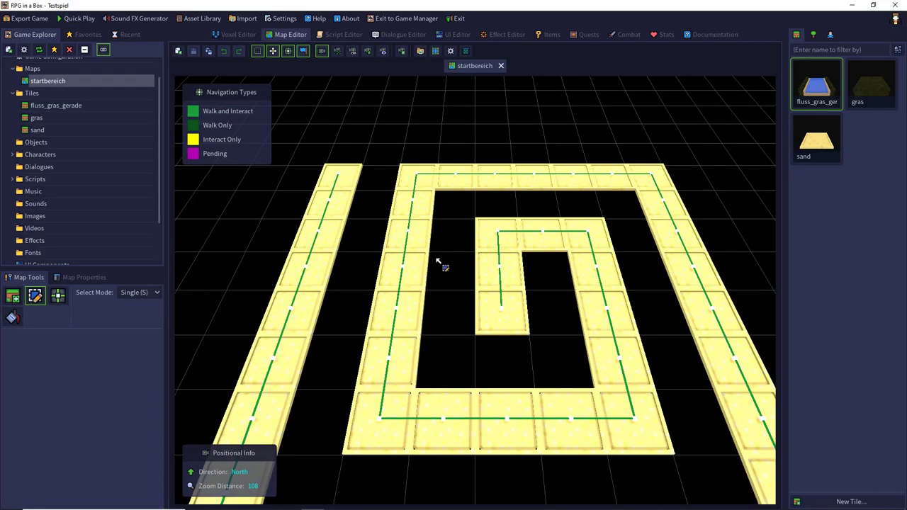
Fill the whole rectangular area of the startbereich map with sand tiles using box placement
click(816, 141)
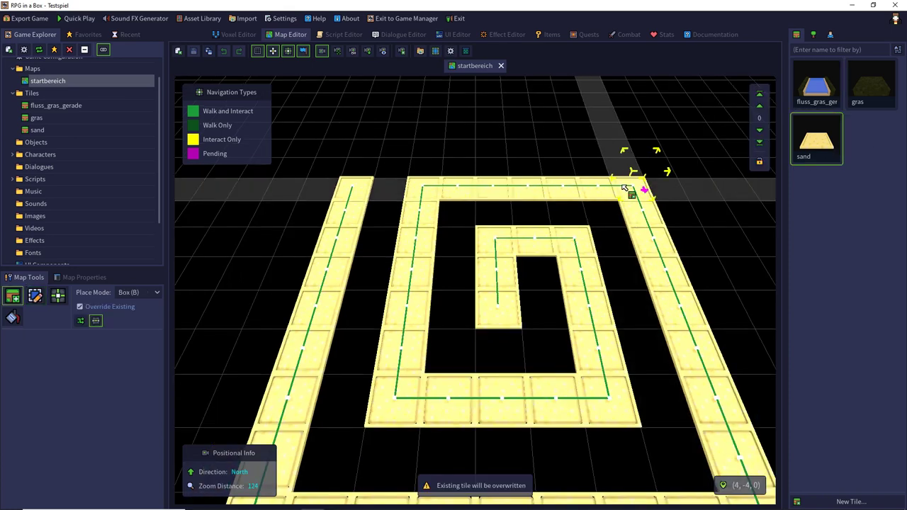
drag(633, 187, 317, 493)
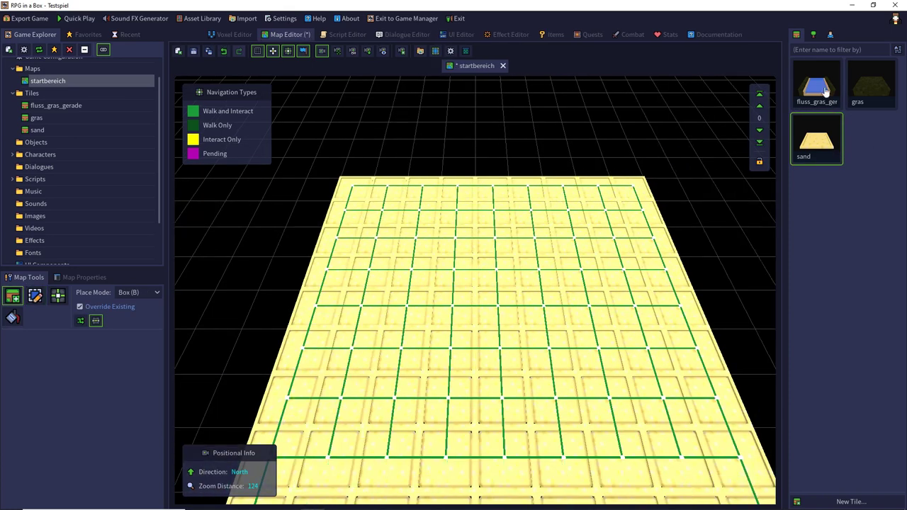
Open the fluss_gras_gerade and sand tiles in the Voxel Editor, and save the sand tile with its surface level at the low end
click(818, 84)
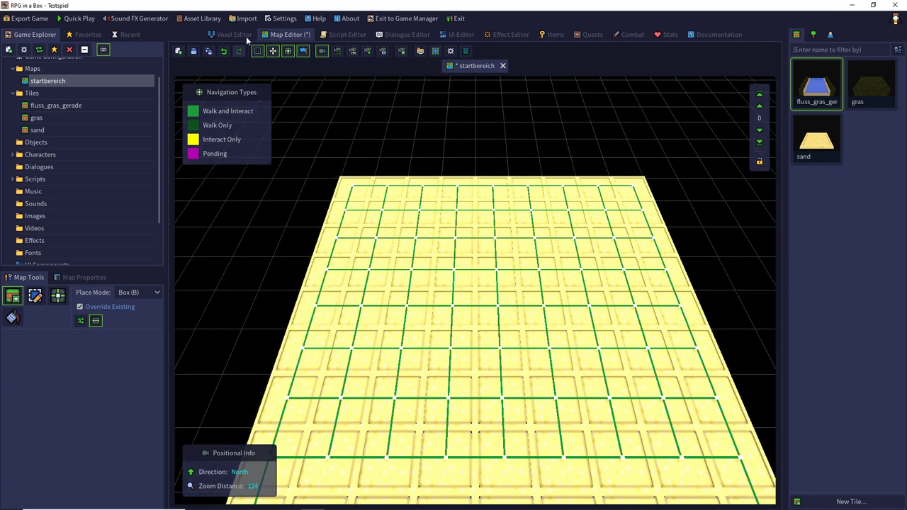
double_click(813, 91)
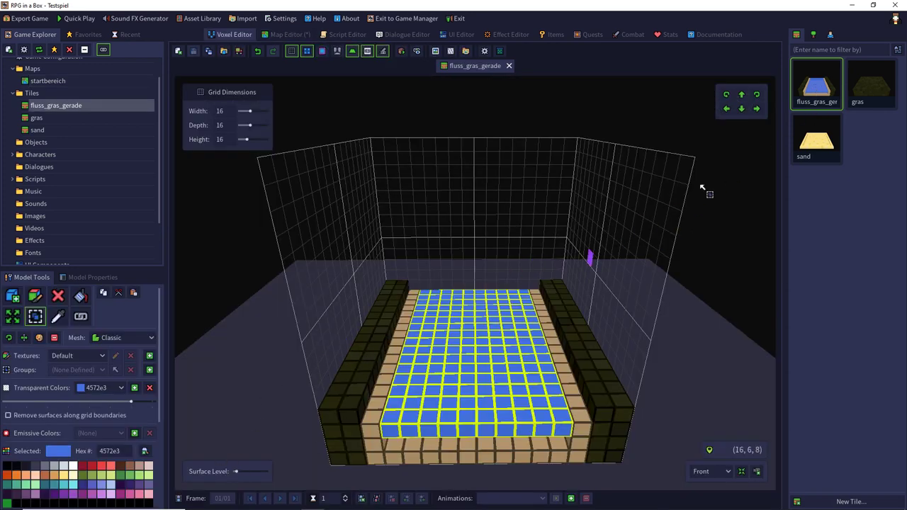
double_click(814, 141)
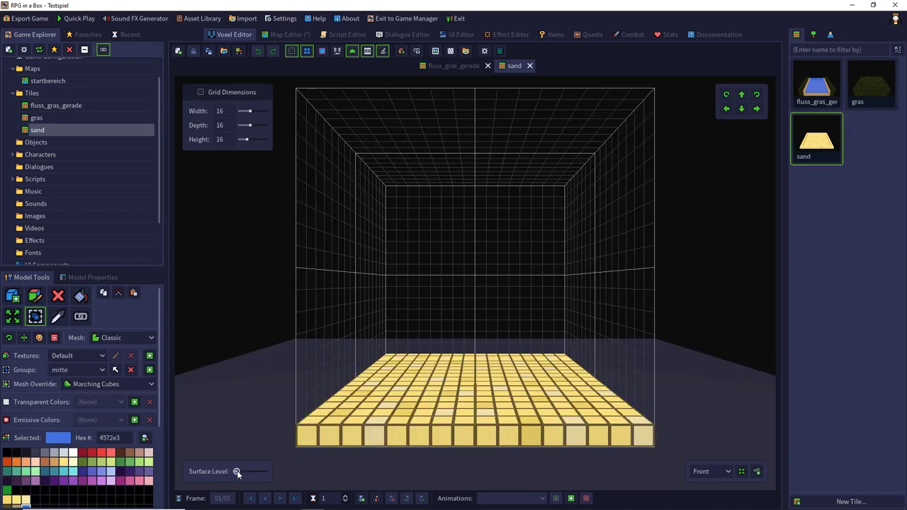
mouse_move(237, 472)
mouse_down()
mouse_move(247, 473)
mouse_move(236, 473)
mouse_up()
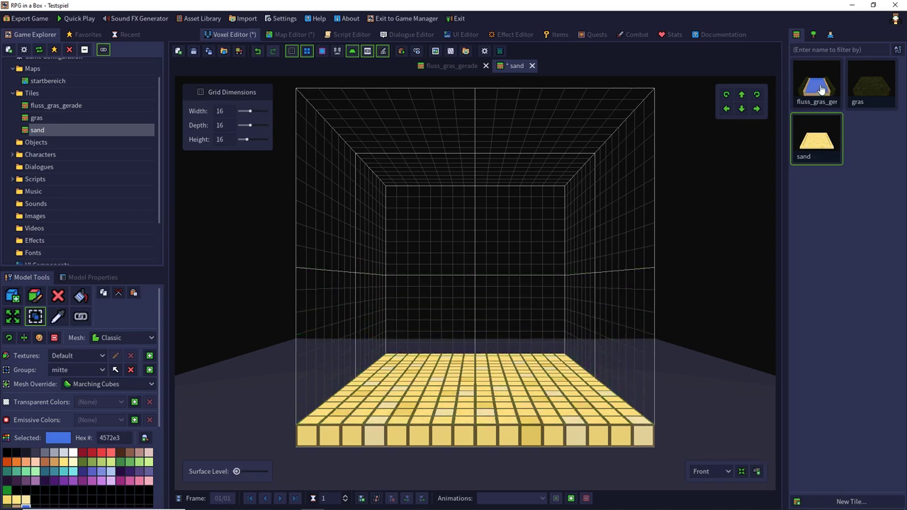
click(193, 51)
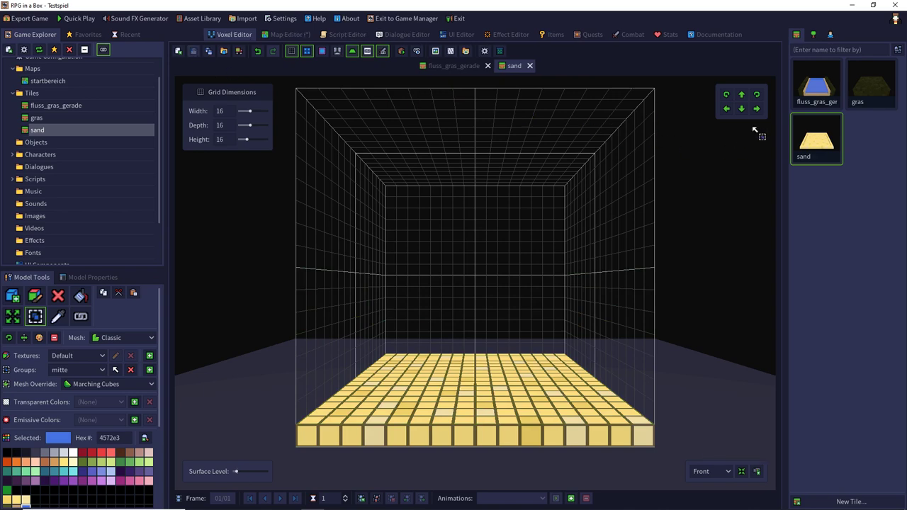
Raise the surface level of the fluss_gras_gerade tile slightly and save the tile
click(811, 85)
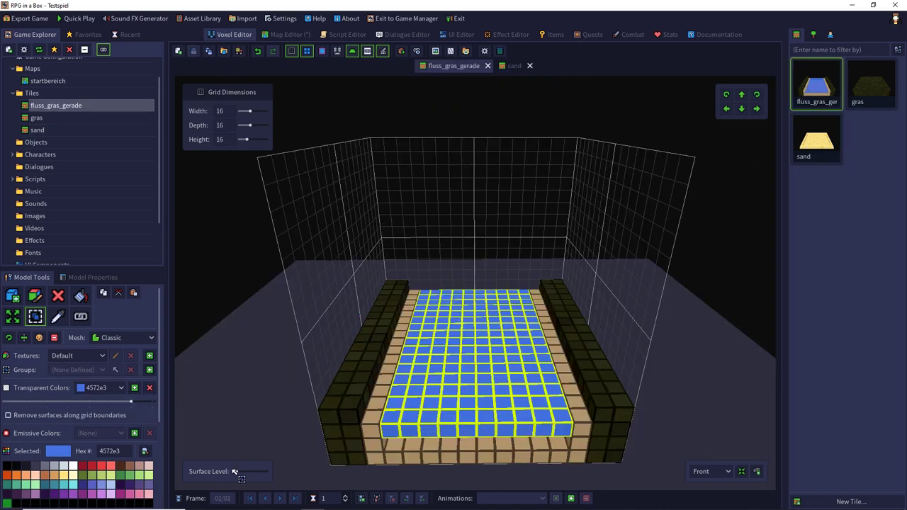
drag(236, 472, 240, 472)
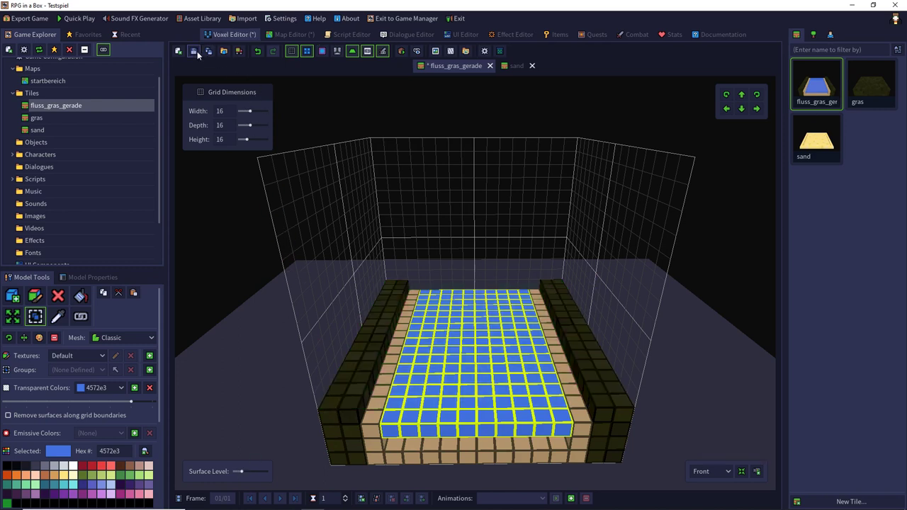
click(193, 51)
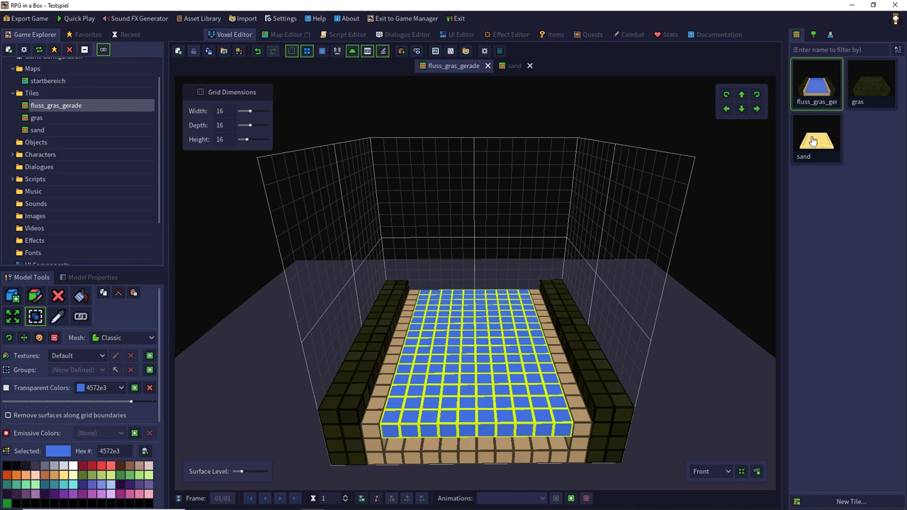
Replace one full column of sand on the startbereich map, from (-2, -4) to (-2, 4), with fluss_gras_gerade tiles
click(286, 32)
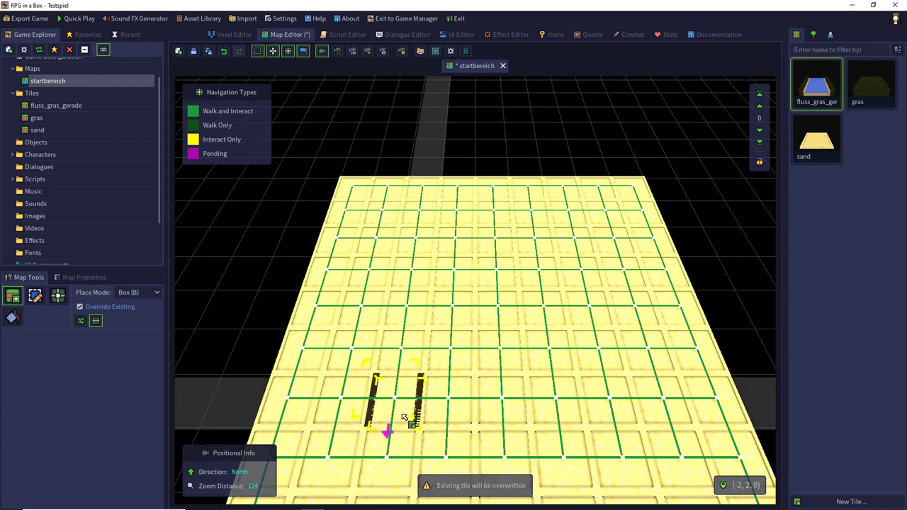
click(423, 188)
drag(429, 190, 379, 496)
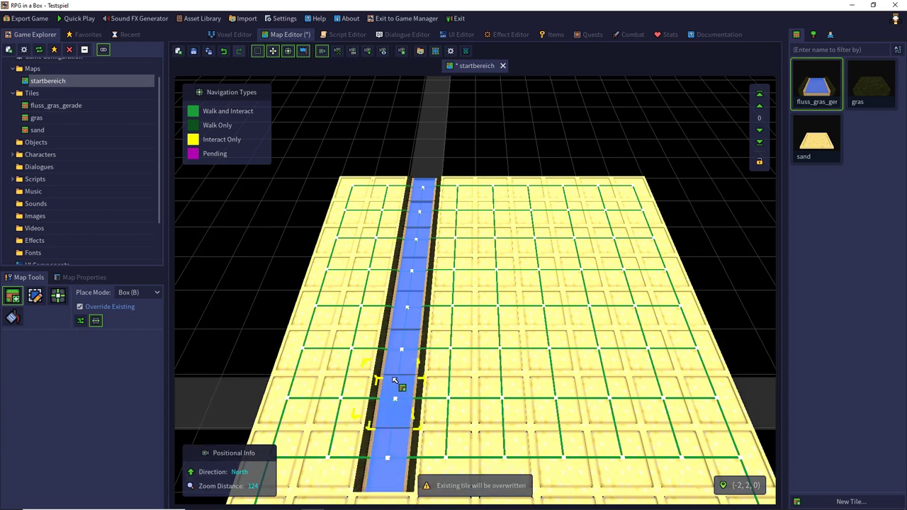
middle_drag(397, 387, 270, 365)
click(269, 364)
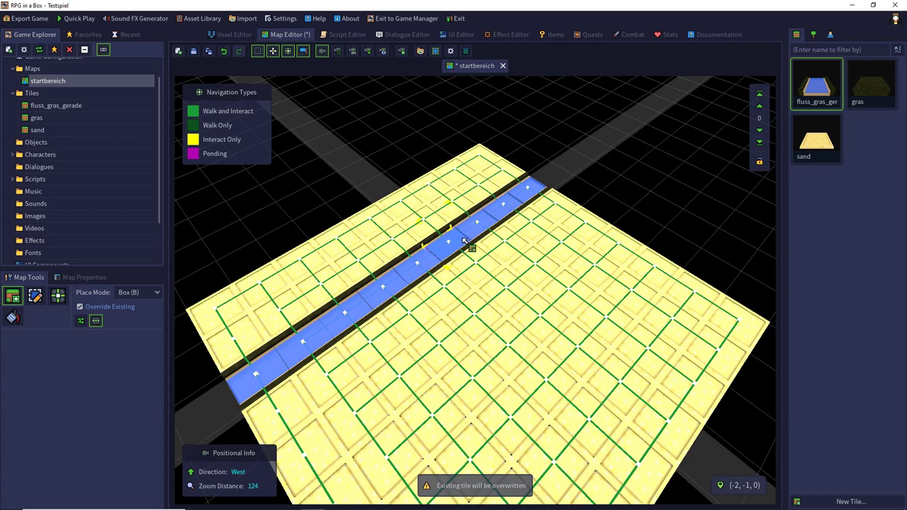
With the Interact Only navigation type, clear the navigation points along the entire river column
key(e)
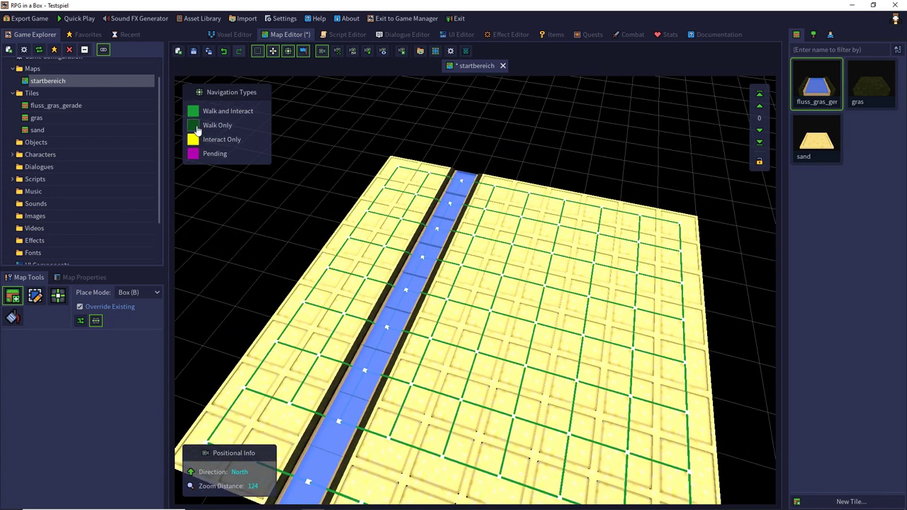
click(197, 142)
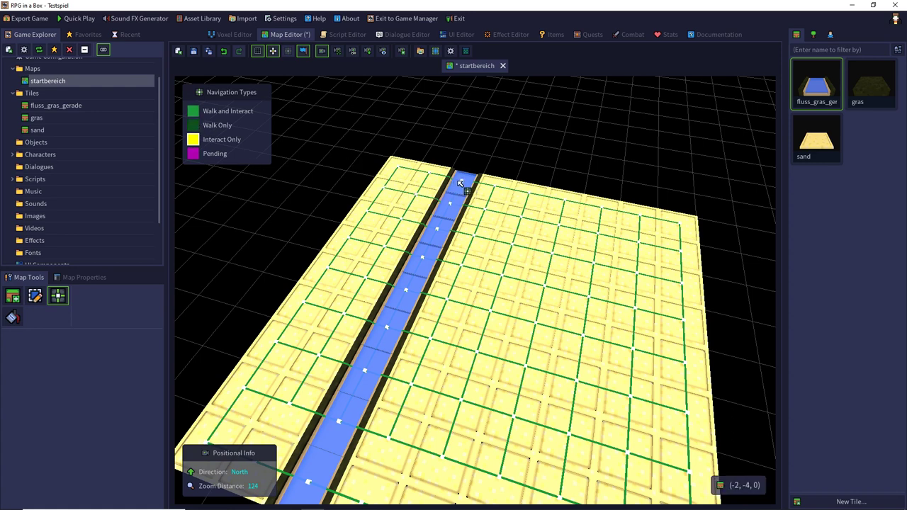
mouse_move(460, 184)
mouse_down()
mouse_move(370, 380)
mouse_move(312, 474)
mouse_up()
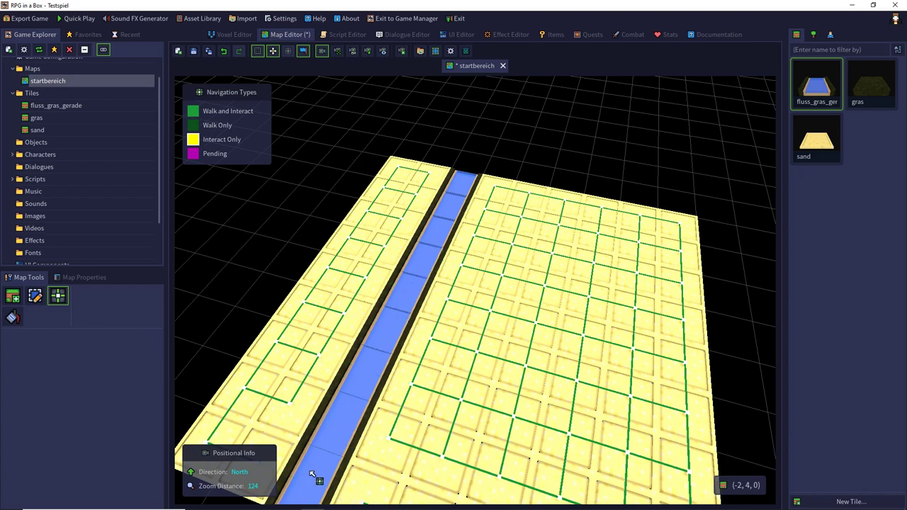
Reconnect the sand tiles along the map's near edge with Walk and Interact navigation, and save the startbereich map
key(q)
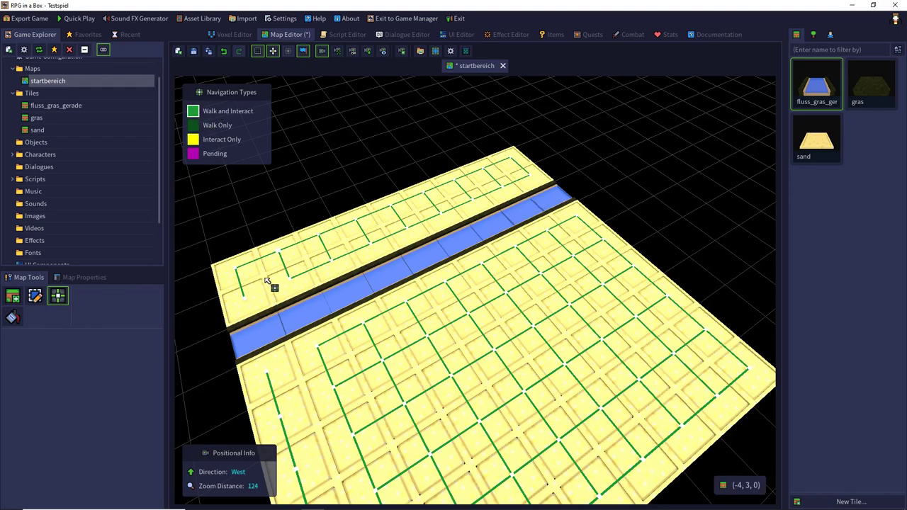
key(q)
key(q)
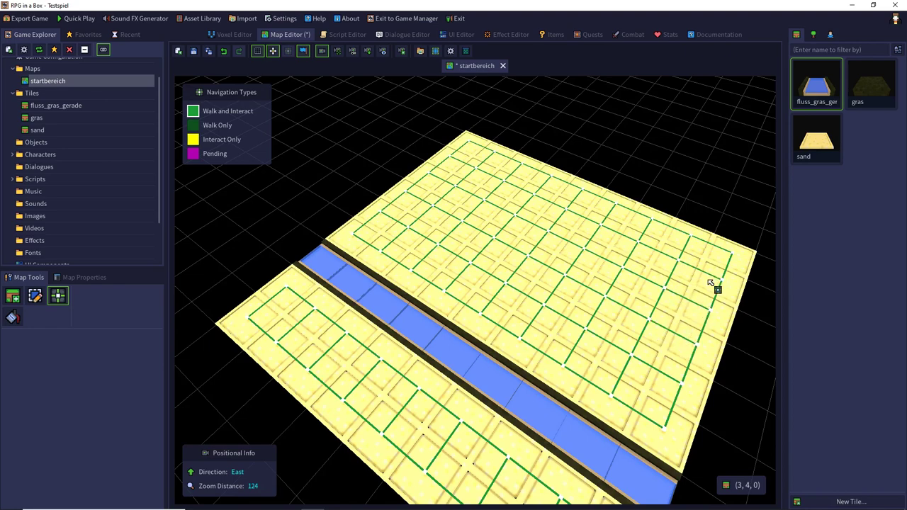
key(e)
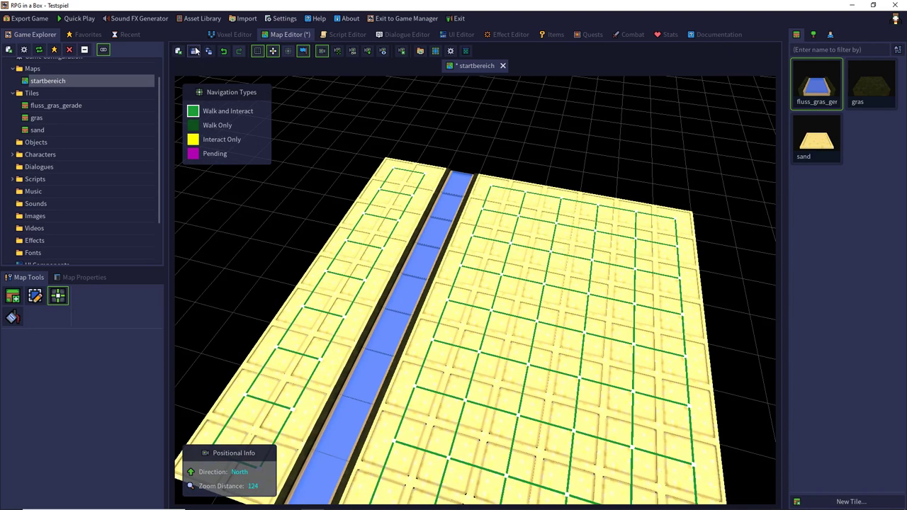
click(195, 51)
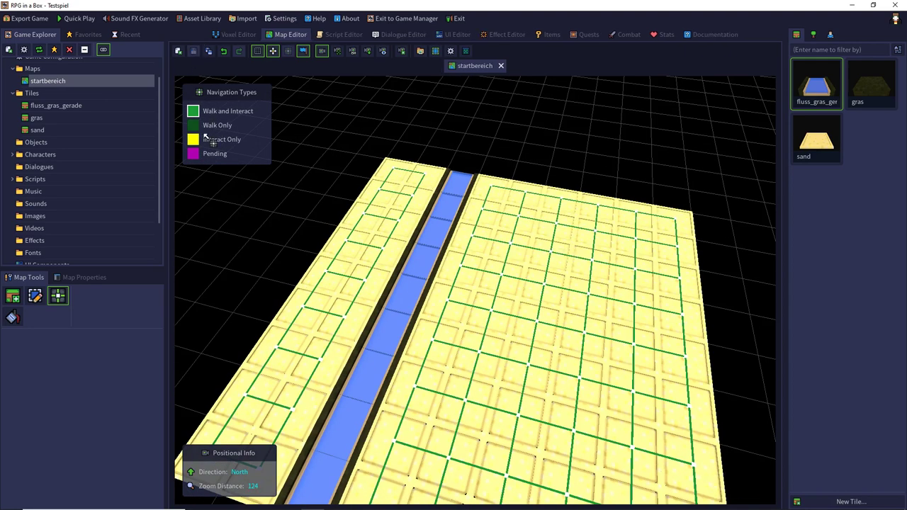
Quick play the game, walk the character along the river to test the blocked water, and quit back to the editor
click(78, 19)
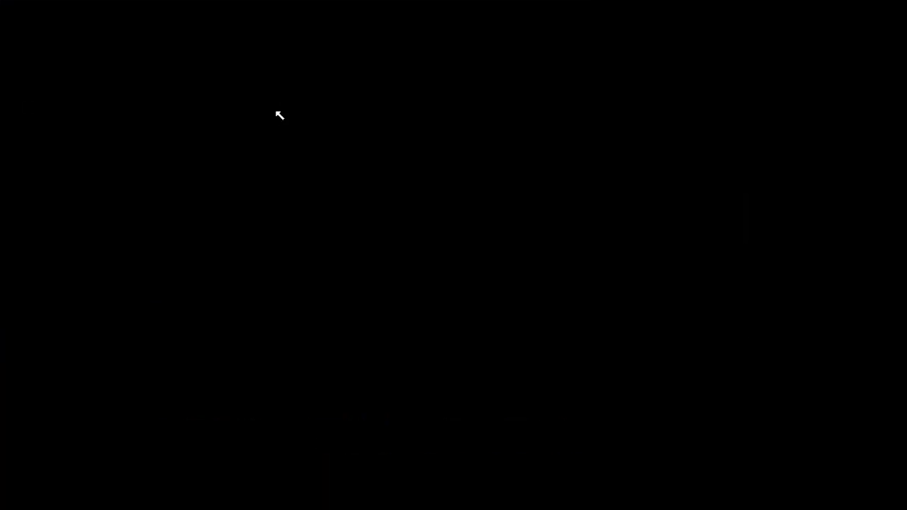
click(158, 112)
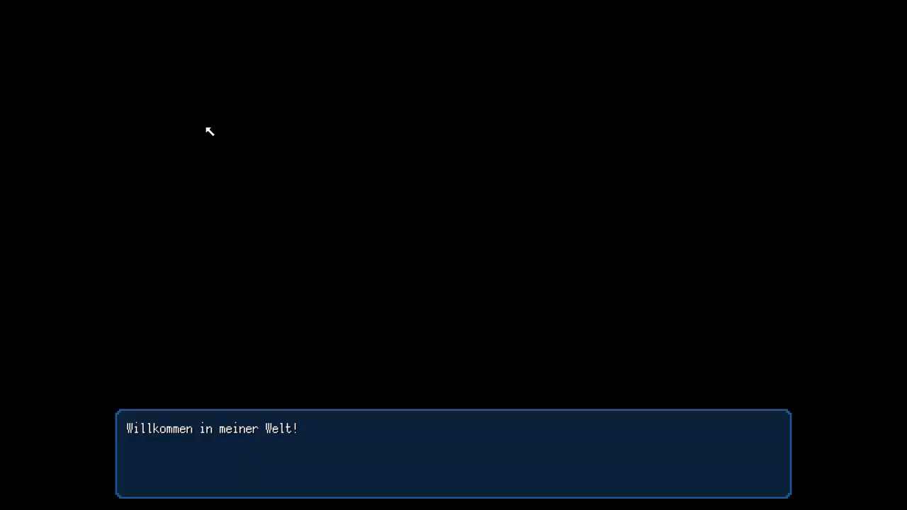
click(343, 425)
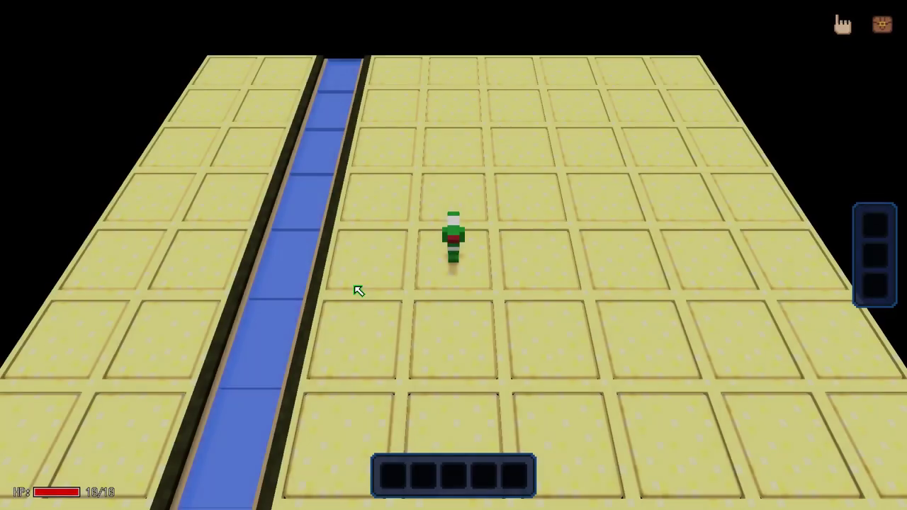
key(Left)
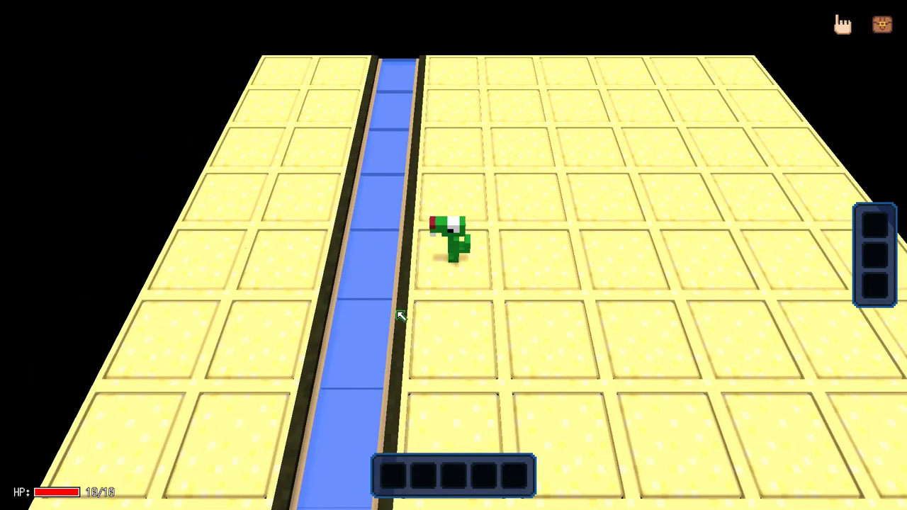
key(Up)
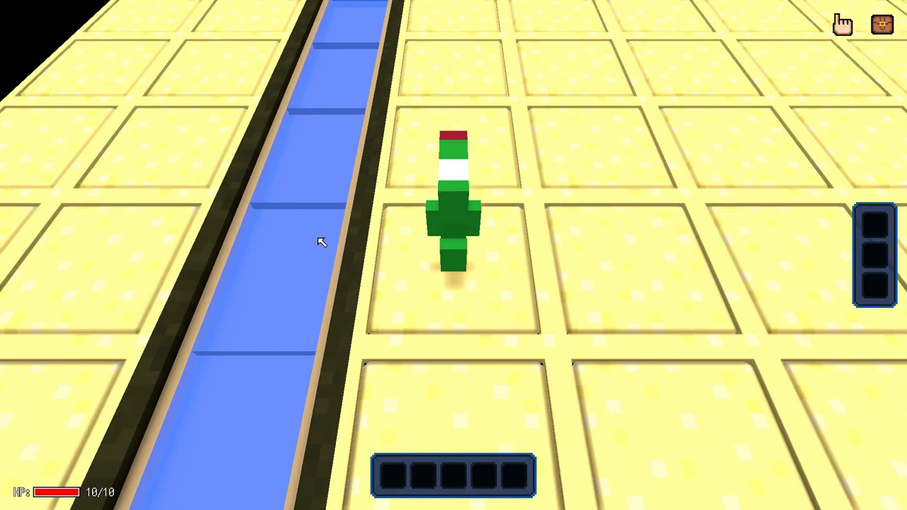
key(Up)
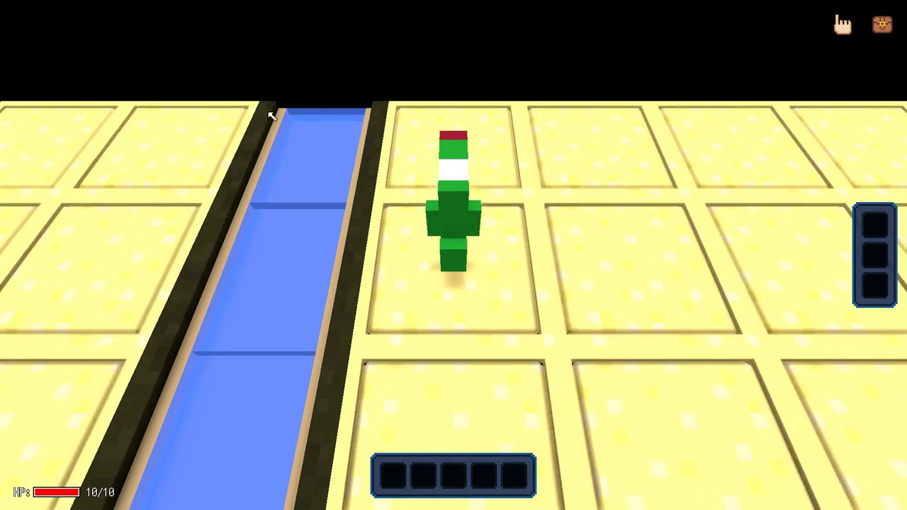
key(Down)
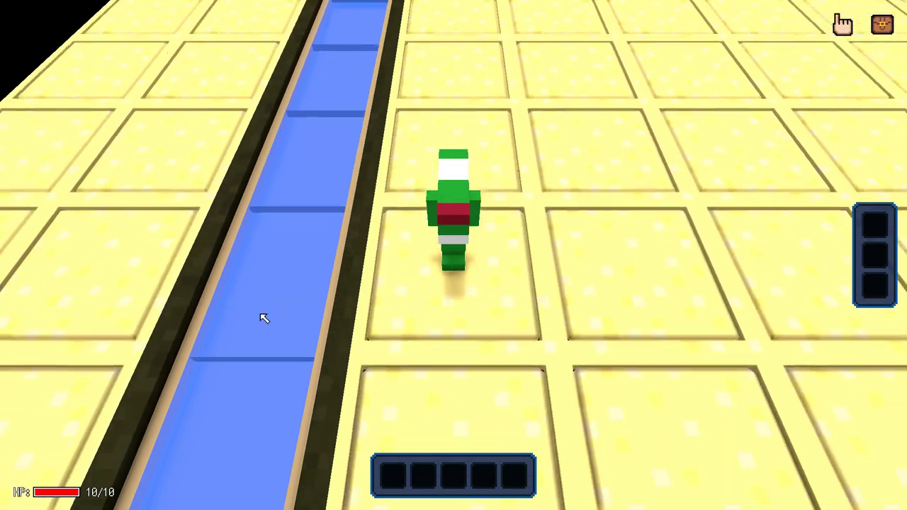
scroll(331, 276, down, 3)
key(Escape)
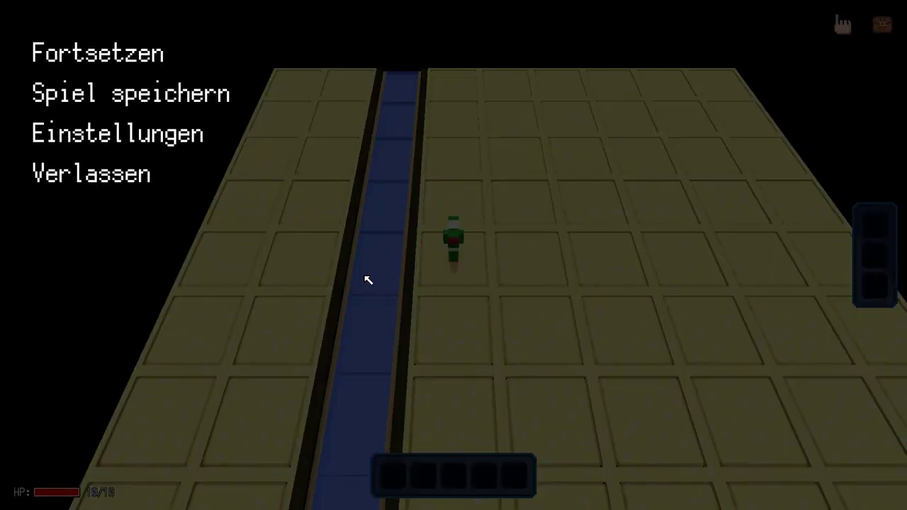
click(157, 183)
click(394, 276)
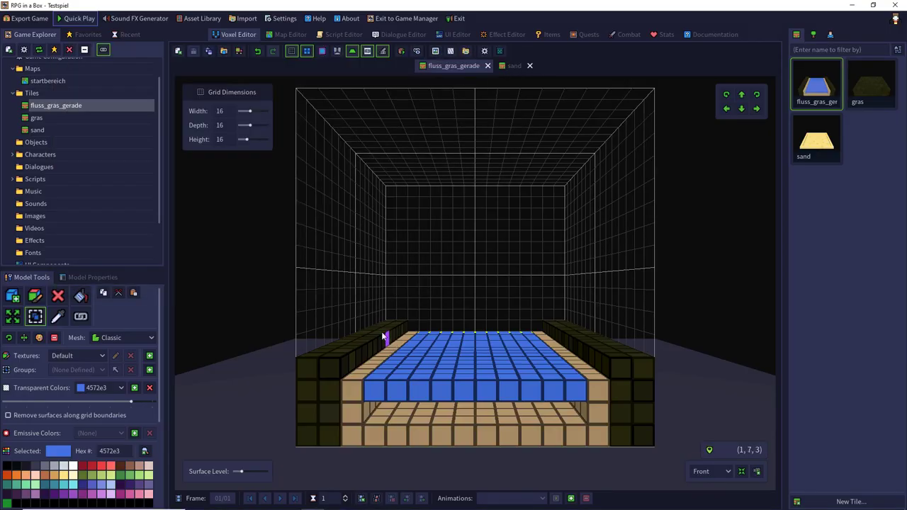
Enable removing surfaces along grid boundaries for the transparent color 4572e3 and inspect the river tile's water
click(8, 416)
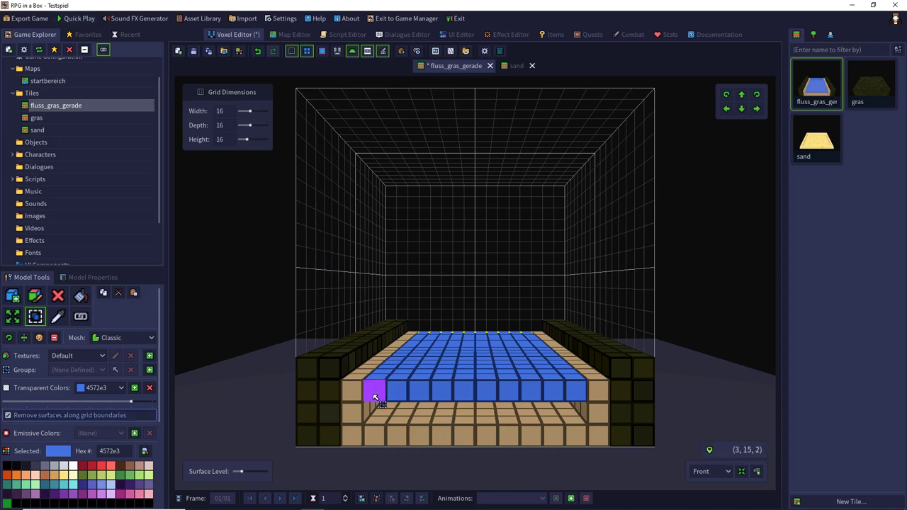
middle_drag(628, 307, 374, 369)
drag(347, 374, 543, 378)
middle_drag(405, 243, 684, 275)
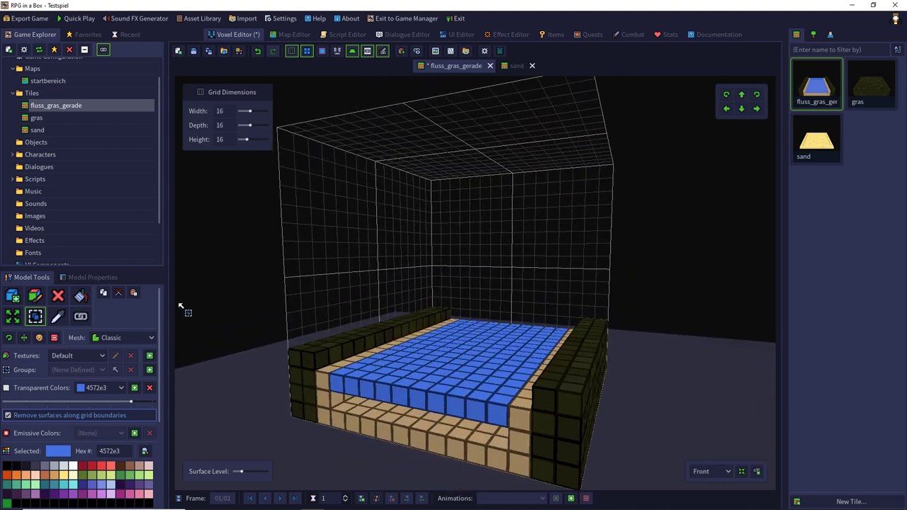
Turn off Passable in the fluss_gras_gerade tile's model properties and save the tile
click(88, 277)
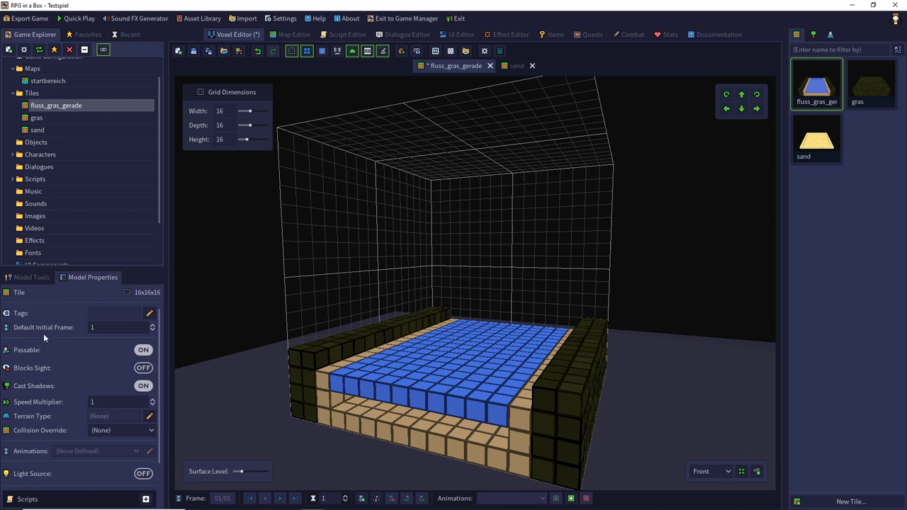
click(144, 350)
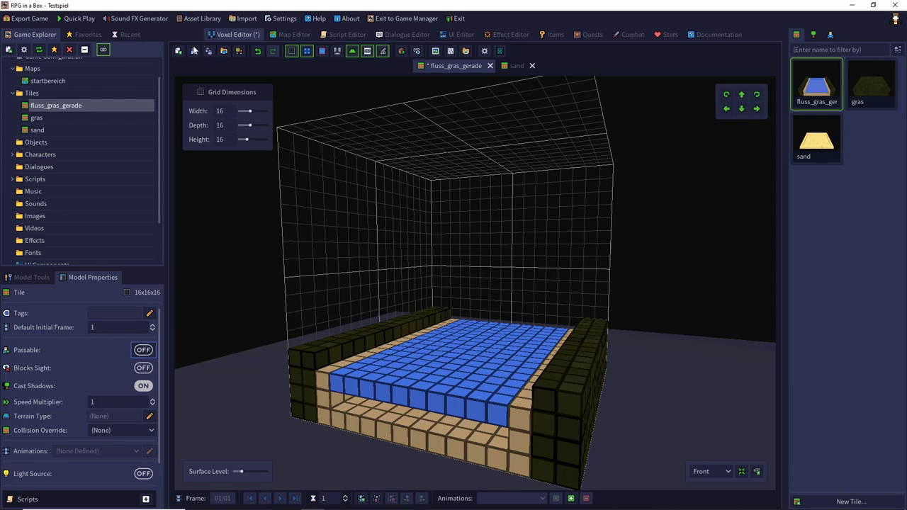
click(193, 52)
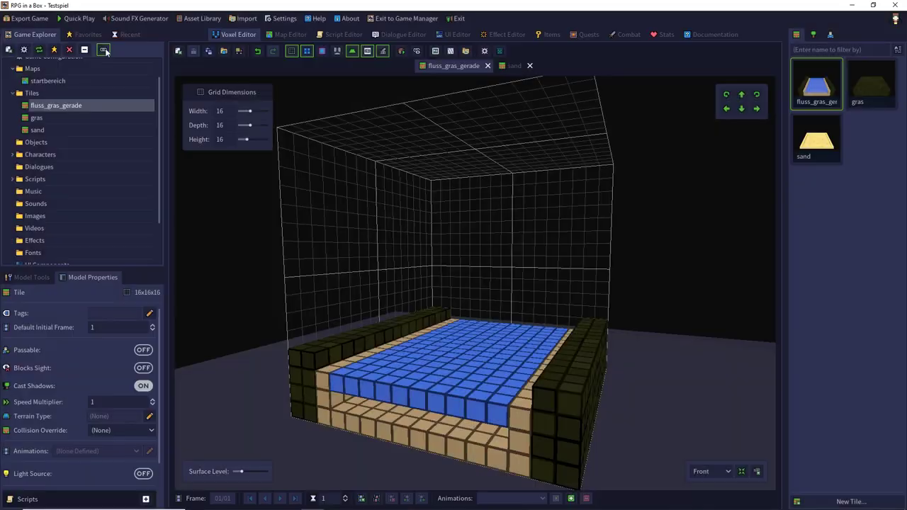
Quick play the game, walk the character beside the river to the map's near edge and back, and quit to the editor
click(80, 19)
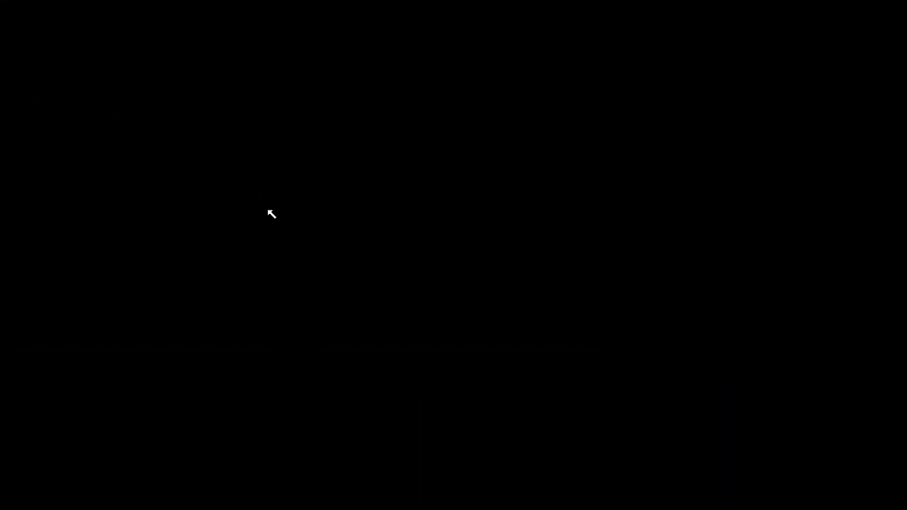
click(115, 113)
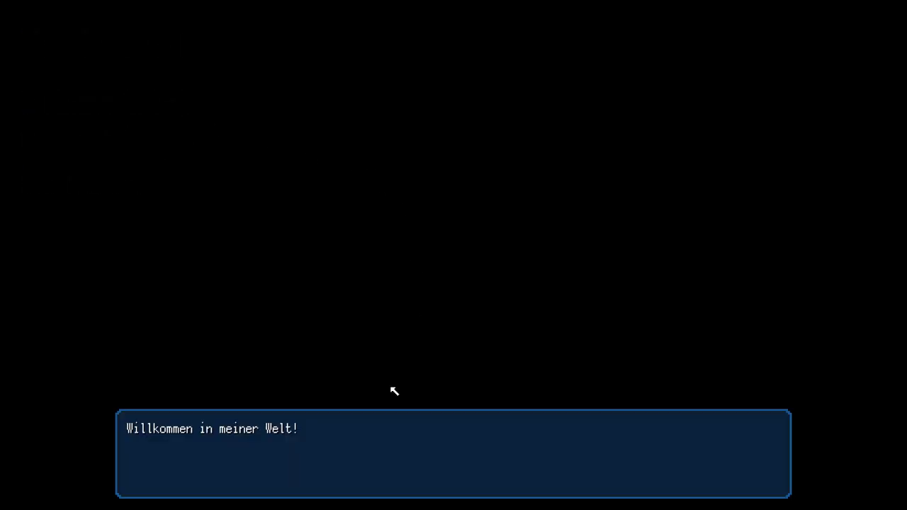
click(382, 427)
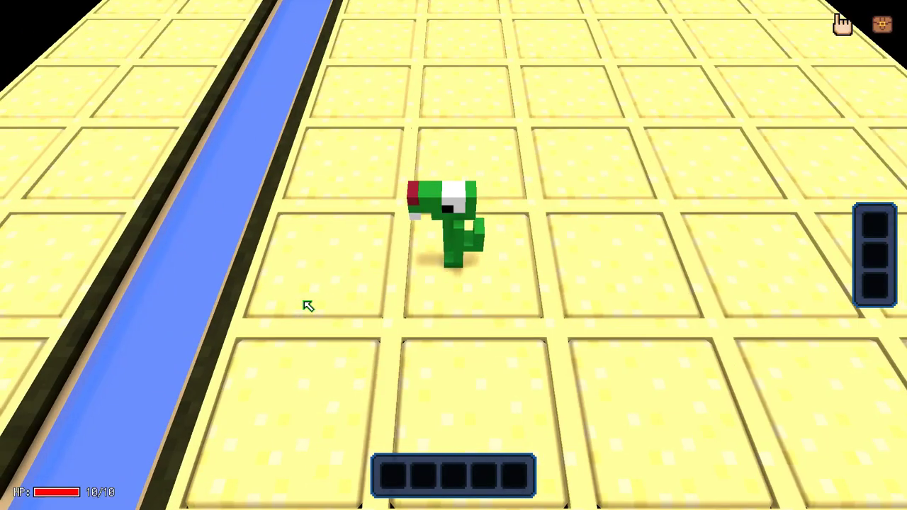
key(Up)
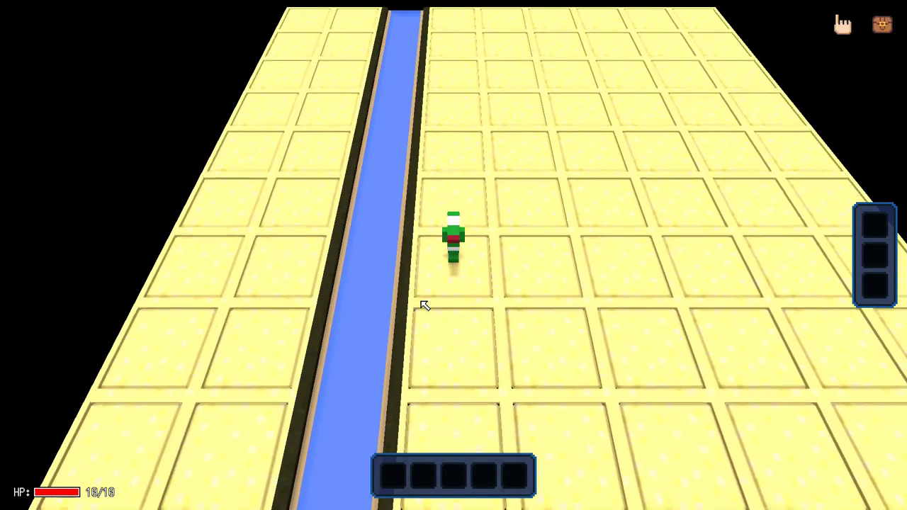
key(Down)
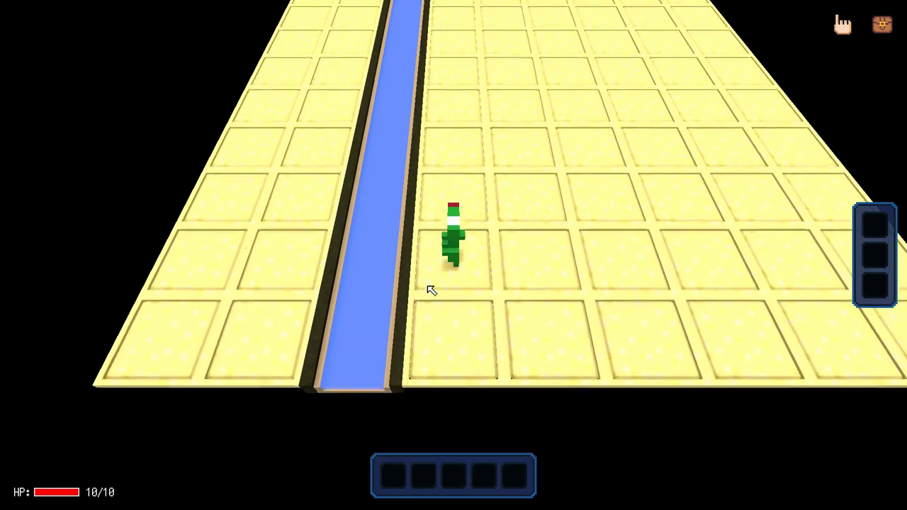
key(Up)
key(Escape)
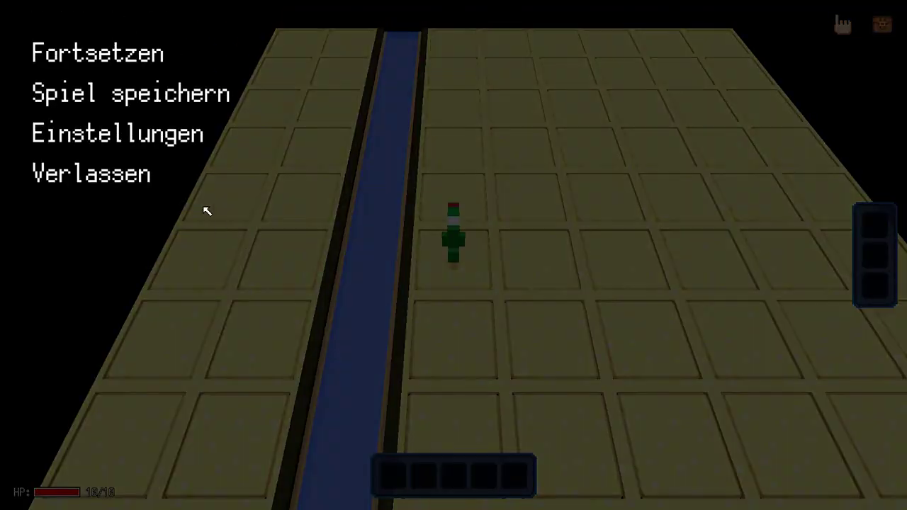
click(139, 183)
click(394, 283)
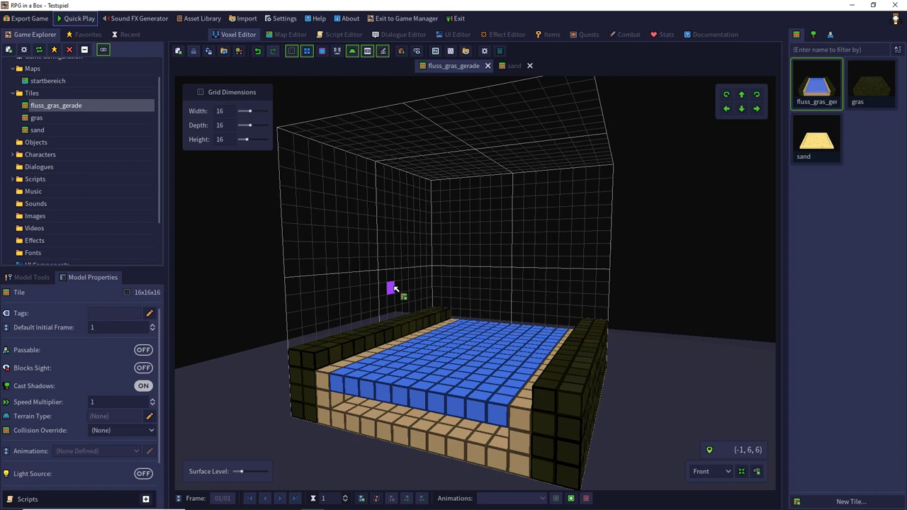
Paint individual water voxels white (ffffff) at scattered spots near the far end of the fluss_gras_gerade tile
click(718, 474)
click(708, 439)
click(712, 472)
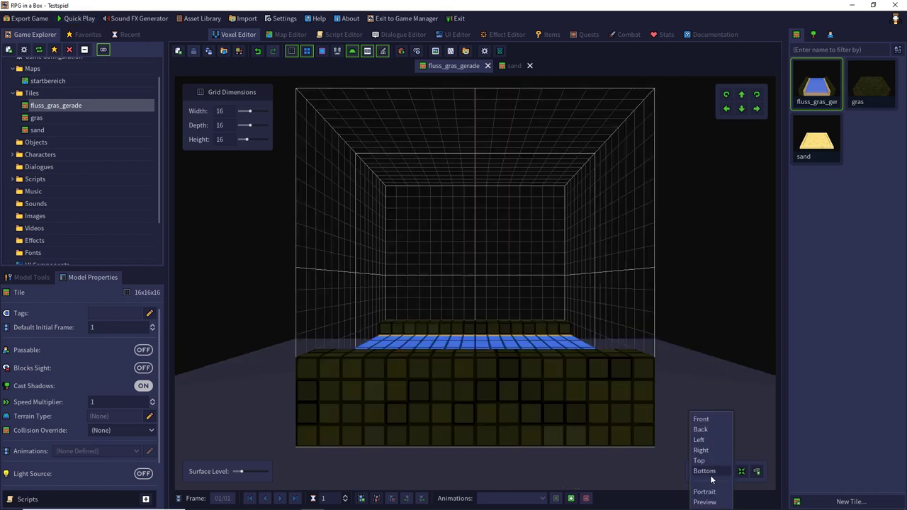
click(701, 419)
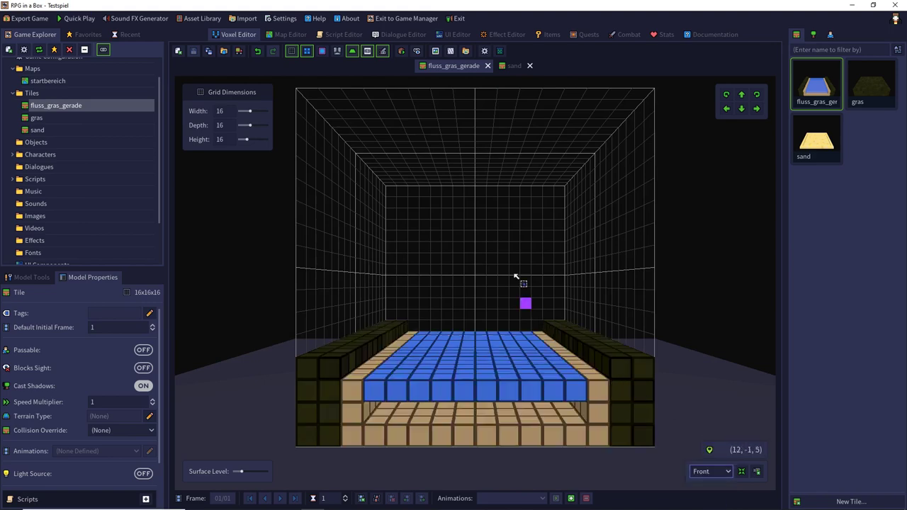
right_drag(489, 223, 488, 257)
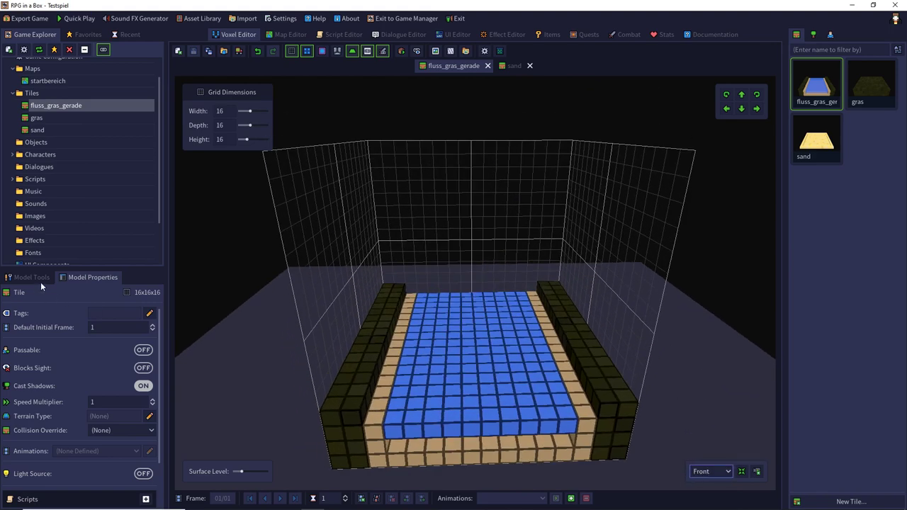
click(32, 277)
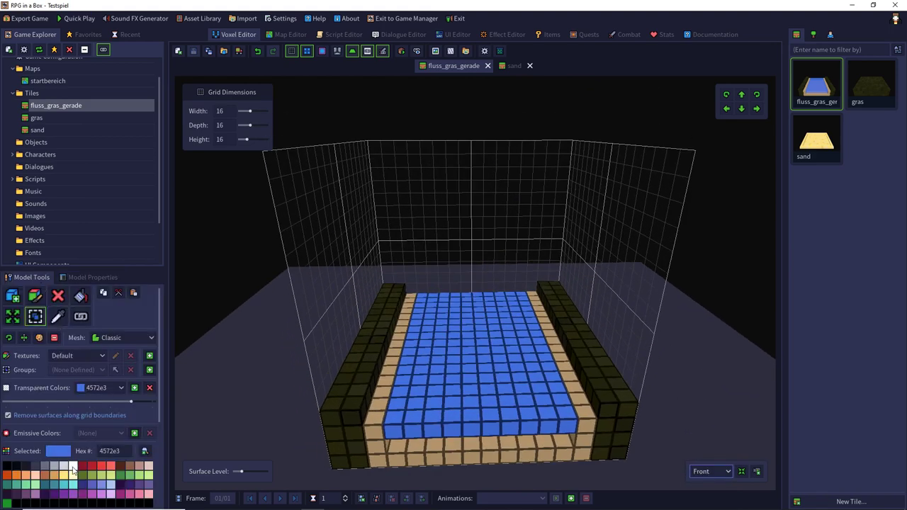
click(73, 465)
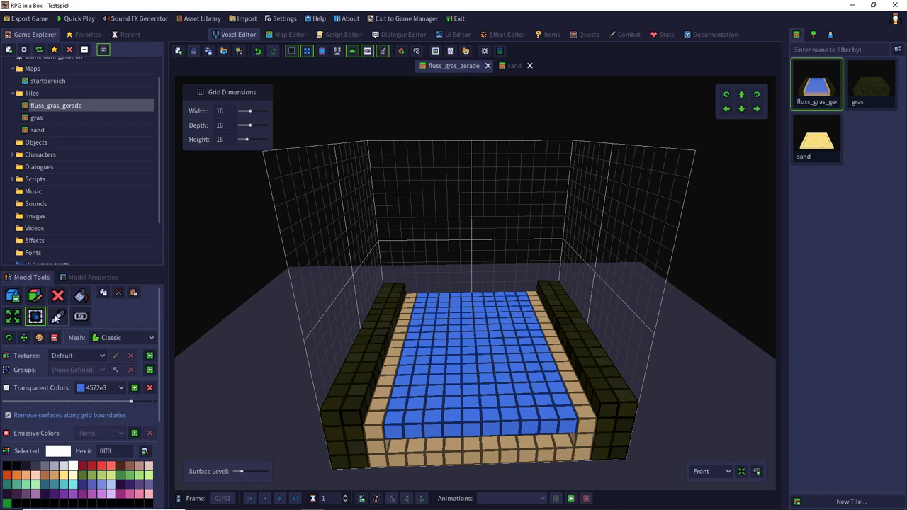
click(42, 298)
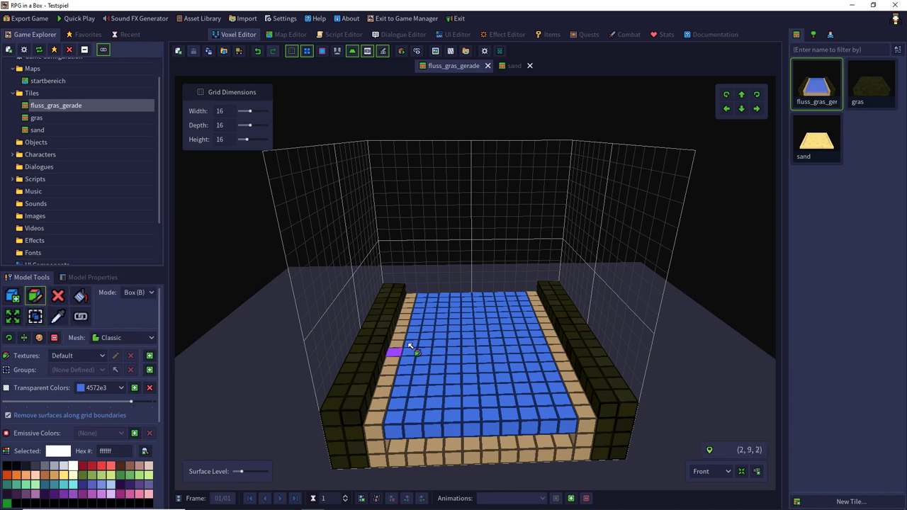
click(443, 312)
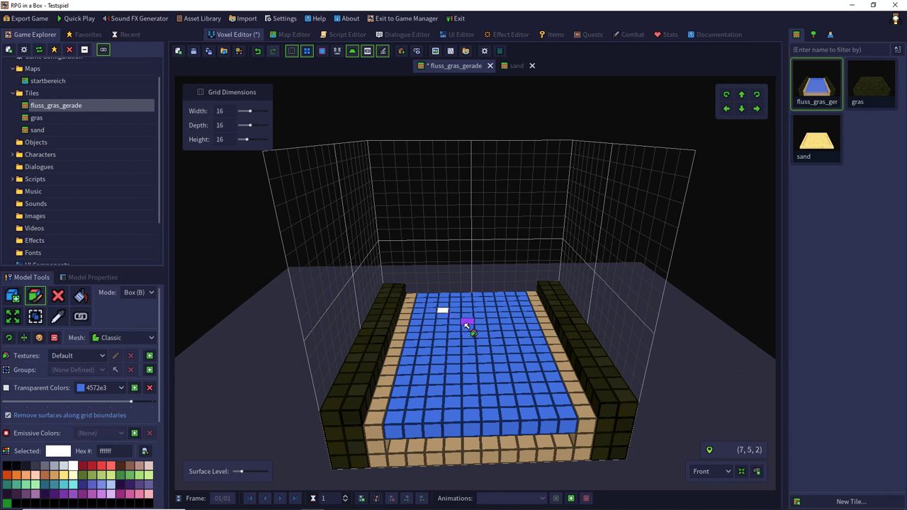
click(491, 300)
click(513, 316)
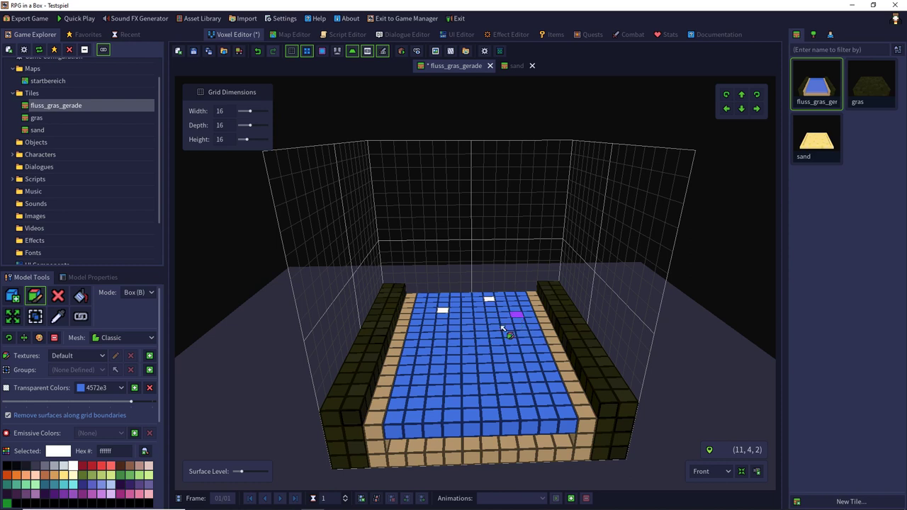
click(443, 343)
click(496, 326)
click(526, 348)
key(ctrl+z)
Paint three more white voxels at intervals along the left side of the water, ending at the tile's near edge
click(441, 336)
click(445, 369)
click(439, 423)
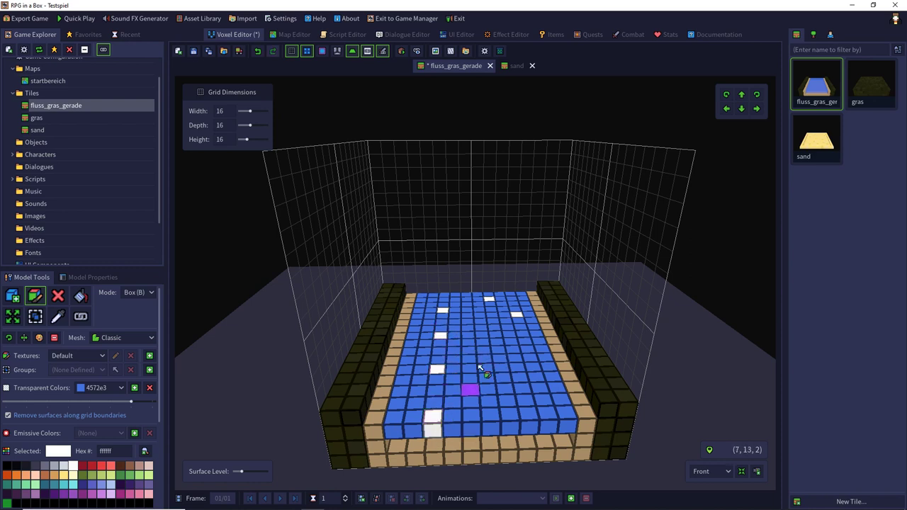
Paint white voxels at intervals along the water's middle and right side, undo the one at the near edge, and add one at the far edge
click(493, 323)
click(498, 349)
click(502, 387)
click(525, 341)
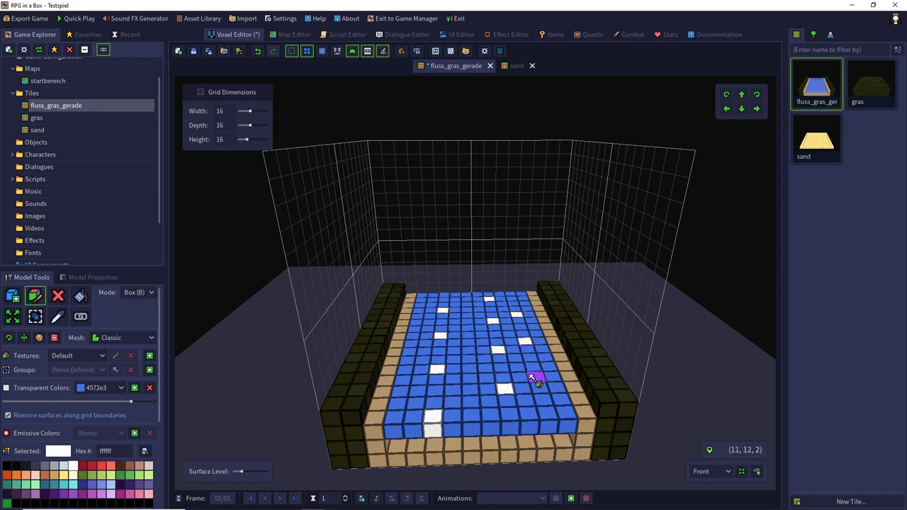
click(532, 377)
click(539, 410)
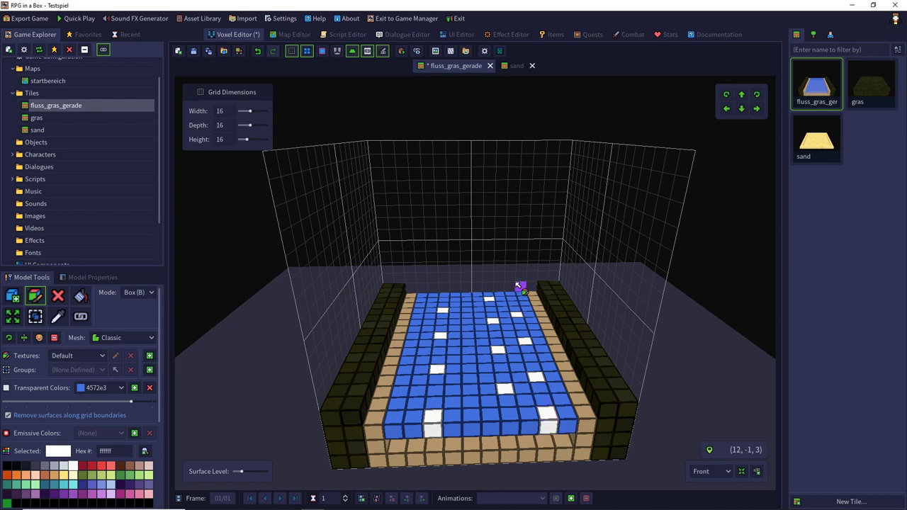
key(ctrl+z)
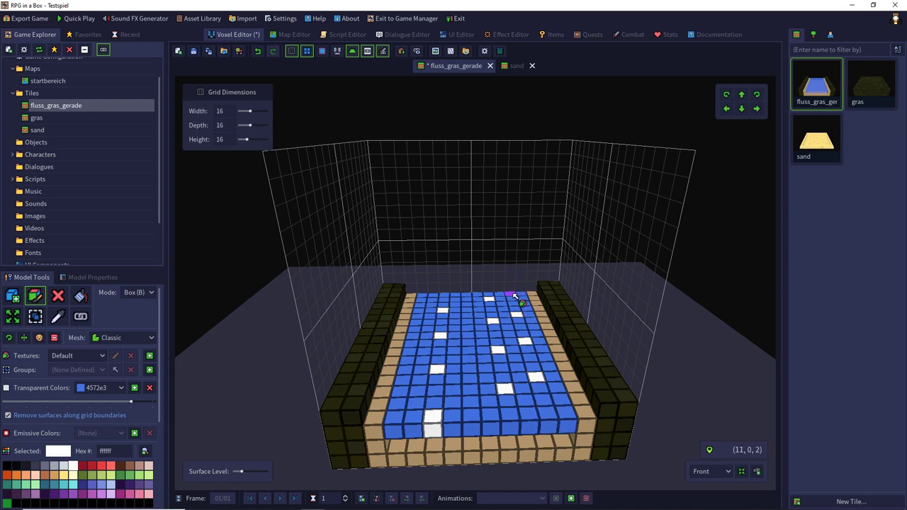
click(515, 296)
Duplicate the frame as frame 2, select all the water voxels including the white ones, and shift them one voxel toward the tile's front
click(376, 499)
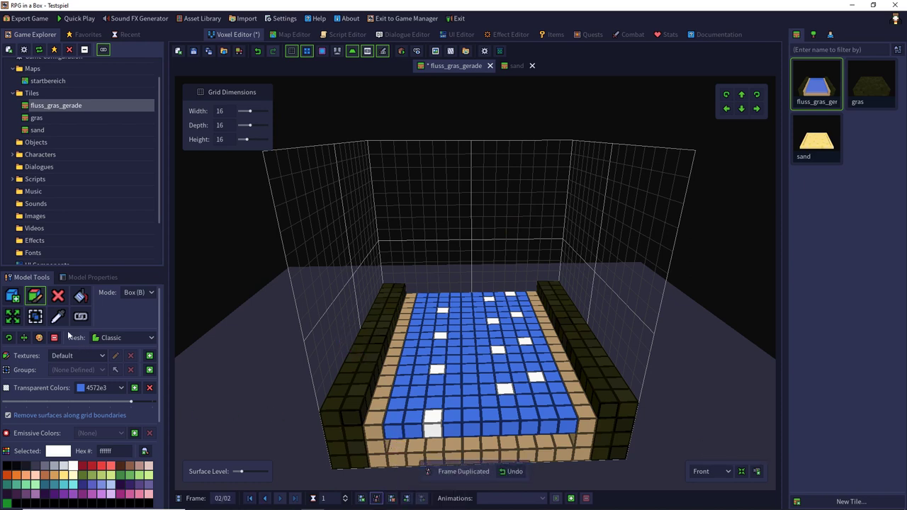
click(35, 316)
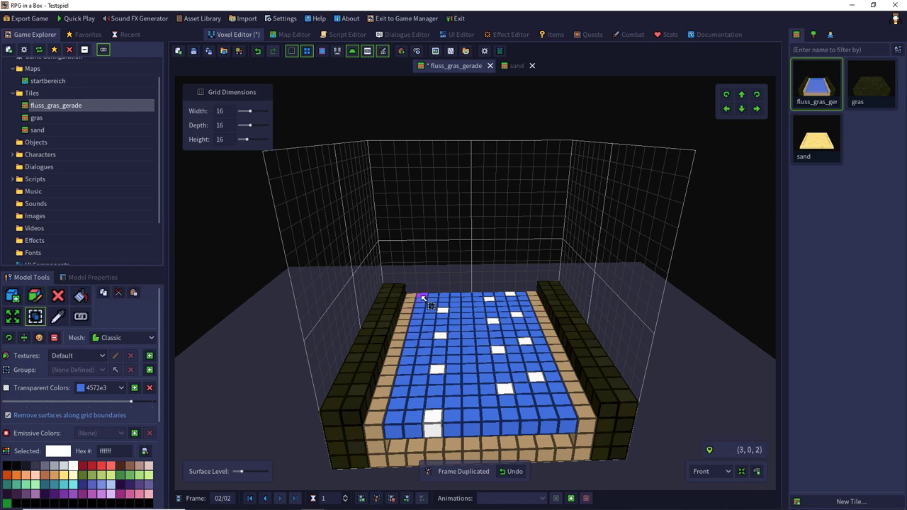
drag(424, 298, 564, 402)
key(Up)
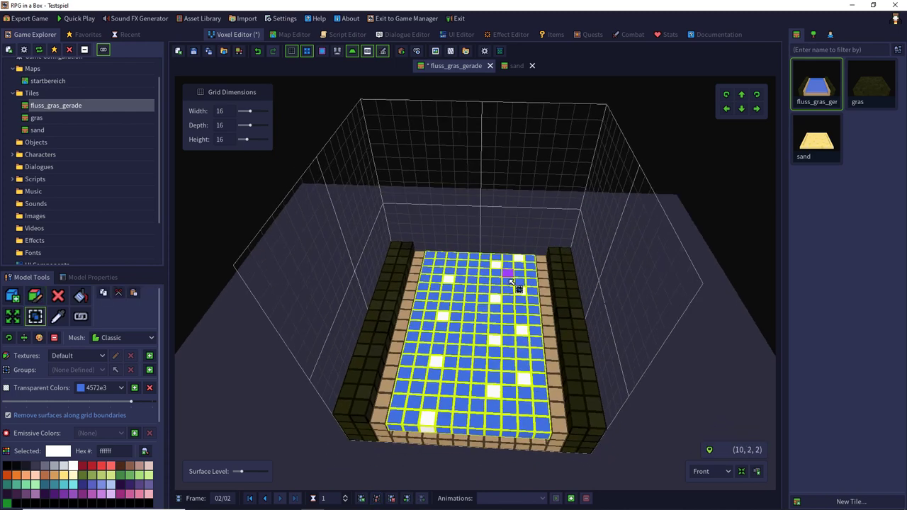
click(741, 109)
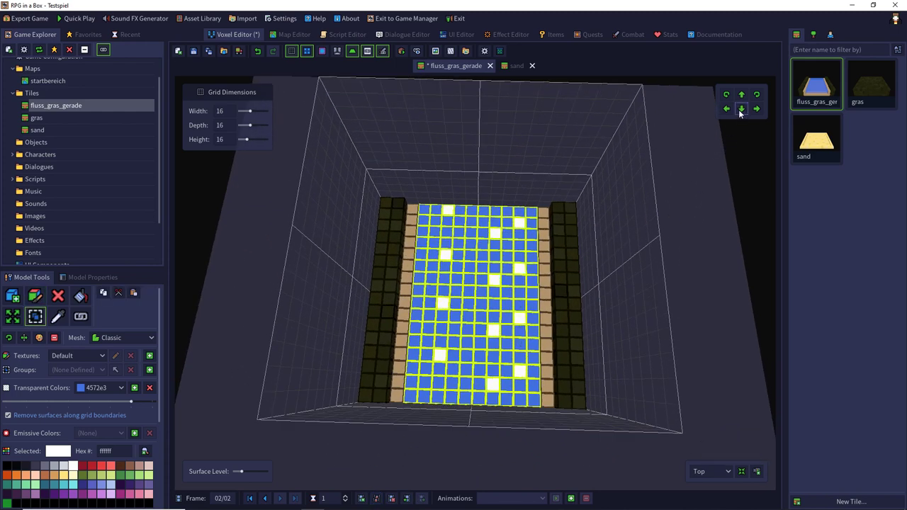
Create frames 3 and 4 by duplicating the preceding frame each time and shifting all water voxels one more voxel toward the front
click(376, 498)
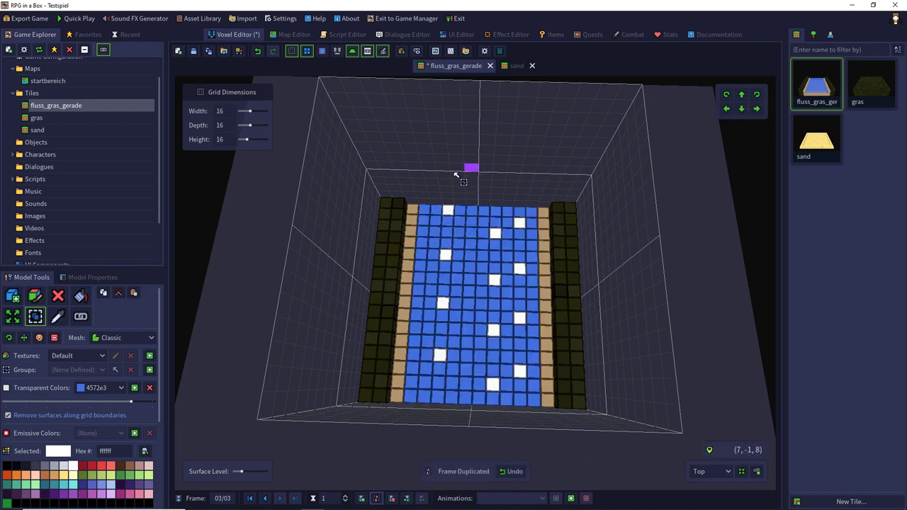
drag(420, 208, 538, 415)
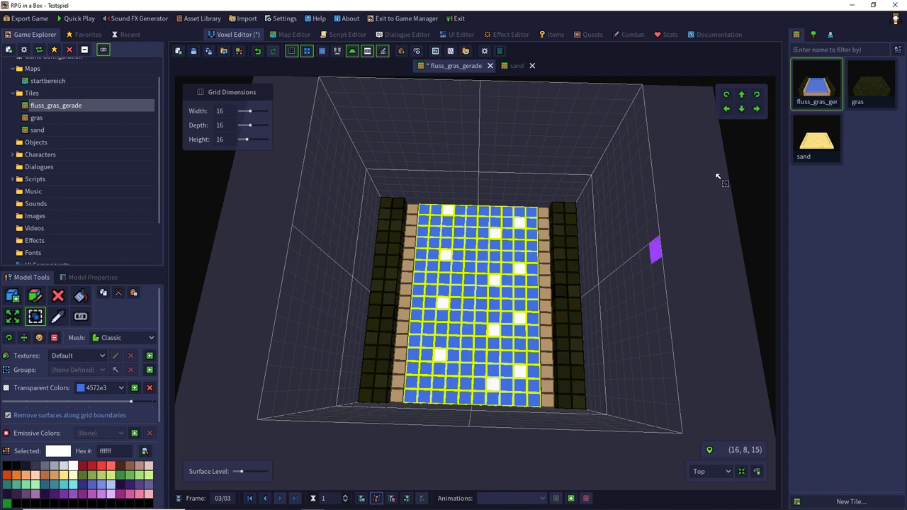
click(742, 109)
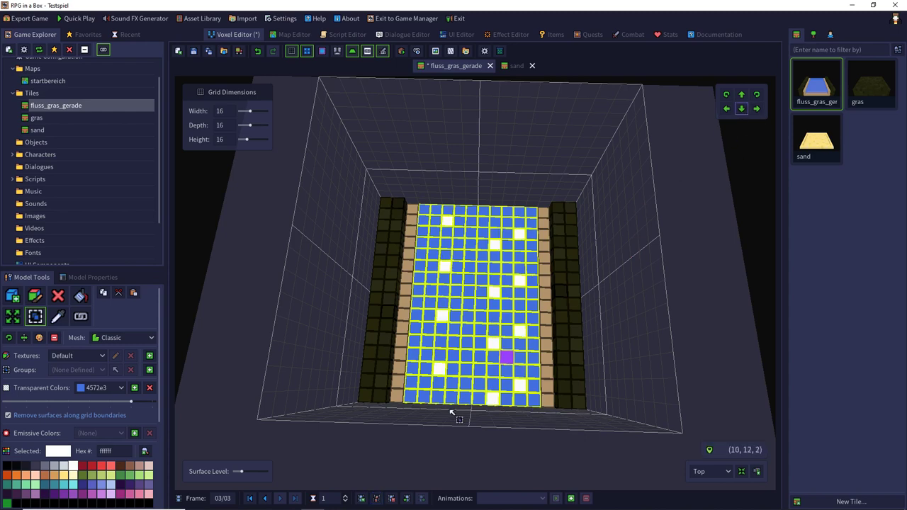
click(375, 499)
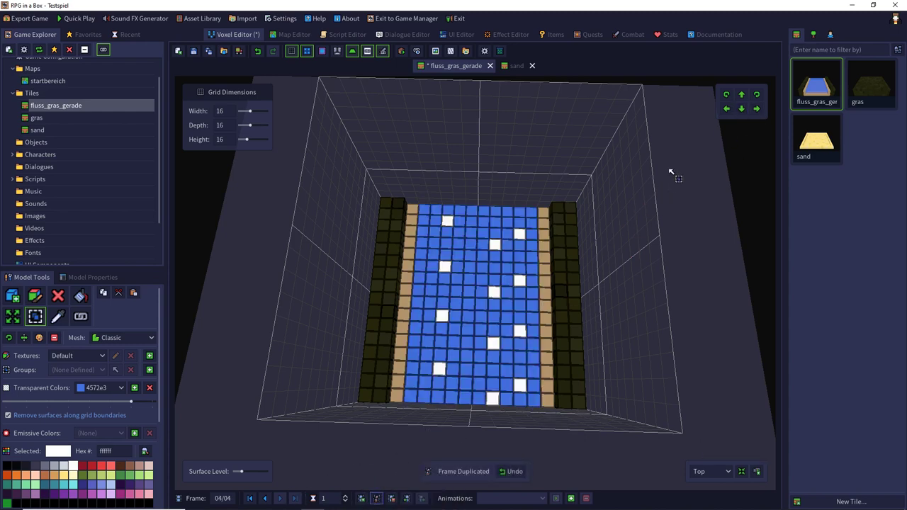
drag(427, 211, 535, 402)
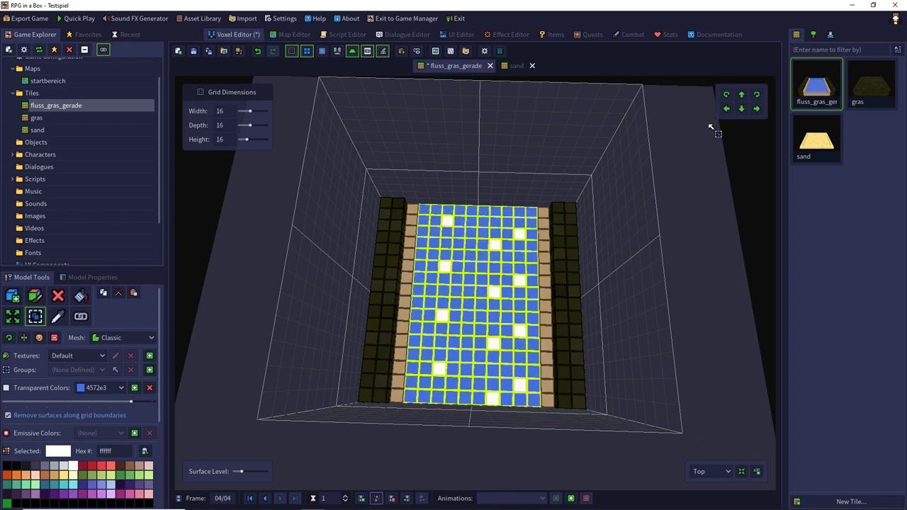
click(741, 110)
Switch to the Portrait view and add a Loop animation with the predefined name default, covering frames 1 to 4 at 8 frames/sec
click(726, 471)
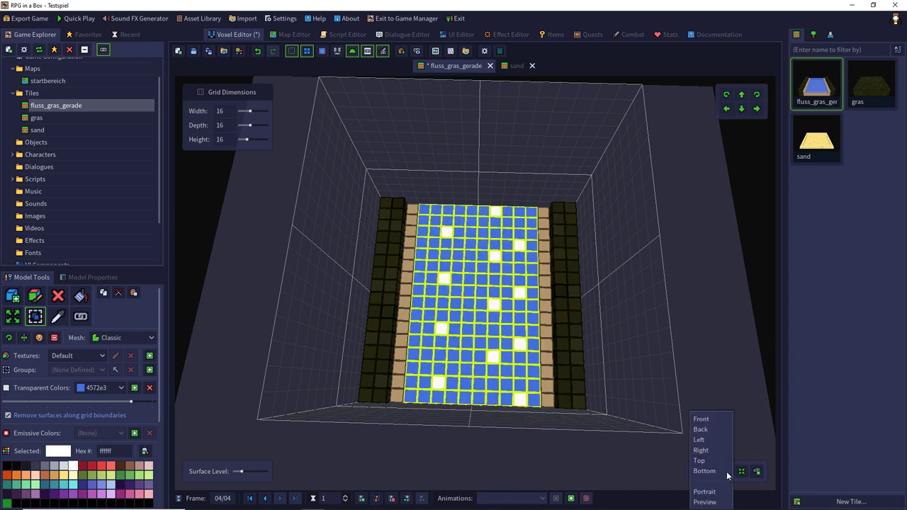
click(704, 492)
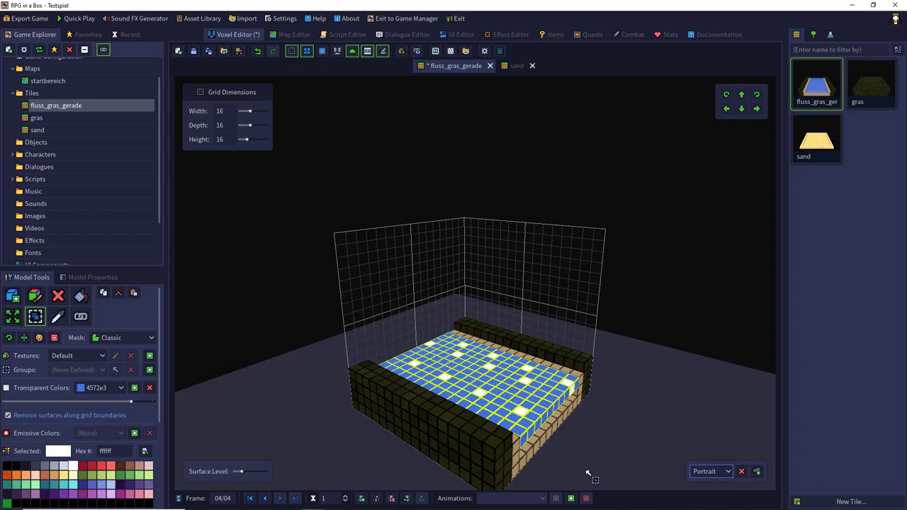
click(570, 499)
click(537, 207)
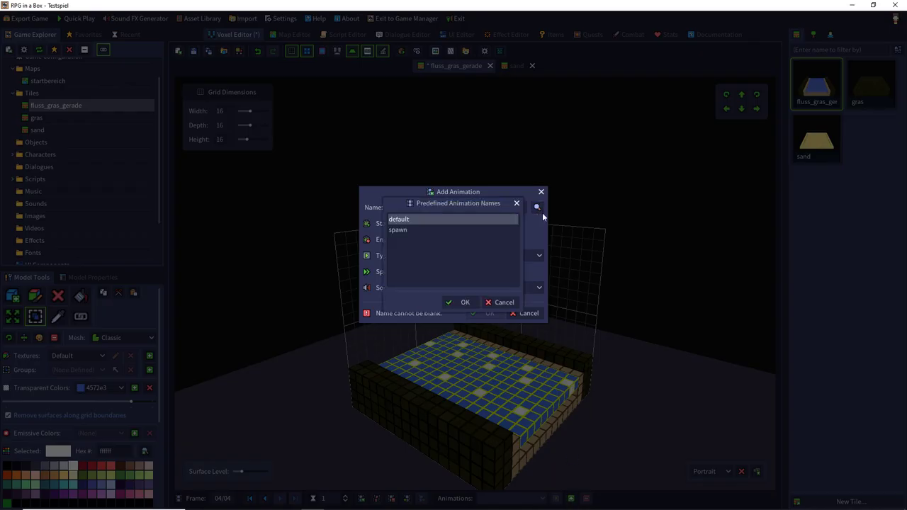
double_click(401, 219)
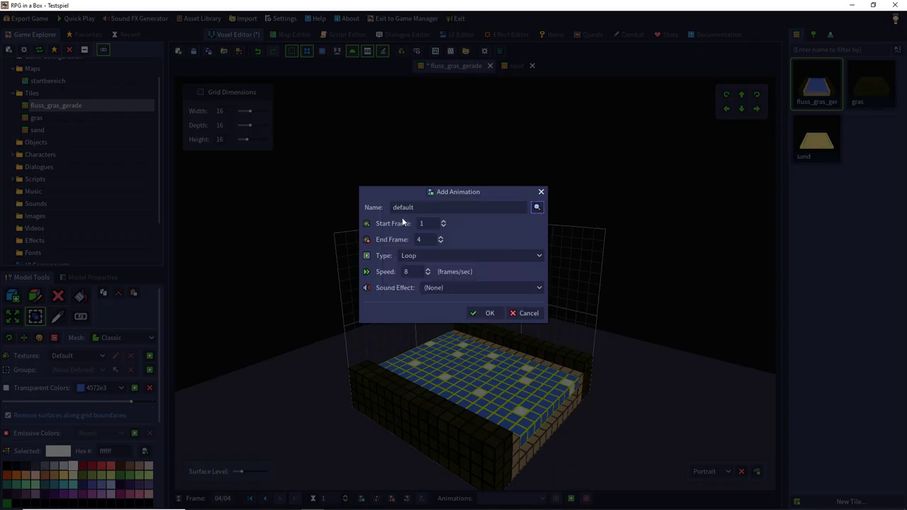
click(418, 256)
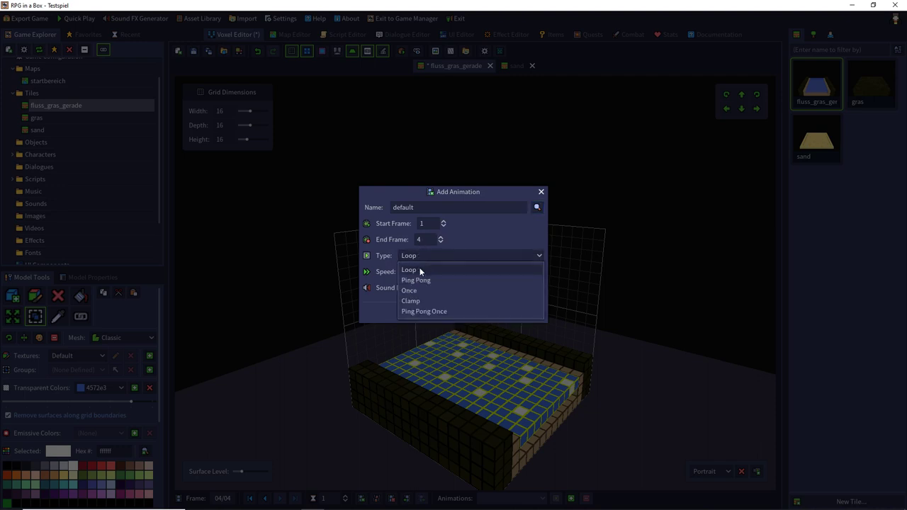
click(420, 270)
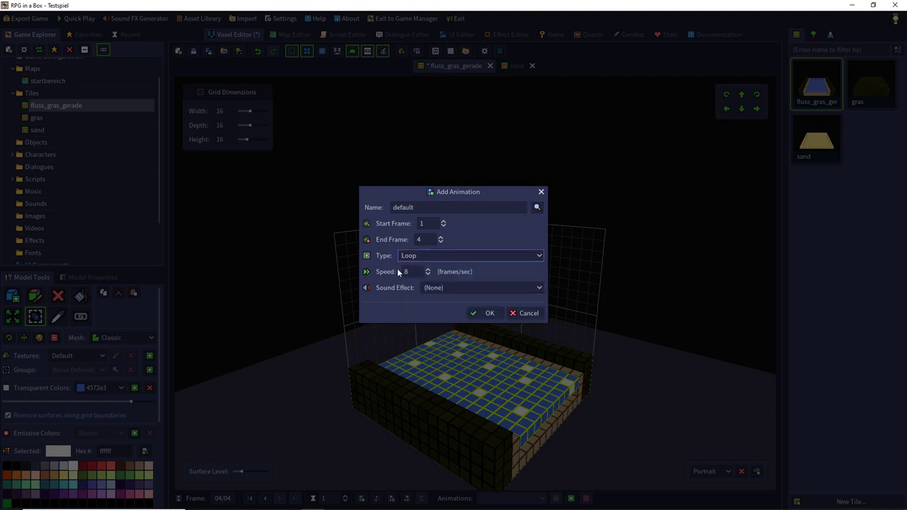
click(482, 313)
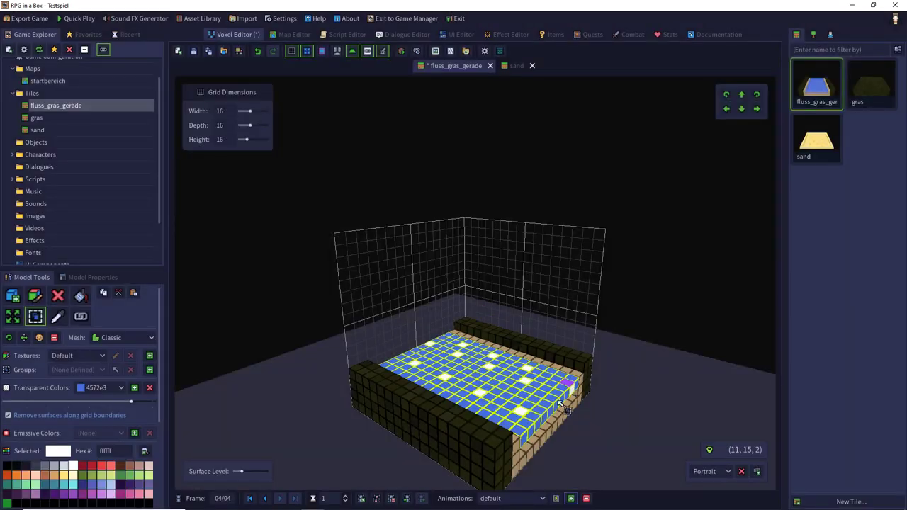
Preview the default animation, stop the playback, and save the fluss_gras_gerade tile
click(555, 498)
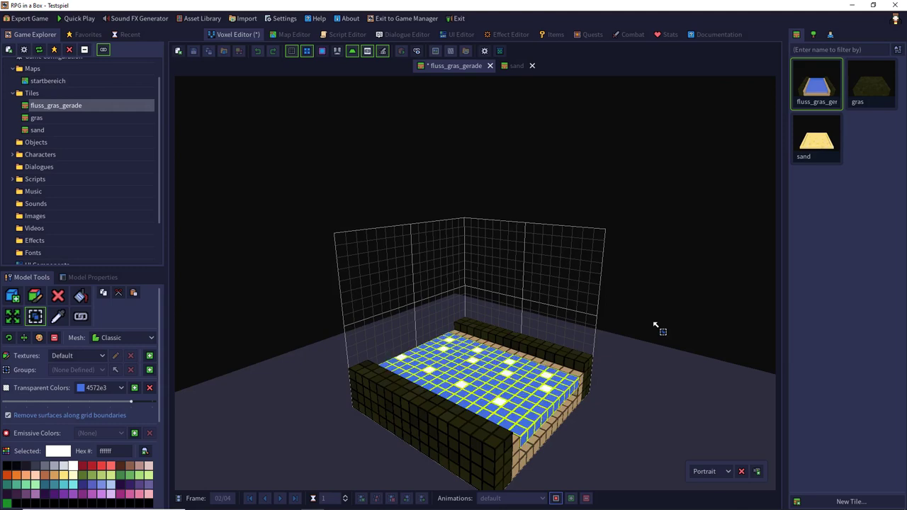
click(556, 498)
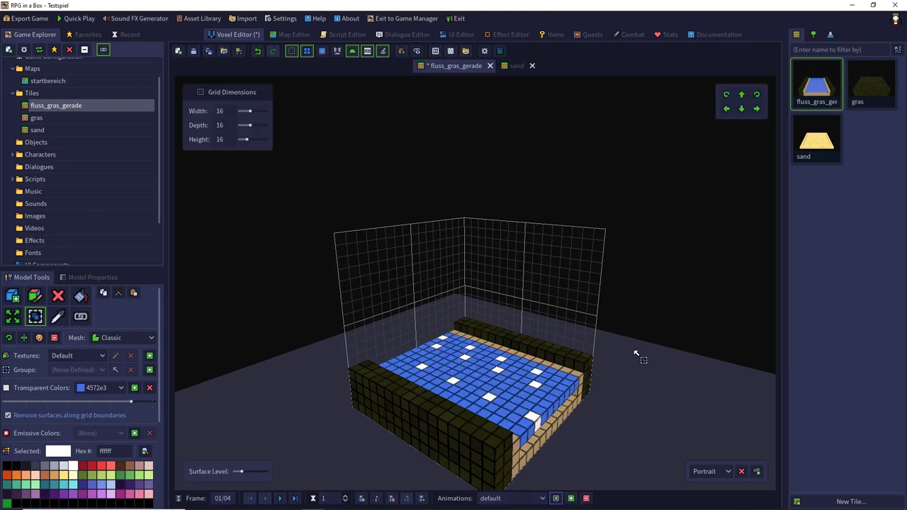
key(ctrl+s)
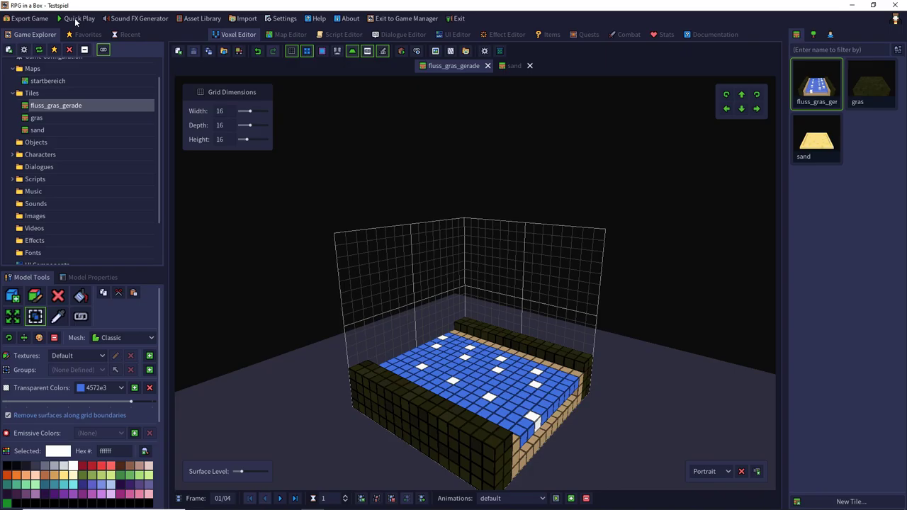
Launch the game with Quick Play, start a new game, and dismiss the welcome message
click(75, 21)
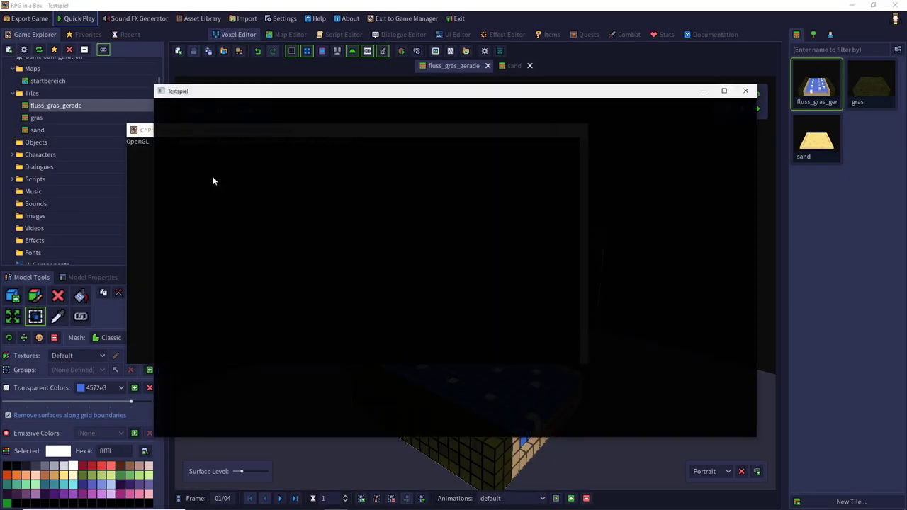
click(115, 112)
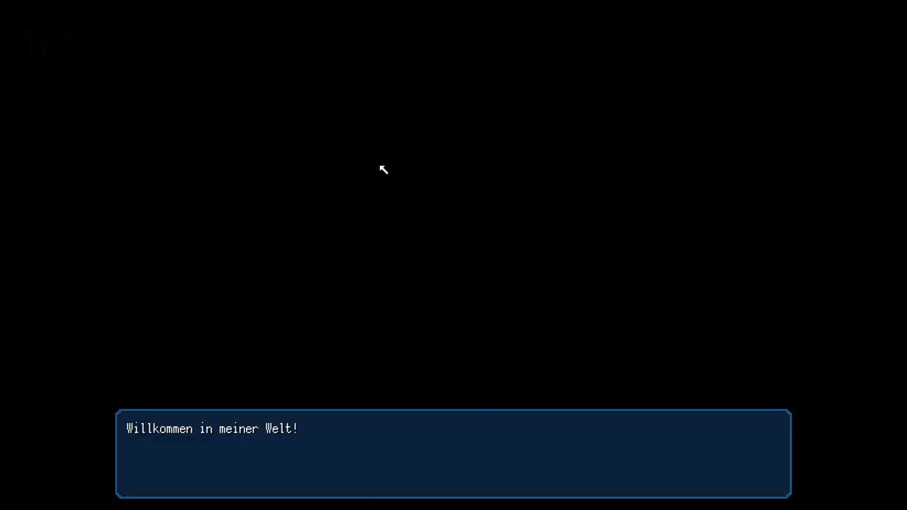
click(429, 314)
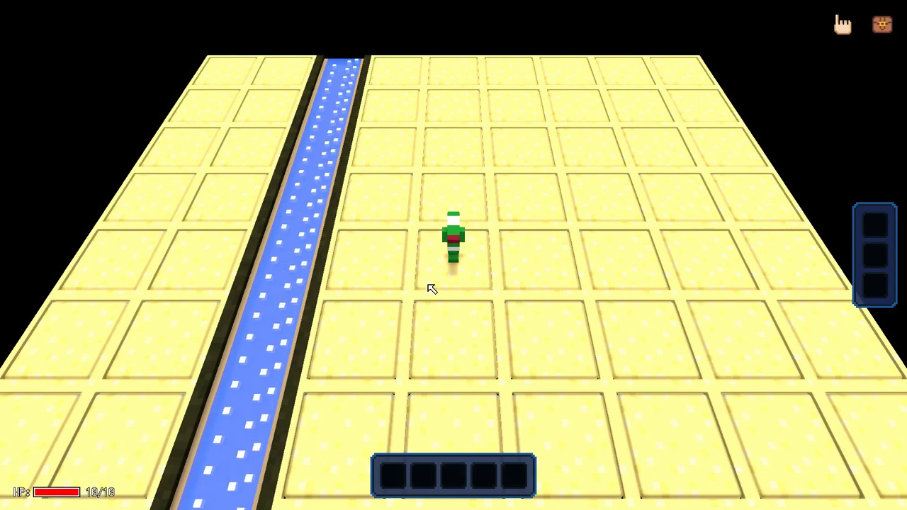
Walk the character around beside the river to check the flowing water and its barrier, and quit the game
key(Left)
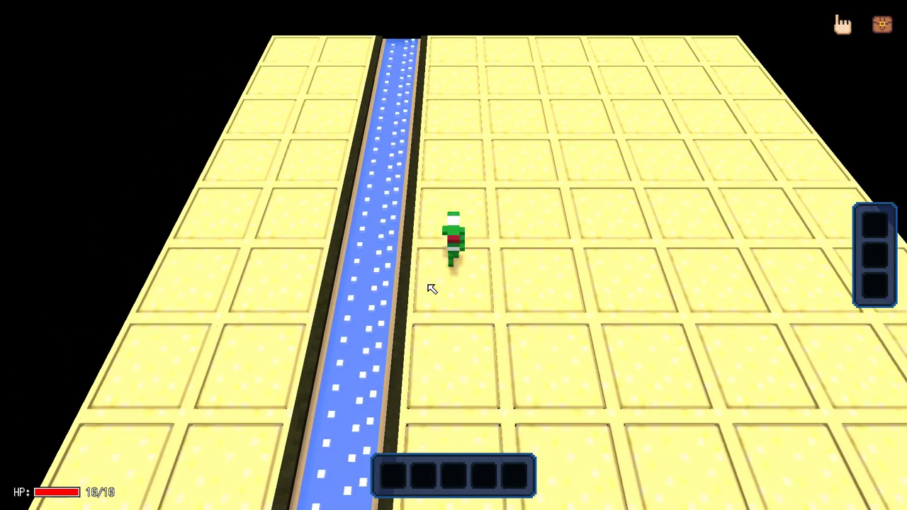
key(Down)
key(Right)
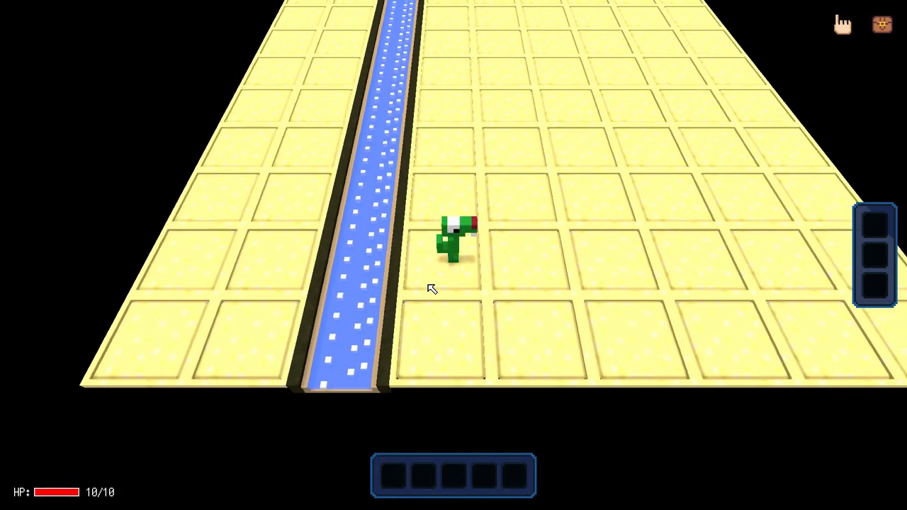
key(Right)
key(Up)
key(Left)
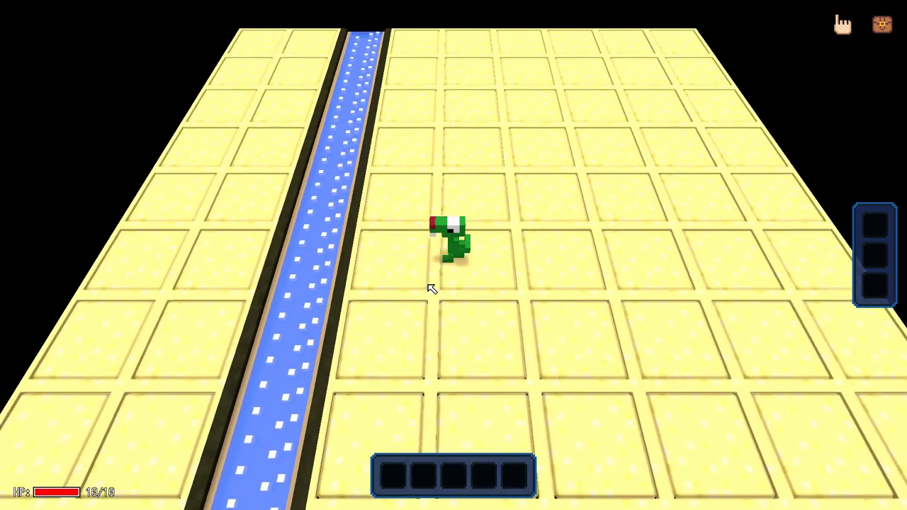
key(Left)
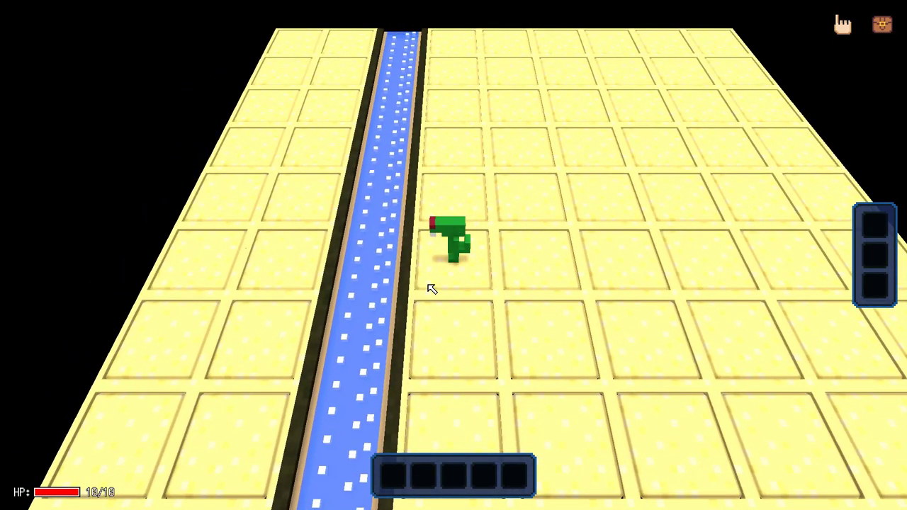
key(Down)
key(Escape)
click(146, 181)
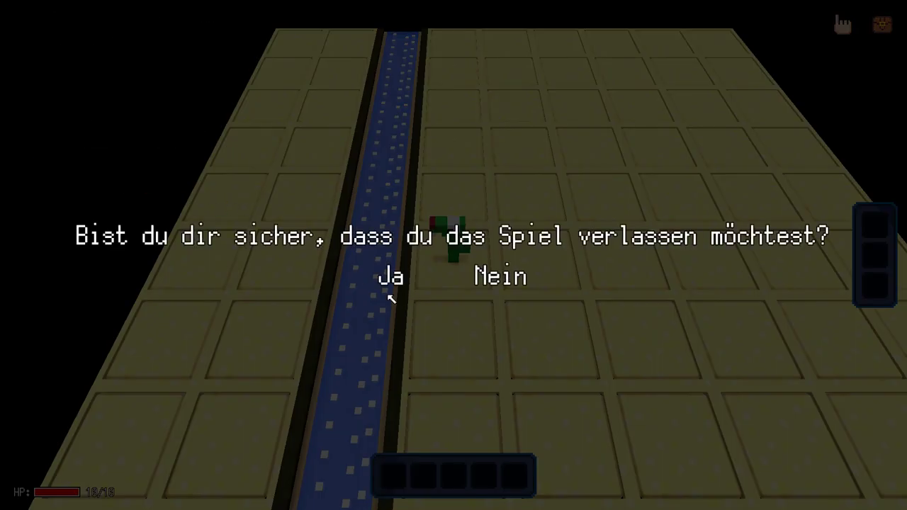
click(392, 283)
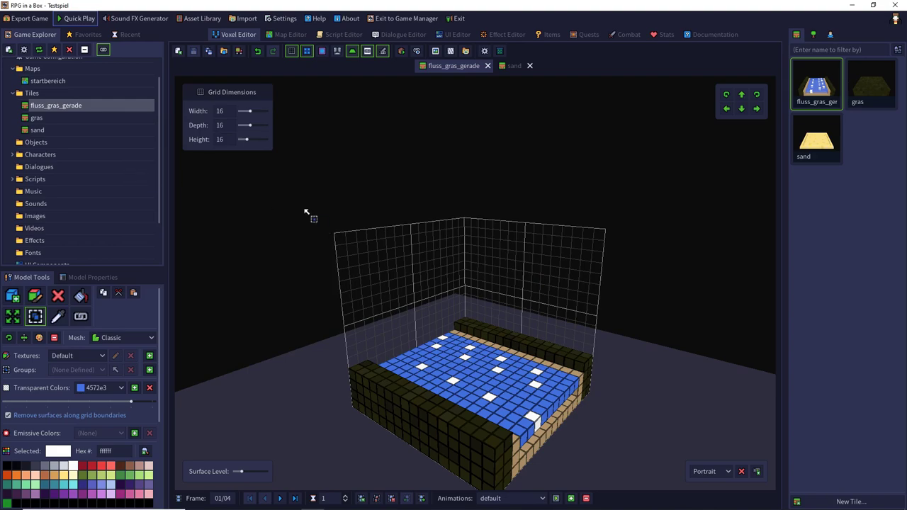
Save a copy of the straight river tile under the name fluss_gras_biegung_links
click(209, 51)
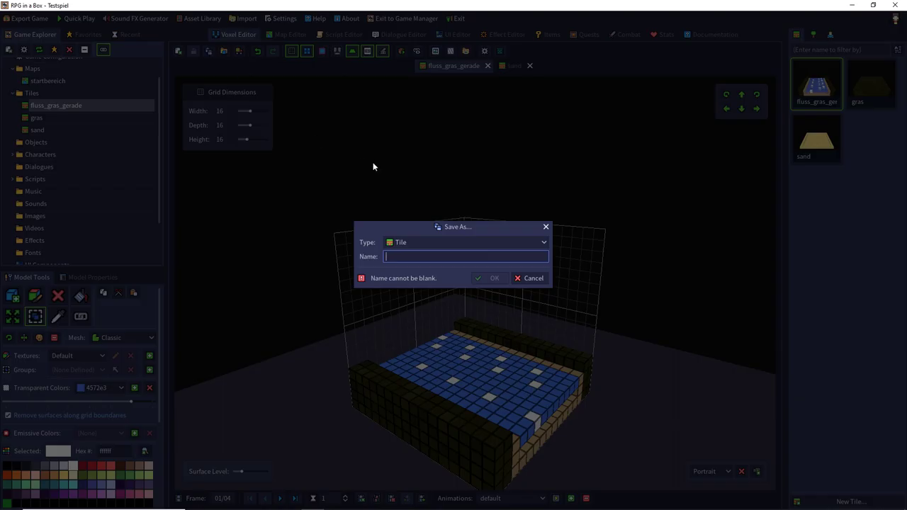
text(fluss_gras_biegung_links)
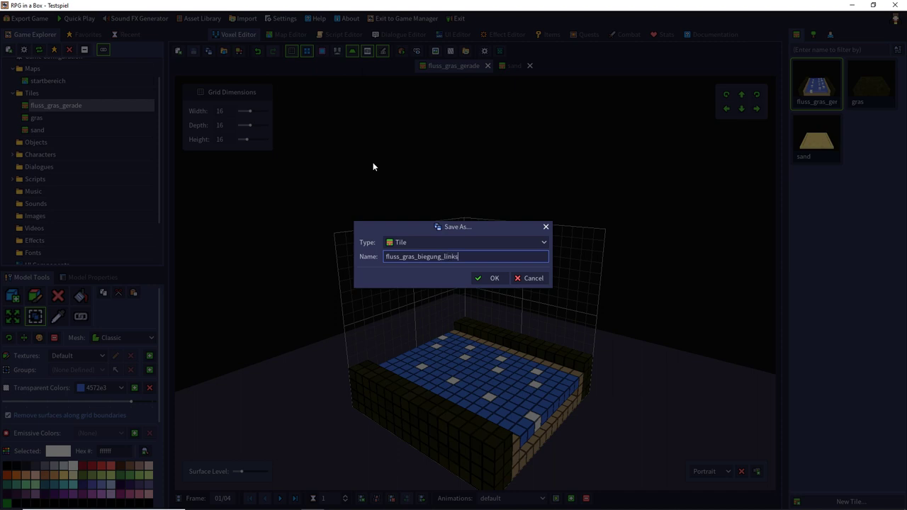
key(Return)
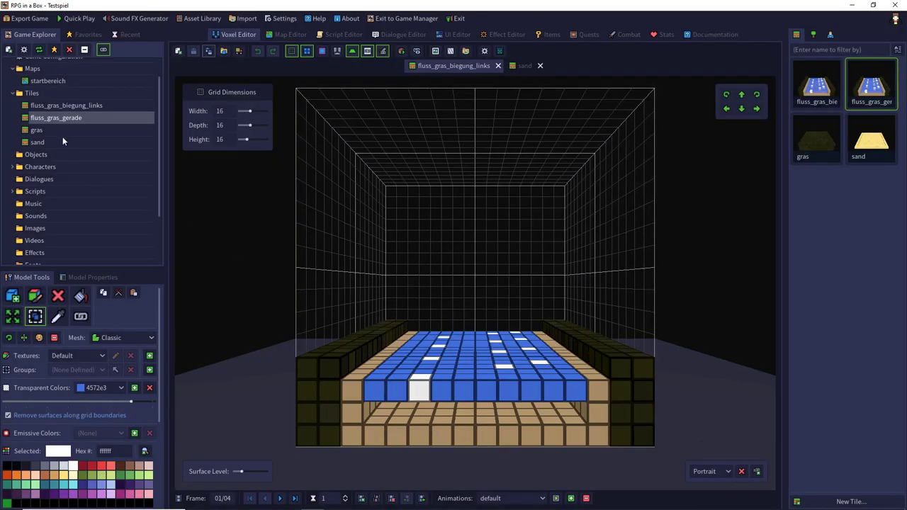
Open the gras tile and copy its three front rows of voxels across the full width and height
double_click(41, 130)
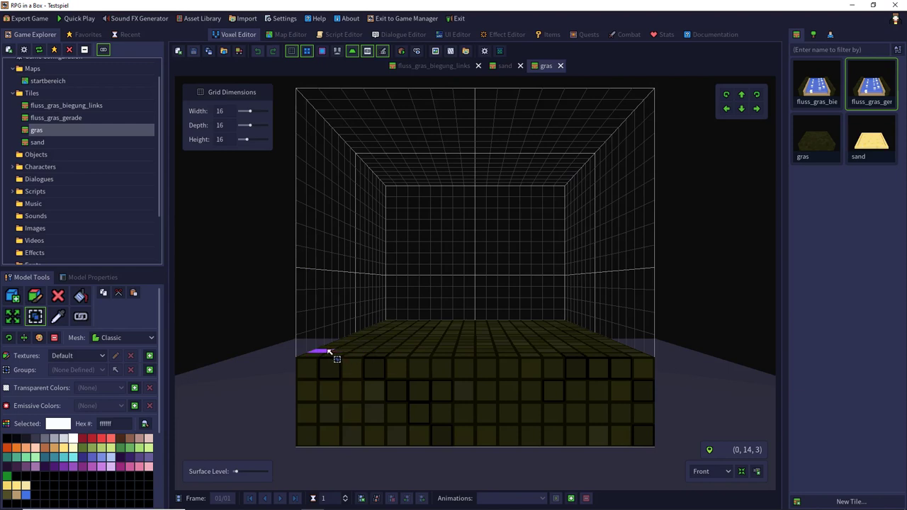
drag(315, 353, 639, 437)
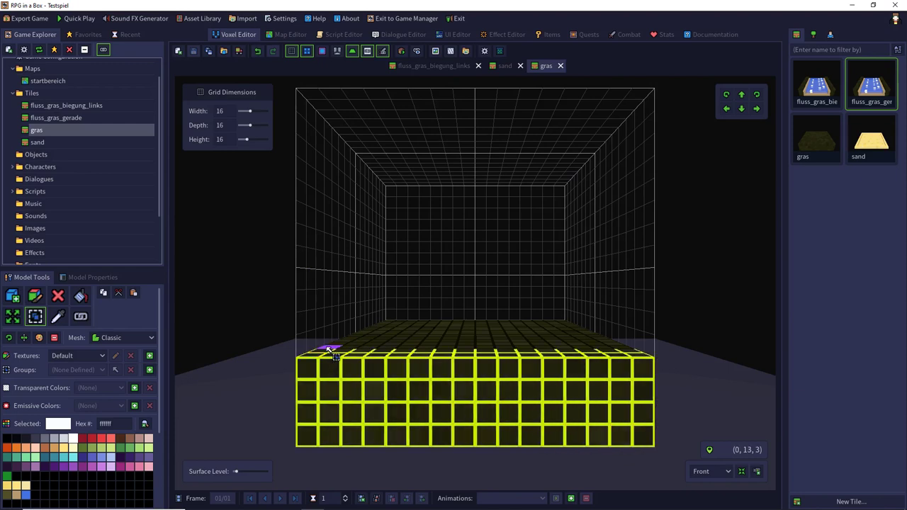
drag(328, 350, 644, 449)
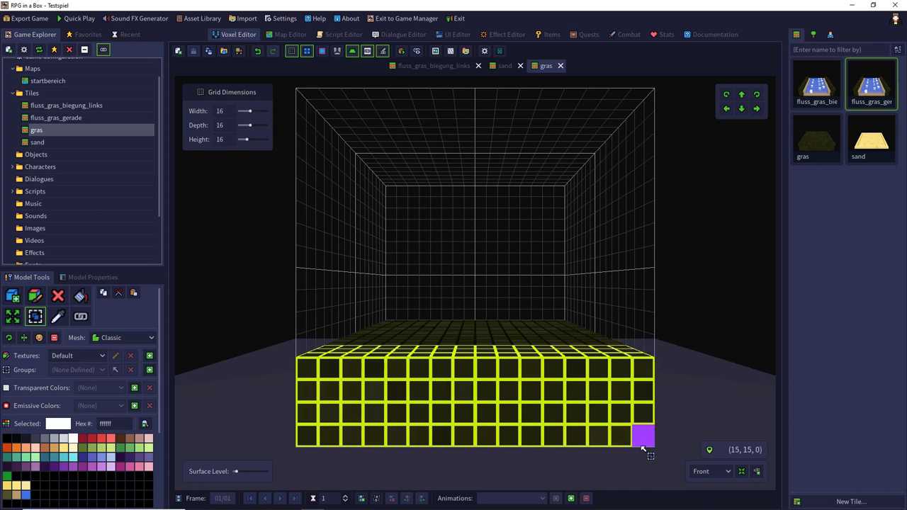
key(ctrl+c)
Return to fluss_gras_biegung_links, switch to the Front view, and paste the copied grass rows across the tile's front
double_click(68, 105)
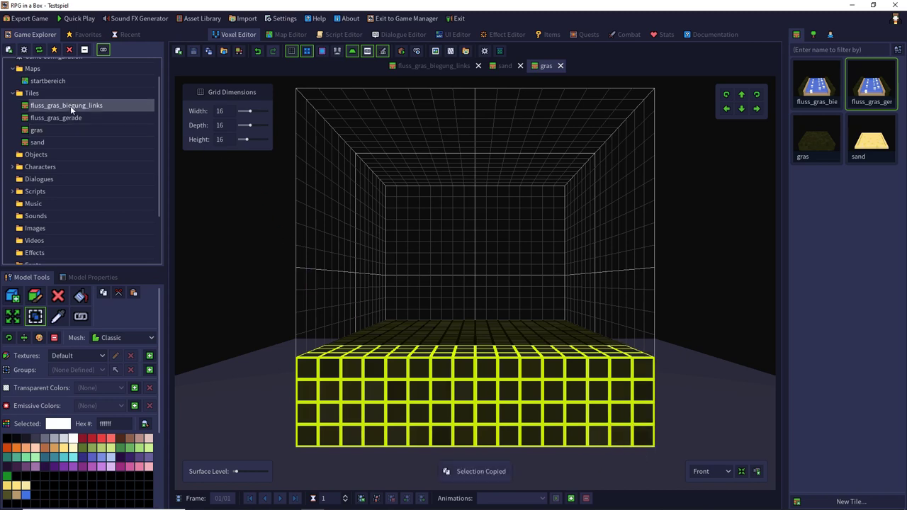
click(711, 469)
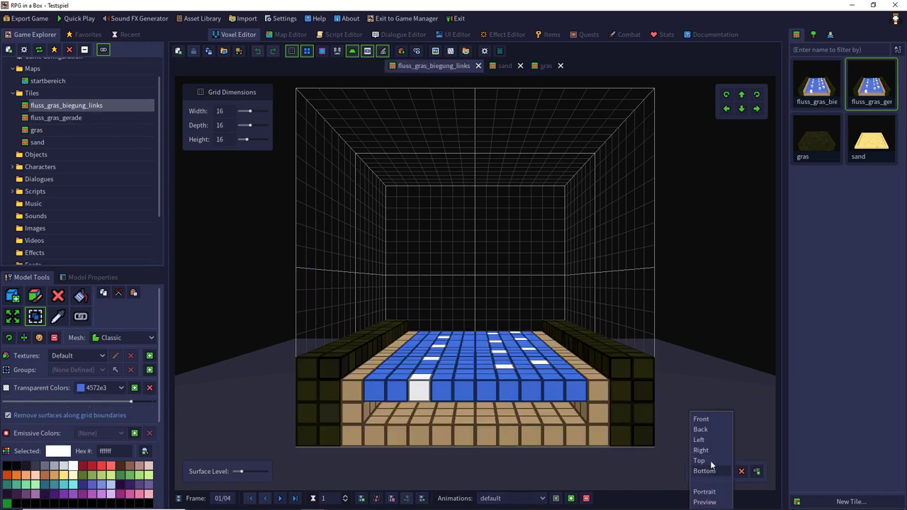
click(714, 419)
key(ctrl+v)
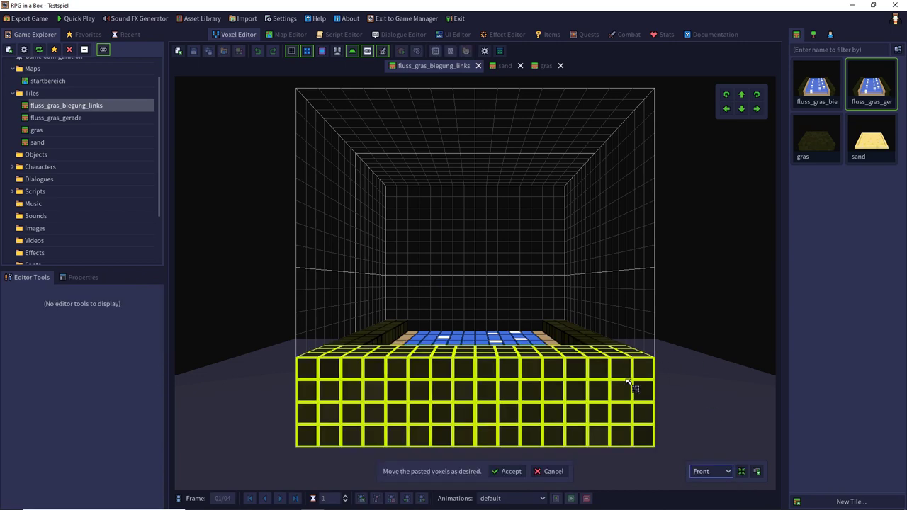
click(511, 471)
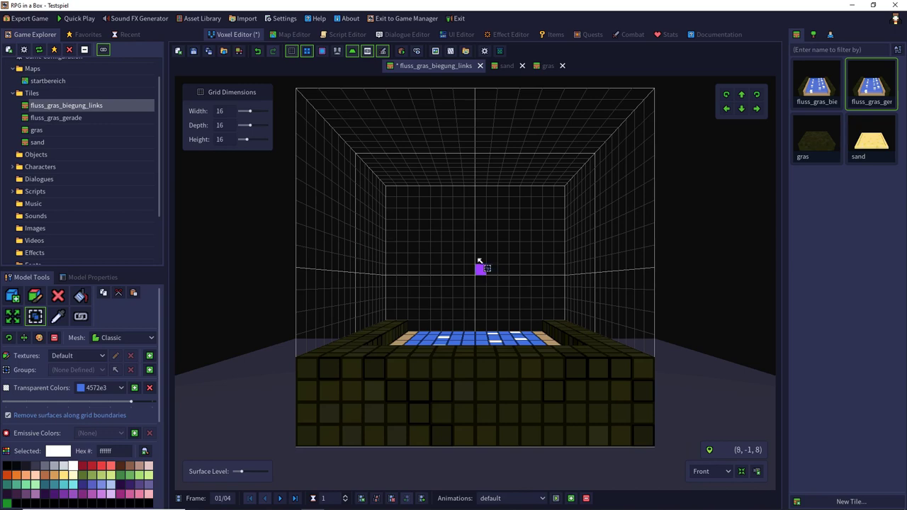
Delete the raised grass bank on the tile's right side in Box mode, leaving its back corner block standing
middle_drag(479, 264, 484, 341)
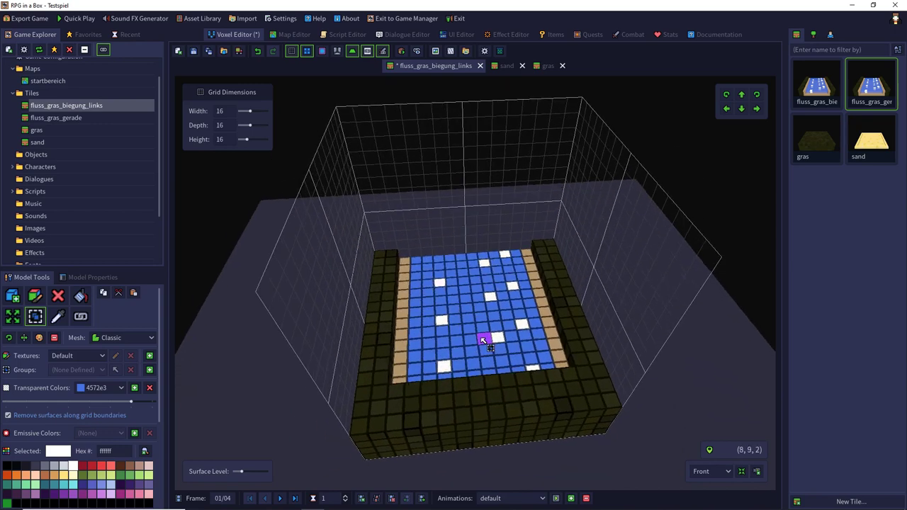
click(58, 295)
drag(412, 384, 542, 266)
right_drag(542, 266, 415, 257)
drag(415, 415, 560, 425)
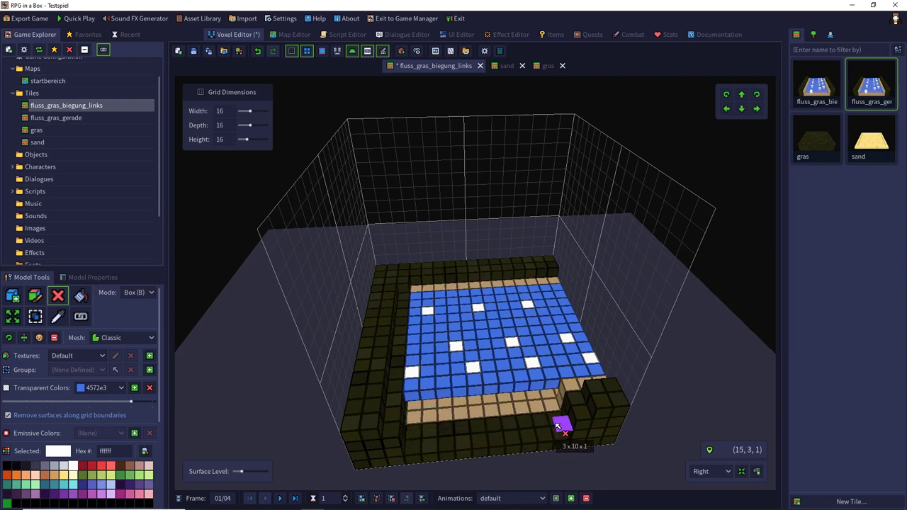
Delete the two rows of water voxels next to the new front grass bank, down to the sand floor
click(420, 299)
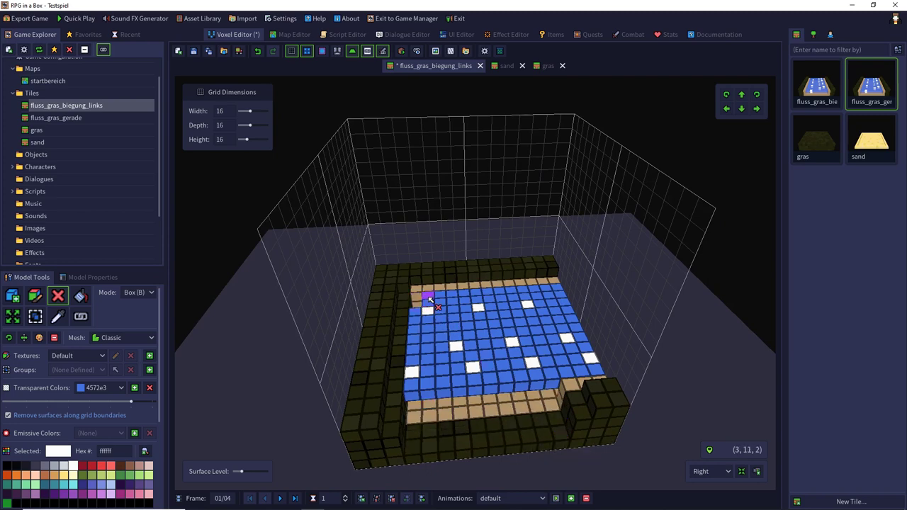
click(430, 302)
drag(439, 304, 434, 383)
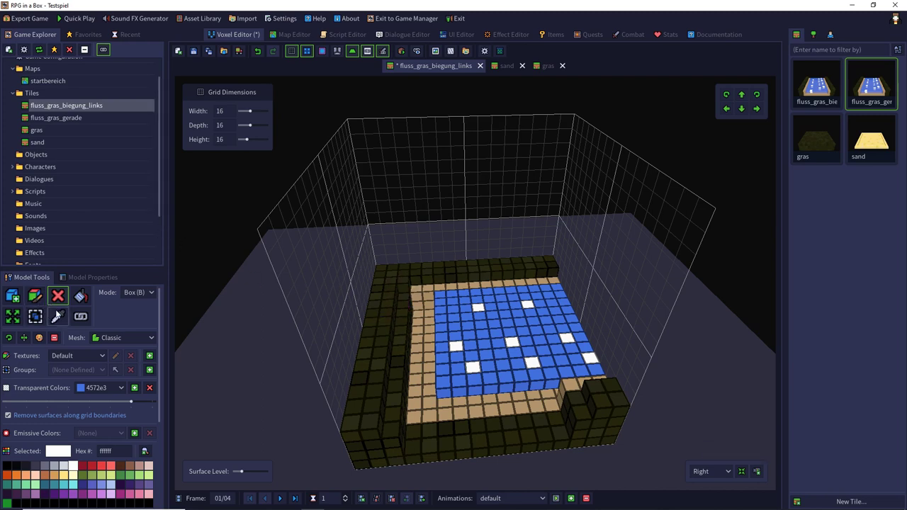
Pick the sand color b5986e and recolor the inner grass voxels along the front bank and the opened right side
click(58, 316)
click(426, 292)
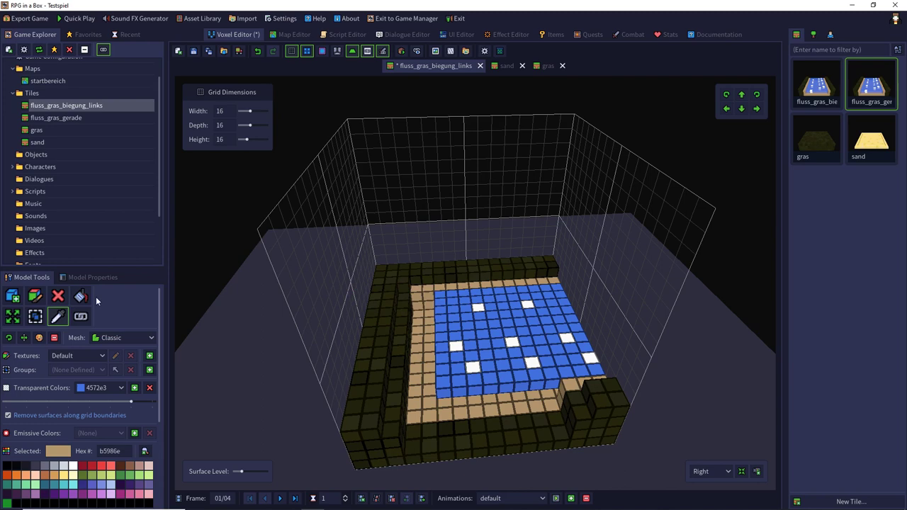
click(15, 298)
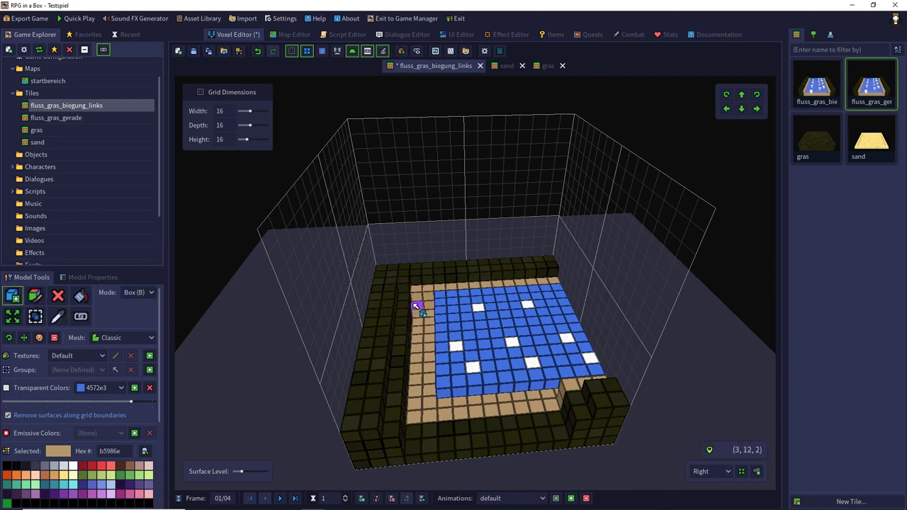
click(414, 317)
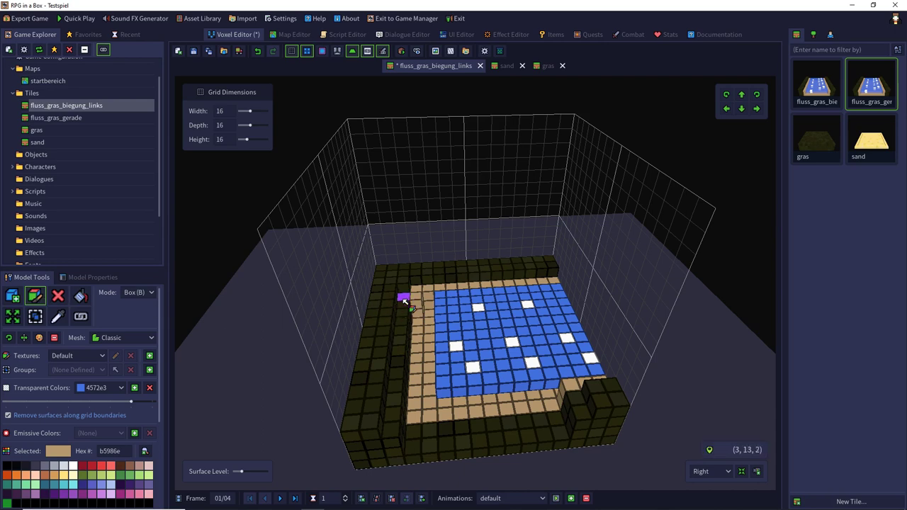
drag(404, 301, 403, 461)
drag(407, 427, 574, 439)
Pick the water color 4572e3 and add water voxels over the exposed sand along the front bank and the opened side
click(59, 317)
click(438, 313)
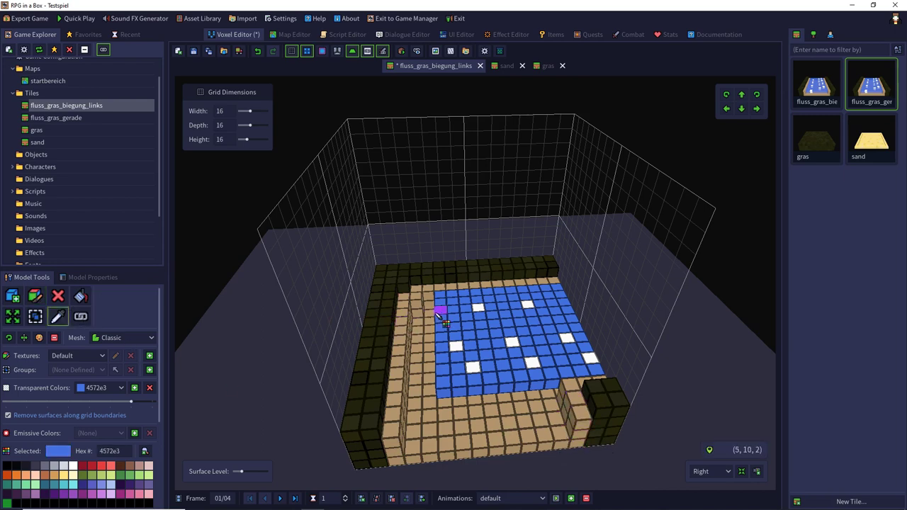
click(13, 297)
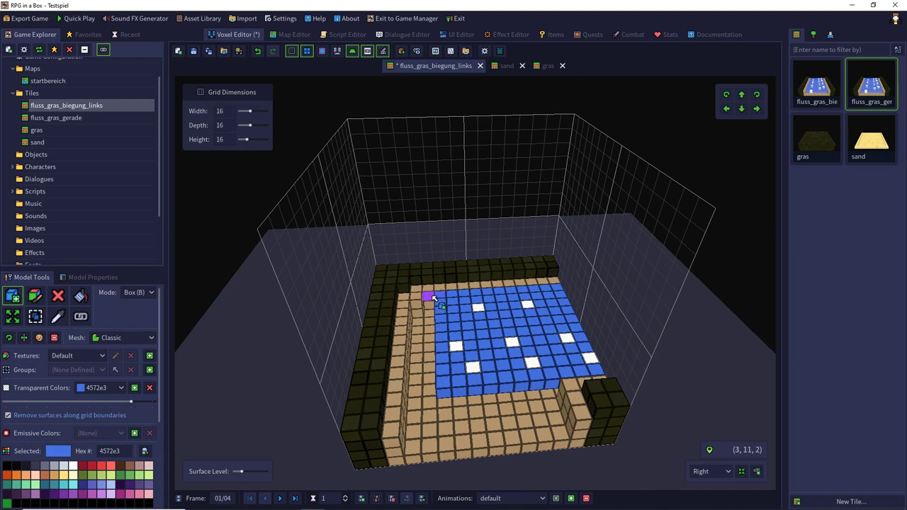
drag(428, 298, 572, 418)
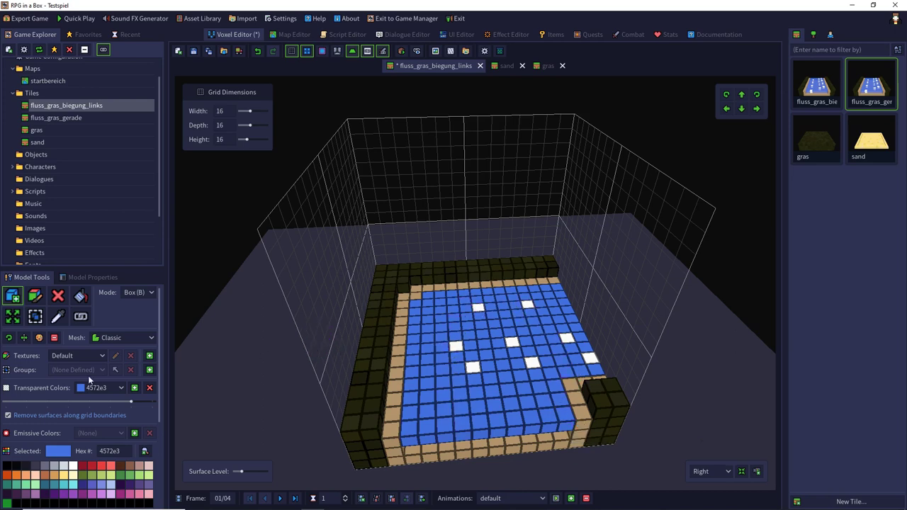
Pick the water color 4572e3 and paint over the white foam voxels in the middle of the river, leaving the three outermost ones
click(58, 316)
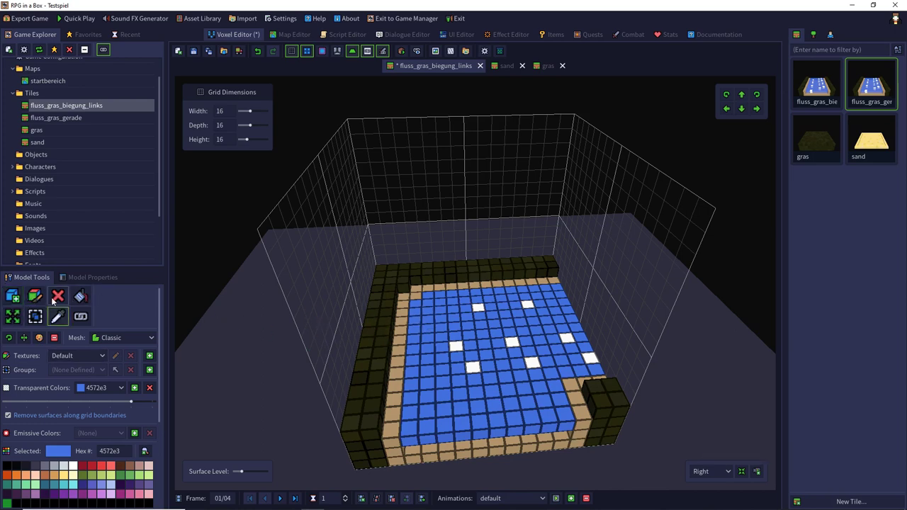
click(35, 296)
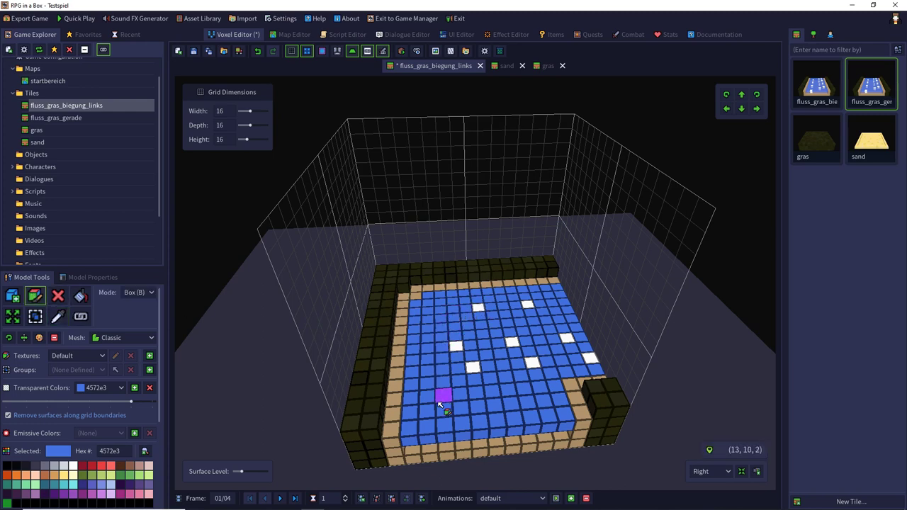
click(61, 309)
click(60, 317)
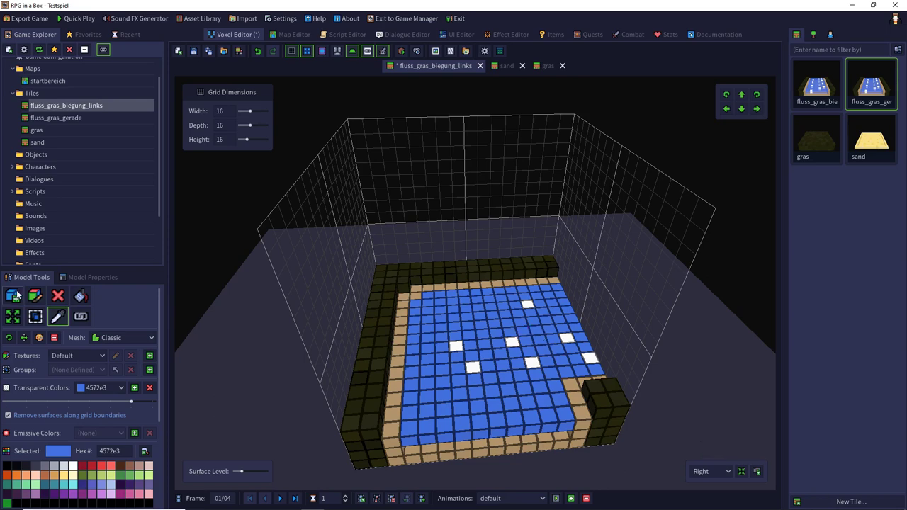
click(33, 296)
mouse_move(464, 354)
mouse_down()
mouse_move(458, 348)
mouse_move(528, 365)
mouse_up()
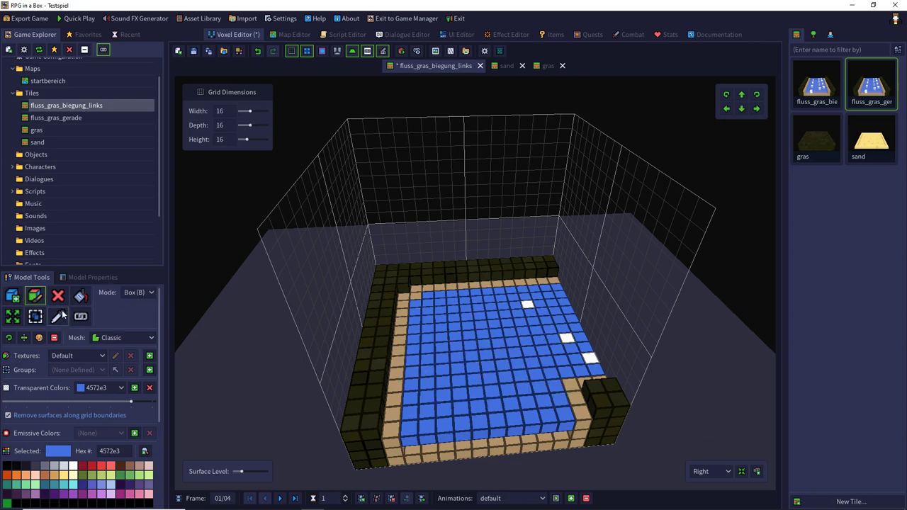
Pick white ffffff and paint scattered foam voxels that follow the bend around to the opened side beside the corner grass block
click(58, 316)
click(527, 305)
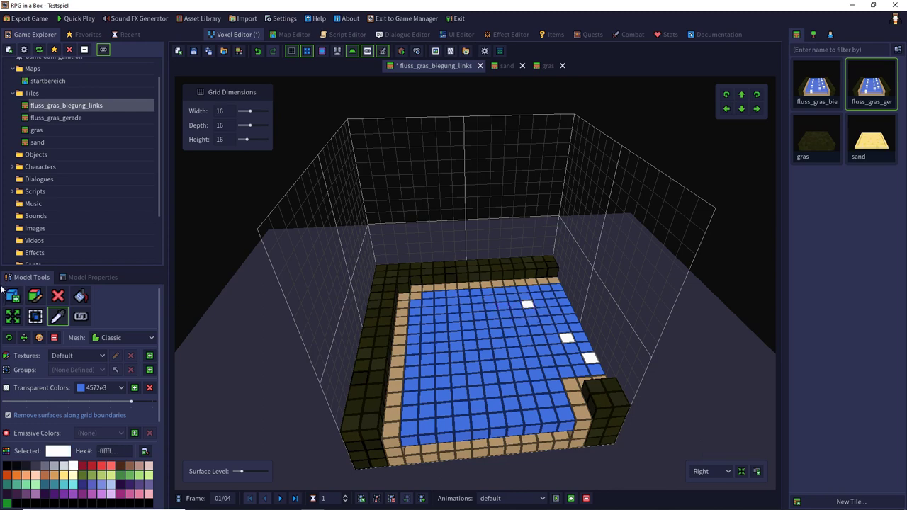
click(33, 296)
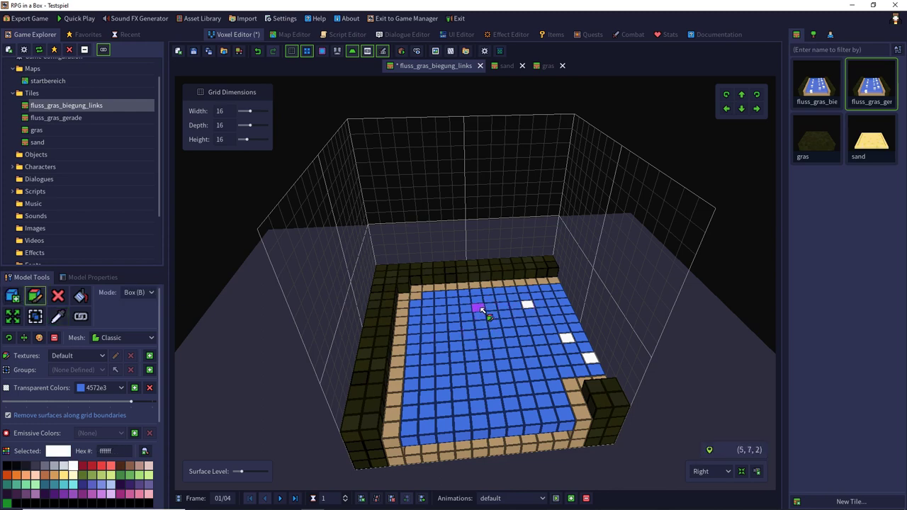
click(470, 319)
click(449, 347)
click(446, 395)
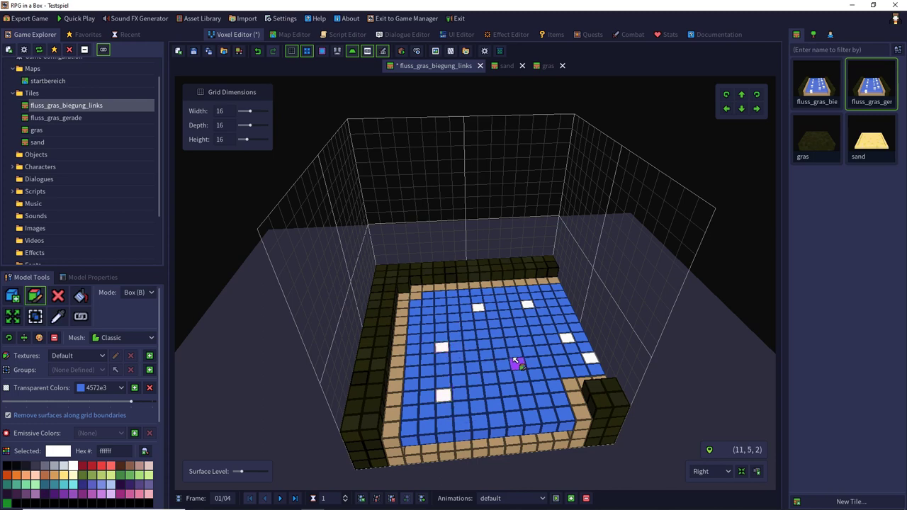
click(528, 354)
click(506, 377)
click(515, 416)
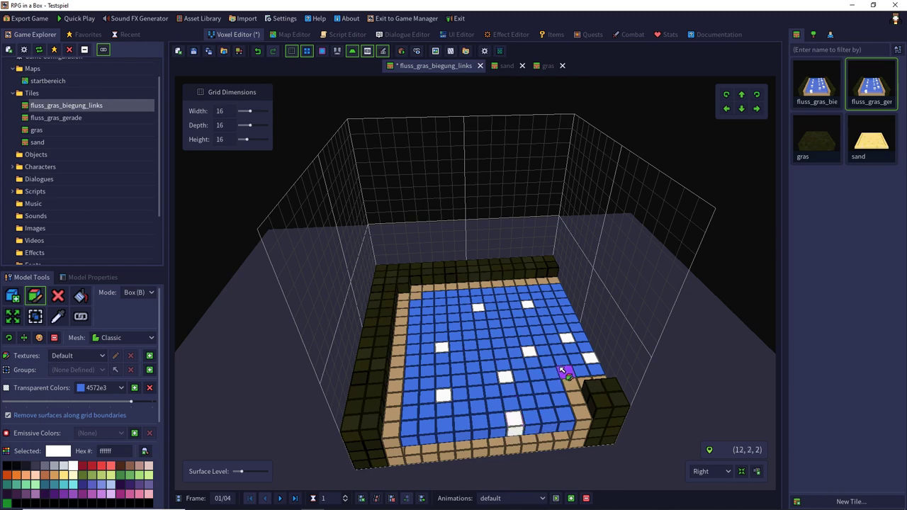
click(563, 372)
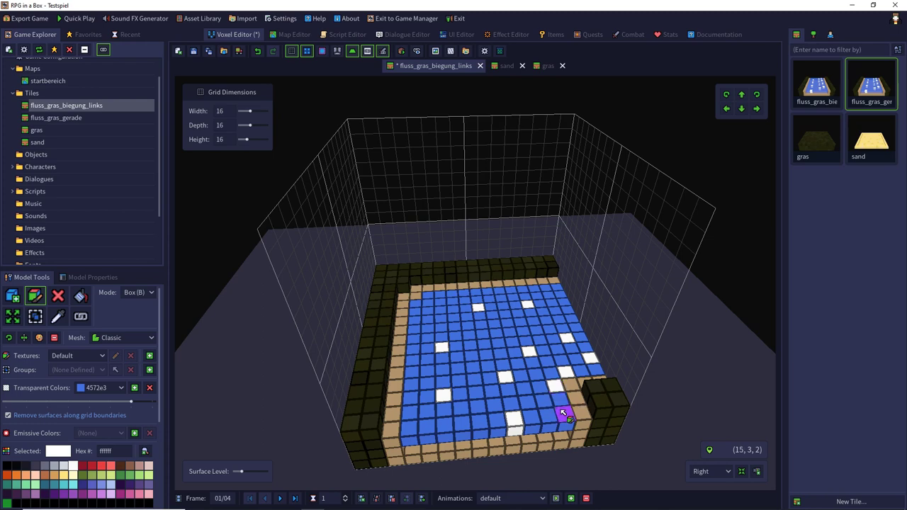
click(562, 413)
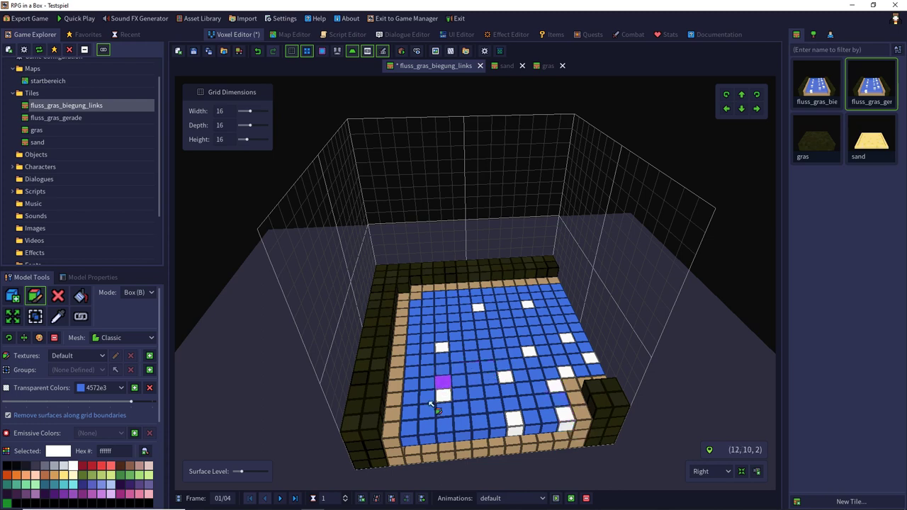
Delete the old straight-river animation frames 2 to 4 so that only the bend frame is left
click(292, 499)
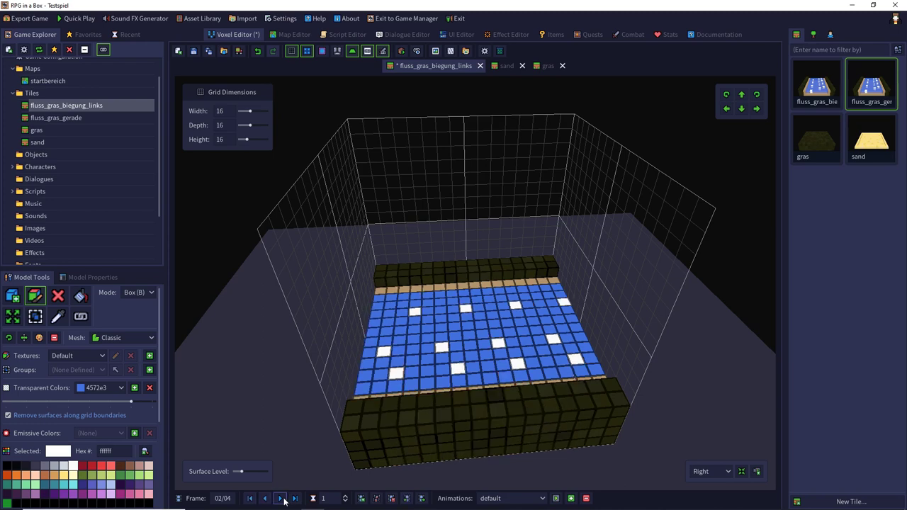
click(392, 498)
click(392, 498)
click(392, 498)
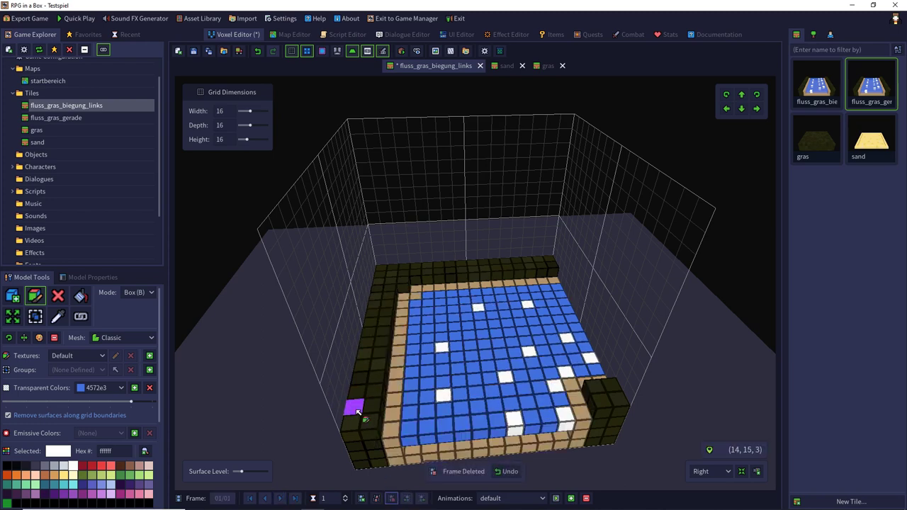
Duplicate frame 1 and, in frame 2, paint white voxels directly beside five of the existing foam voxels to shift them along
click(377, 498)
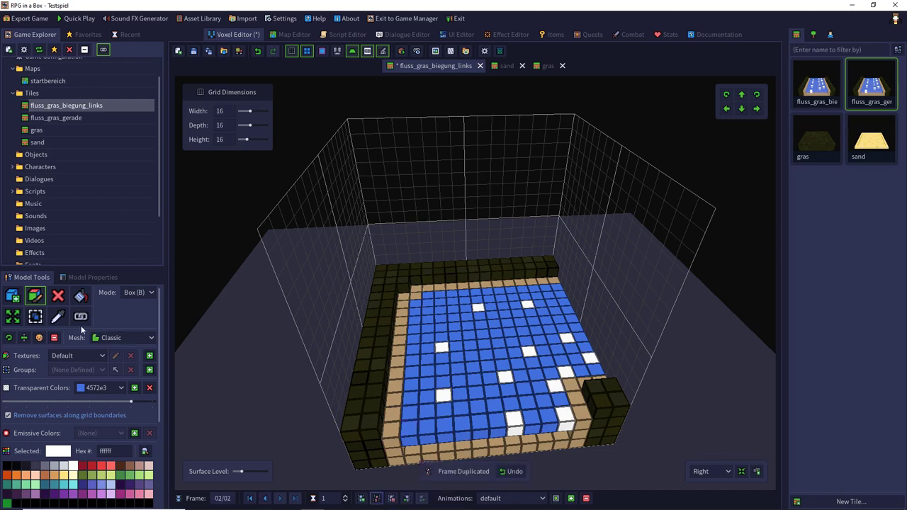
click(59, 317)
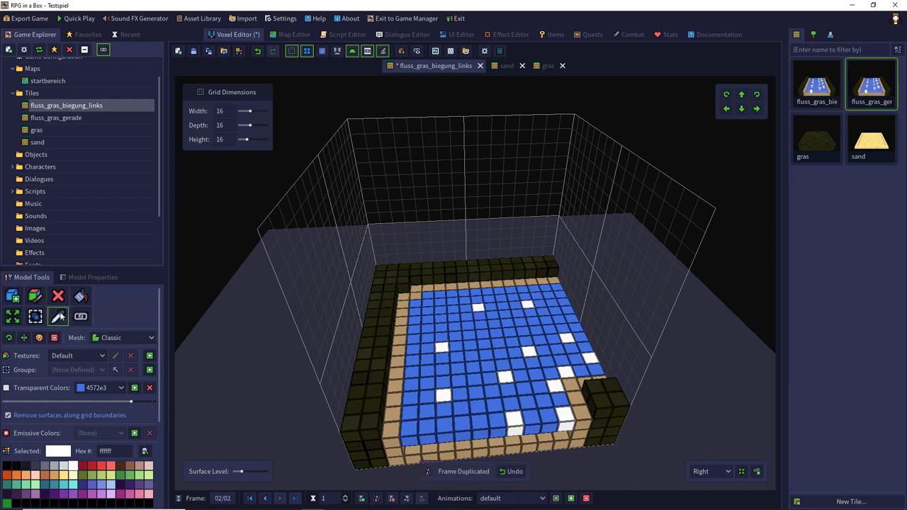
click(34, 295)
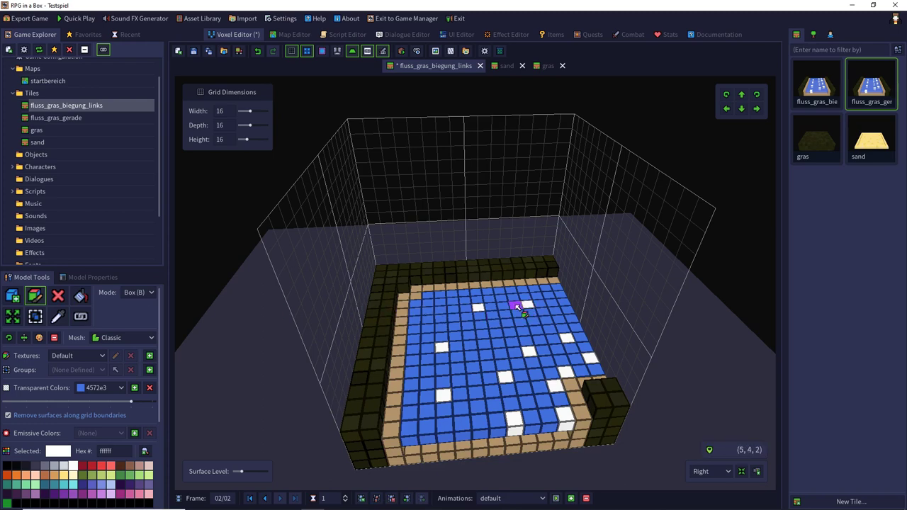
click(516, 306)
click(460, 329)
click(454, 364)
click(449, 414)
click(507, 413)
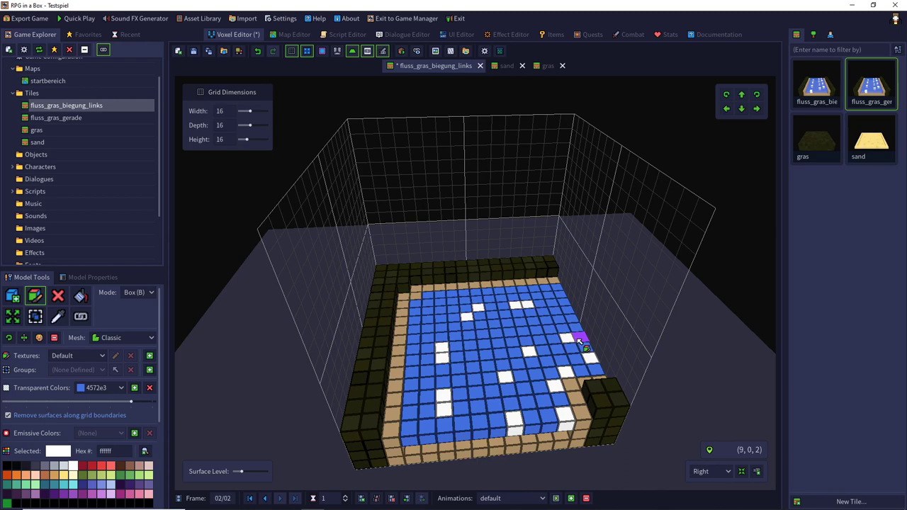
click(580, 341)
Pick the water color 4572e3 and paint over the old foam voxel beside the newly painted one at the river's open edge
click(63, 299)
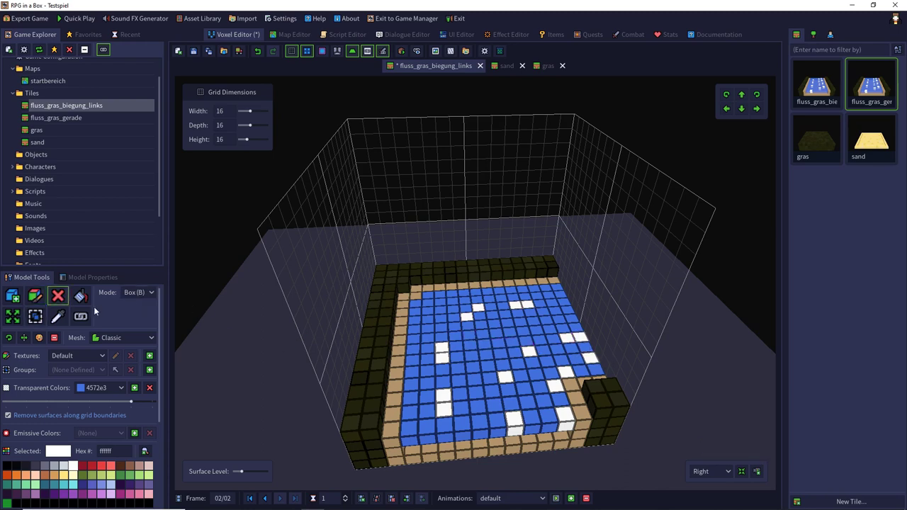
click(60, 317)
click(486, 347)
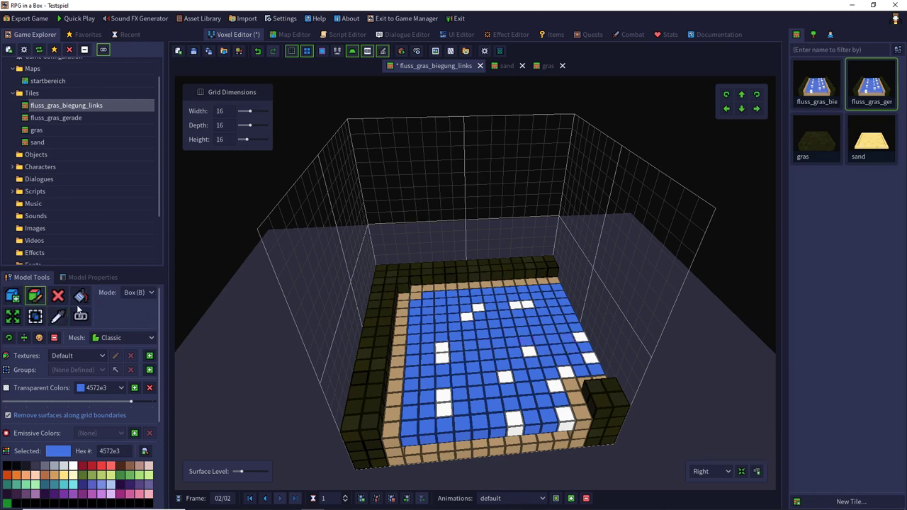
Pick white ffffff, switch to adding voxels and duplicate frame 2
click(57, 316)
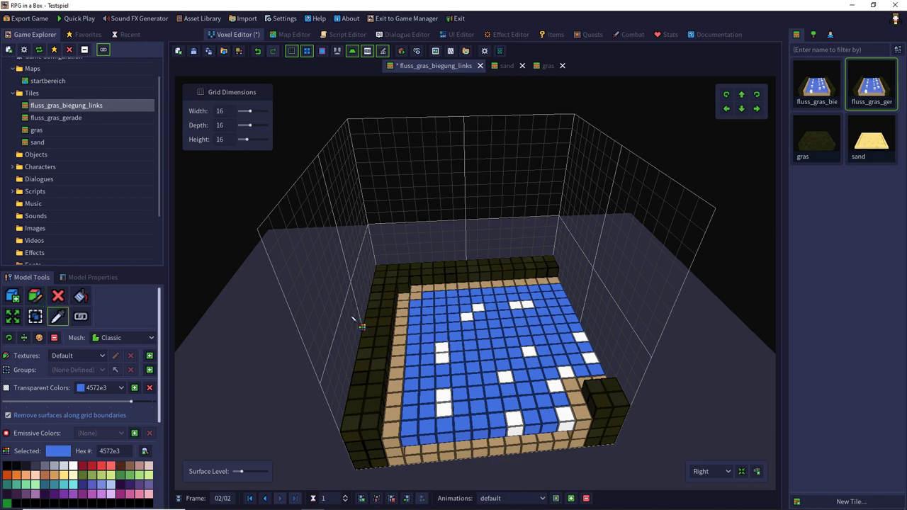
click(530, 351)
click(20, 296)
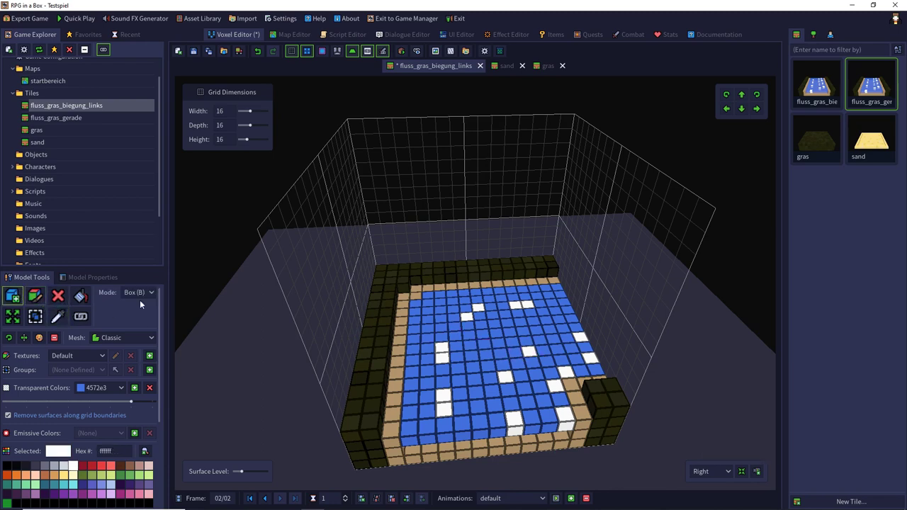
click(509, 390)
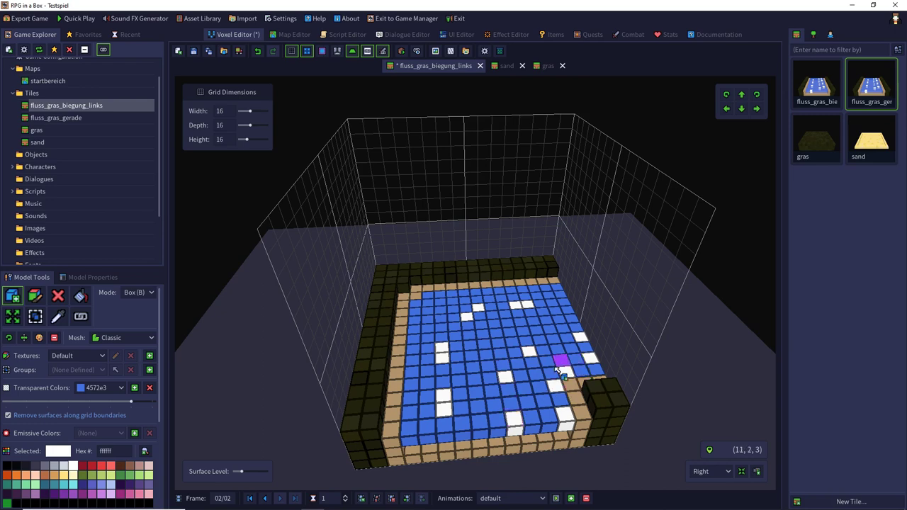
click(378, 498)
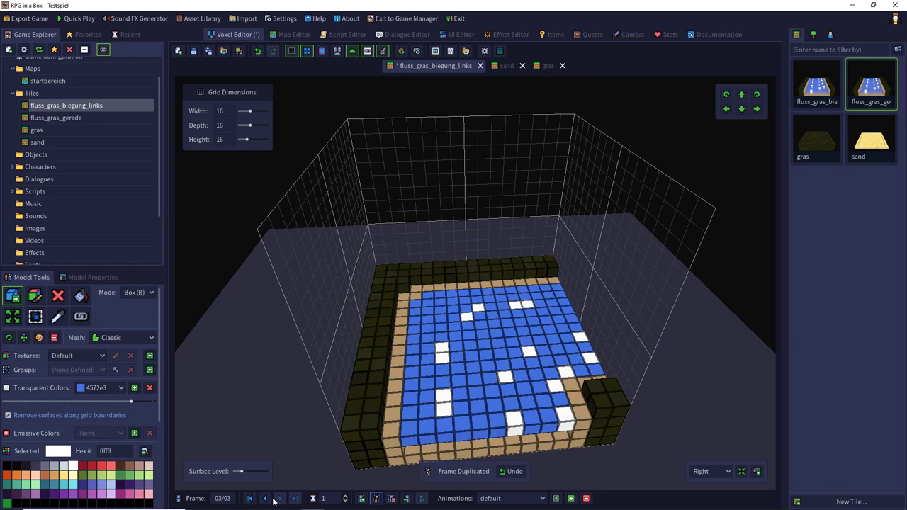
In frame 2, paint over the four remaining old foam voxels next to the shifted ones with the water color 4572e3
click(58, 316)
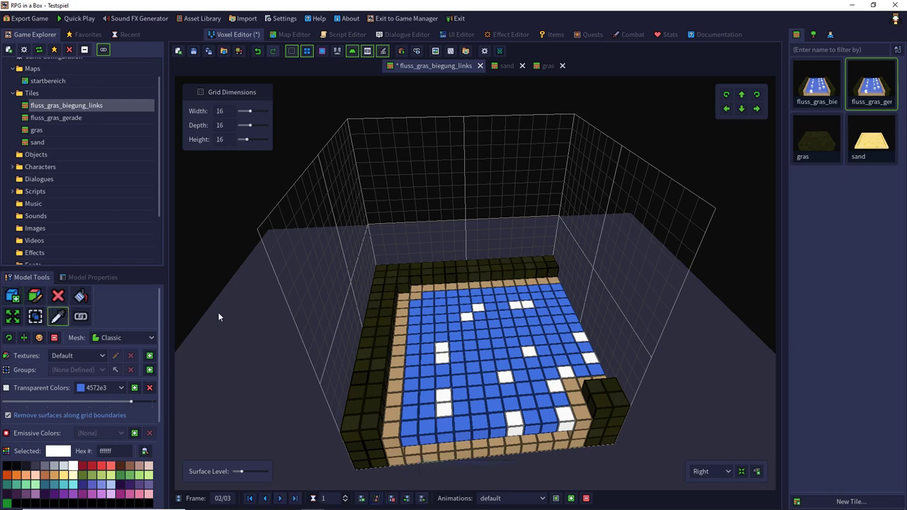
click(476, 329)
click(34, 297)
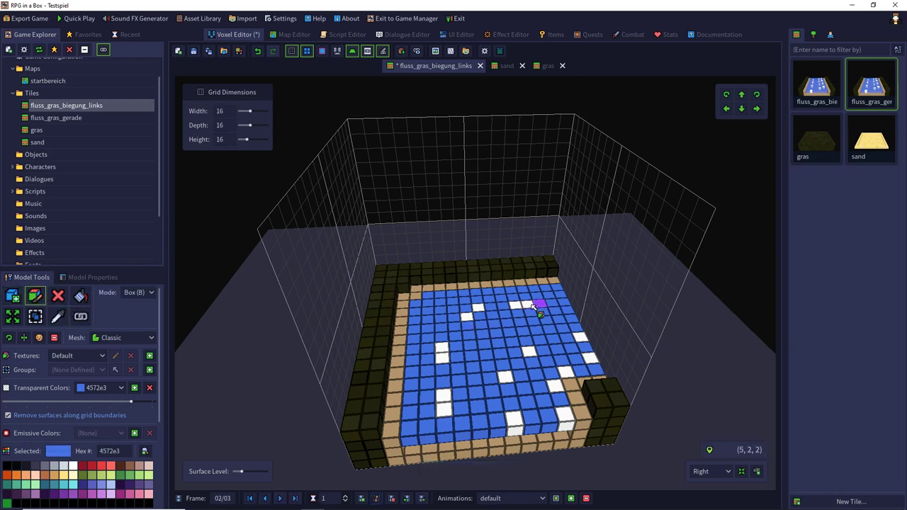
click(479, 308)
click(441, 347)
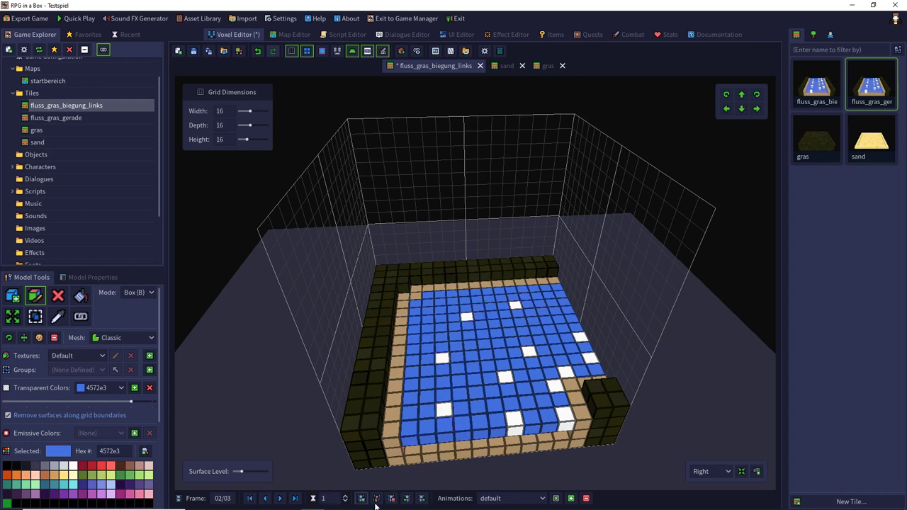
Delete the outdated frame 3 and duplicate the corrected frame 2 in its place
click(282, 500)
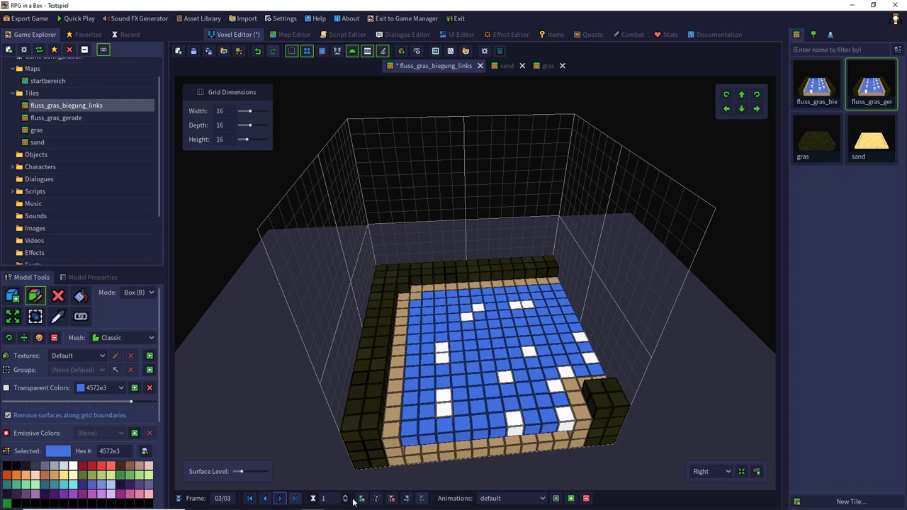
click(393, 500)
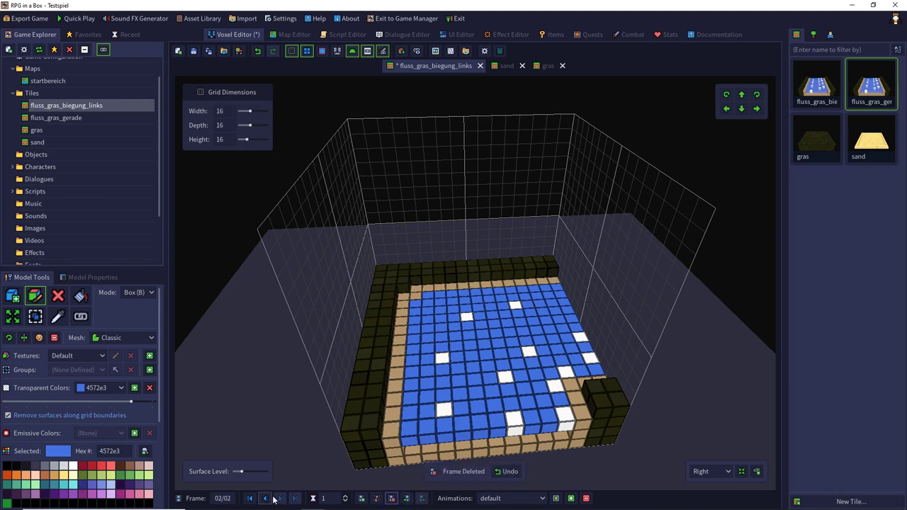
click(376, 499)
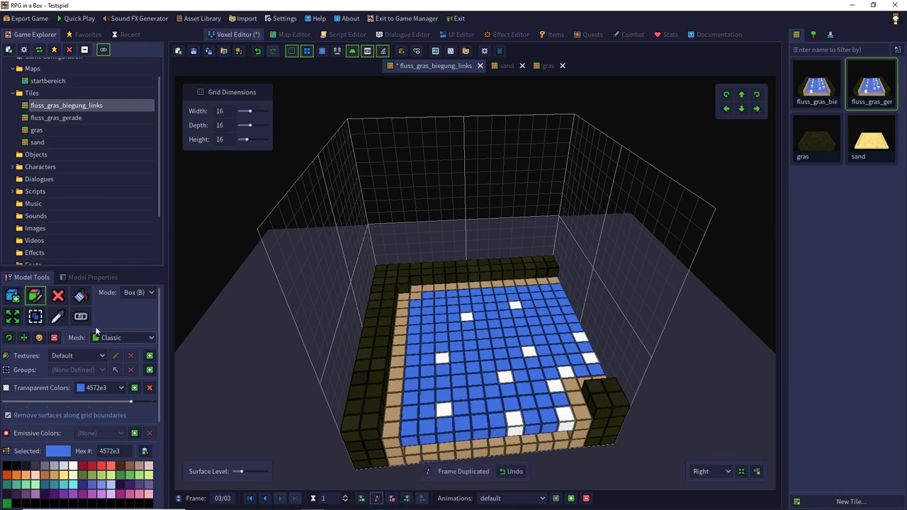
In frame 3, pick white ffffff and paint a new foam voxel beside each of the four shifted ones near the grass banks
click(60, 317)
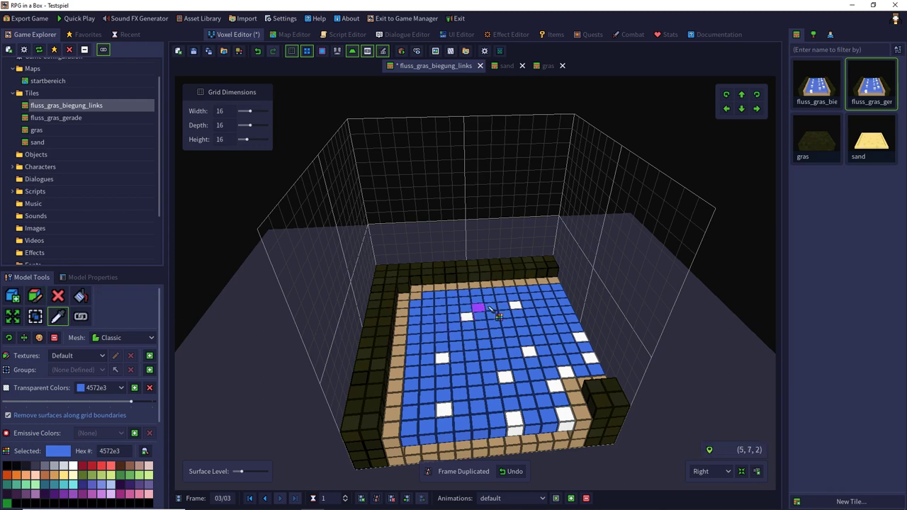
click(516, 306)
click(35, 295)
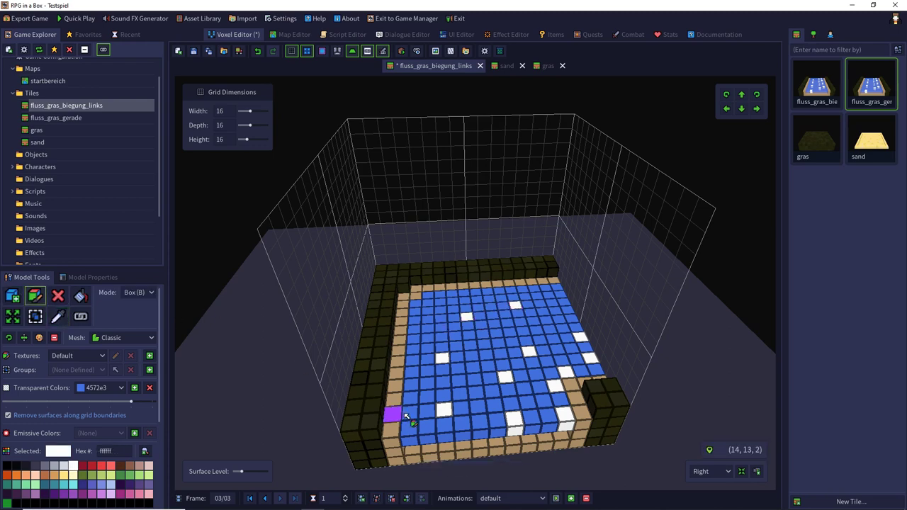
click(444, 424)
click(440, 375)
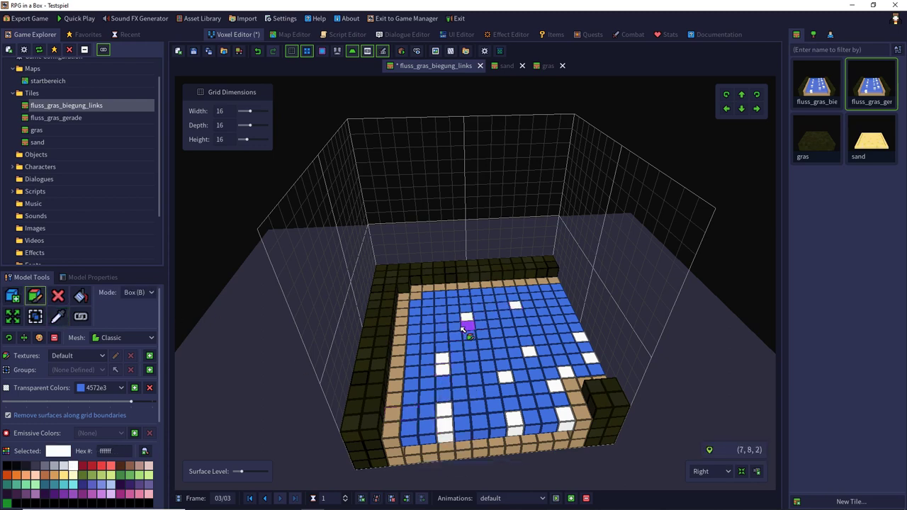
click(502, 306)
Pick the water color 4572e3 and paint over the four previous foam voxels next to the new ones in frame 3
click(56, 316)
click(430, 328)
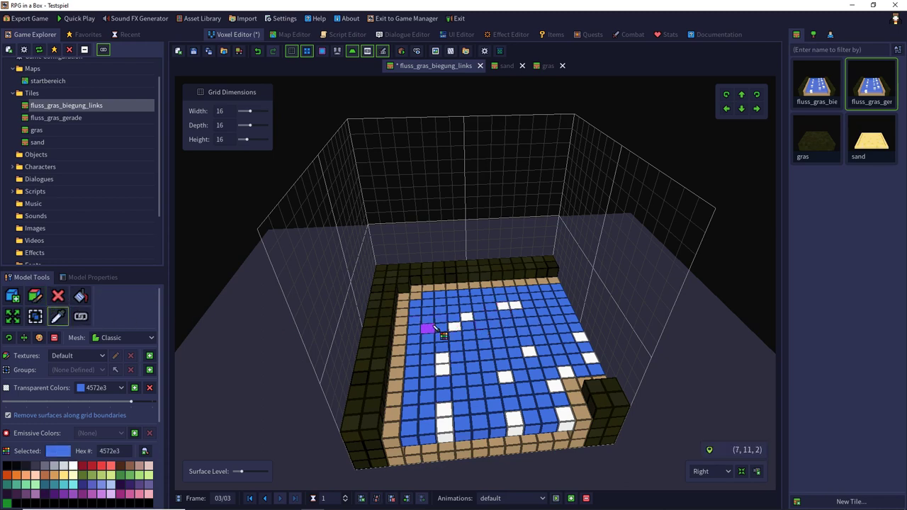
click(35, 296)
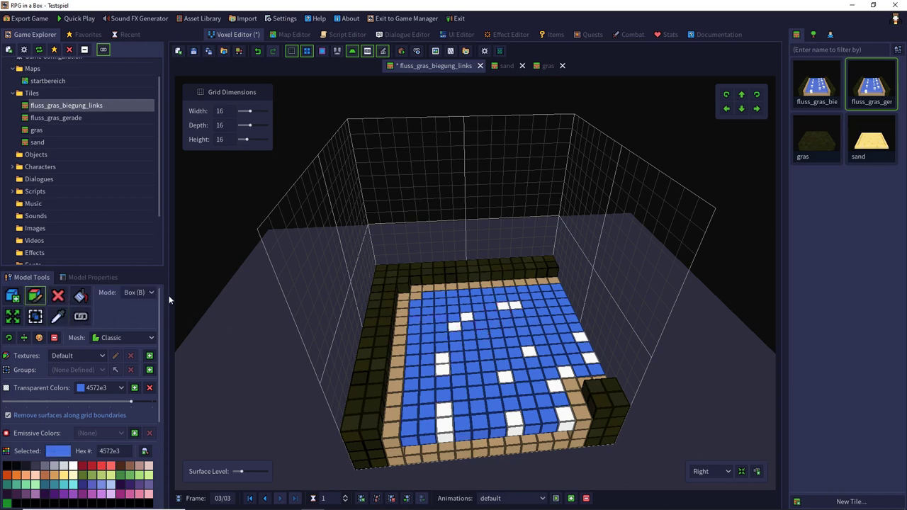
click(466, 317)
click(444, 411)
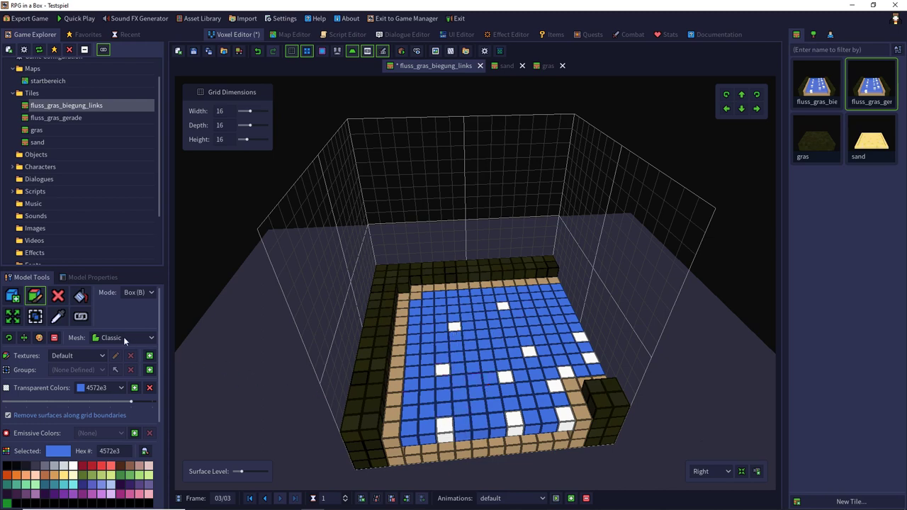
In frame 3, pick white ffffff and paint a new foam voxel beside each of the three foam spots in the middle and outer stream
click(61, 316)
click(579, 337)
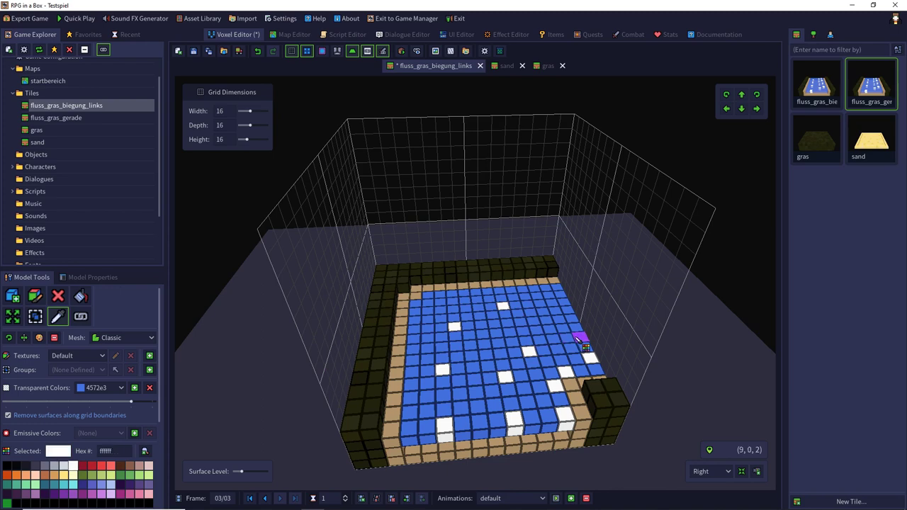
click(13, 298)
click(35, 296)
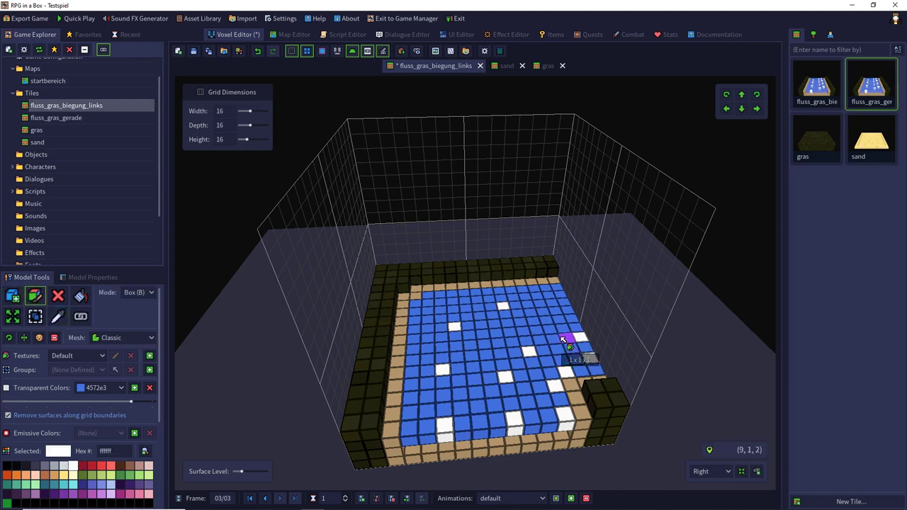
click(566, 338)
click(520, 373)
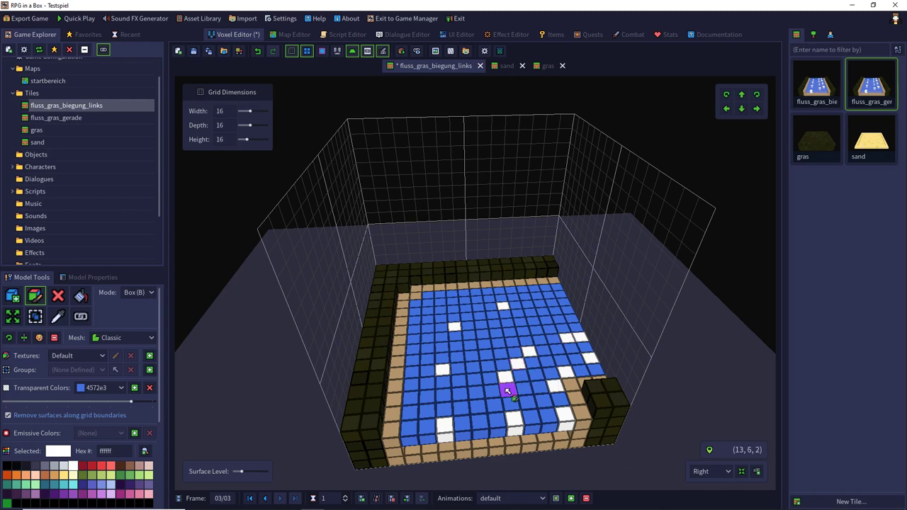
click(508, 390)
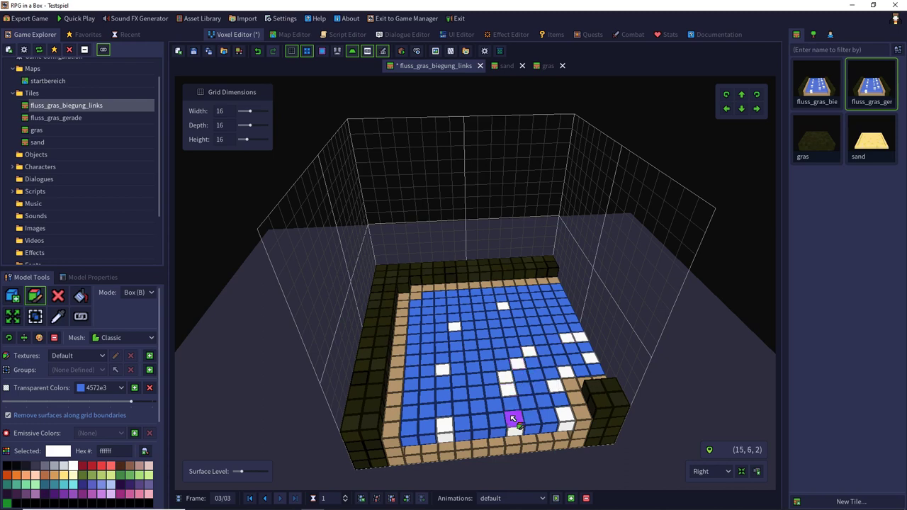
Pick the water color 4572e3 and paint over the three previous foam spots next to the new ones in frame 3
click(58, 316)
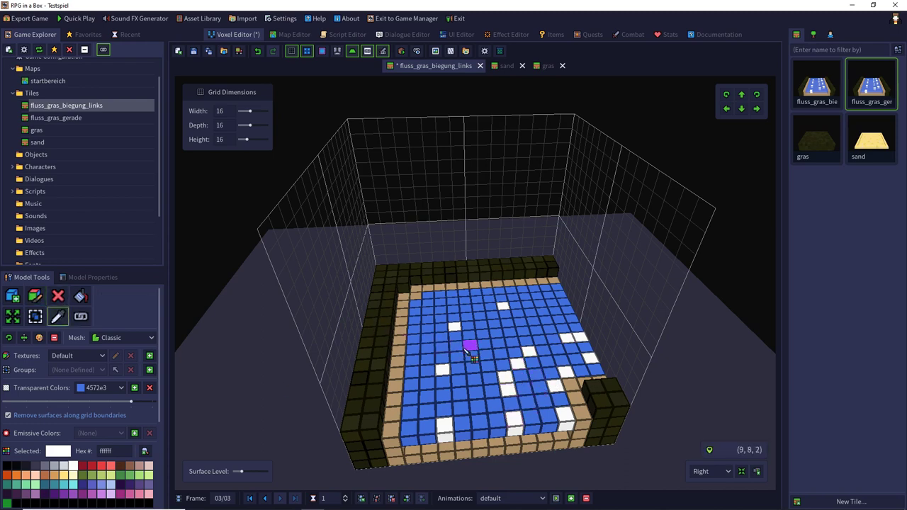
click(469, 349)
click(43, 298)
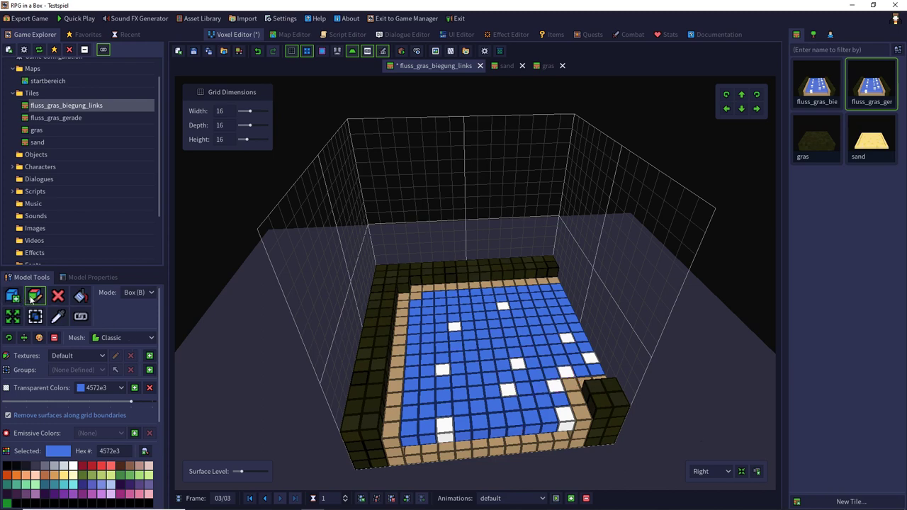
Pick white ffffff again and paint shifted foam voxels beside the existing foam around the inner sand corner in frame 3
click(58, 317)
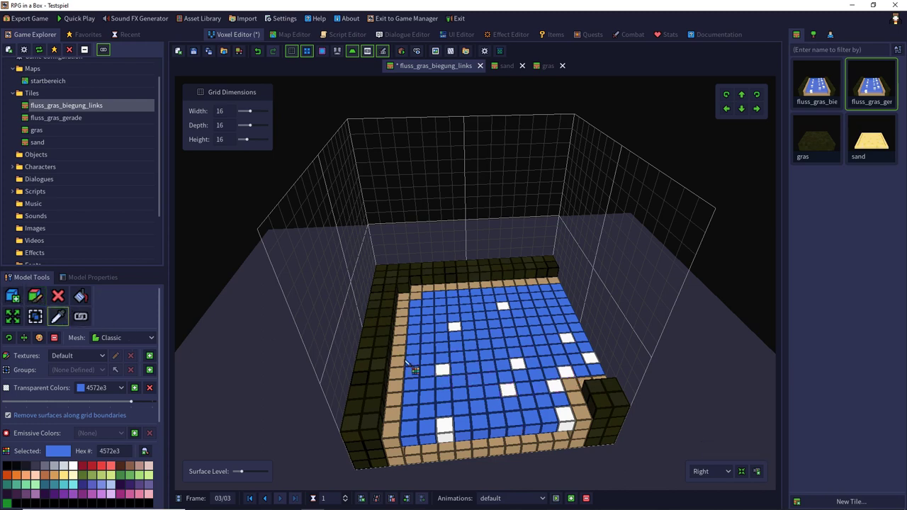
click(588, 360)
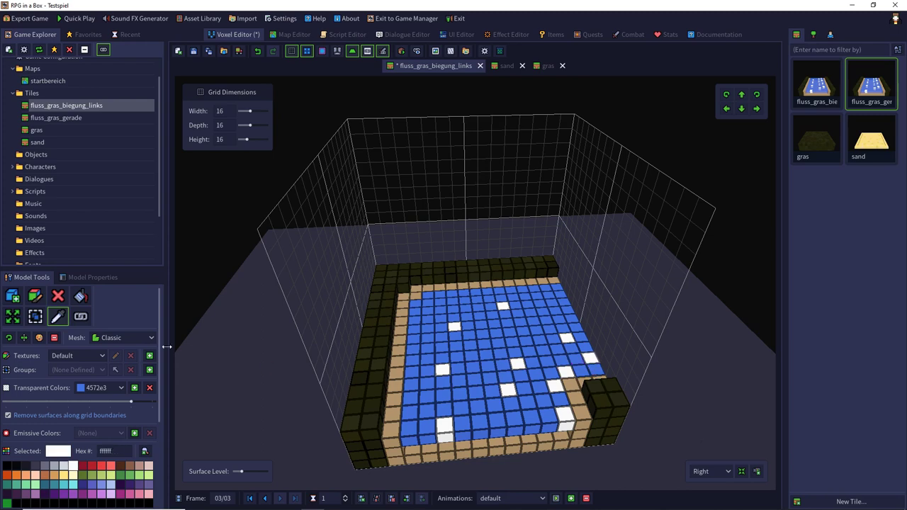
click(34, 295)
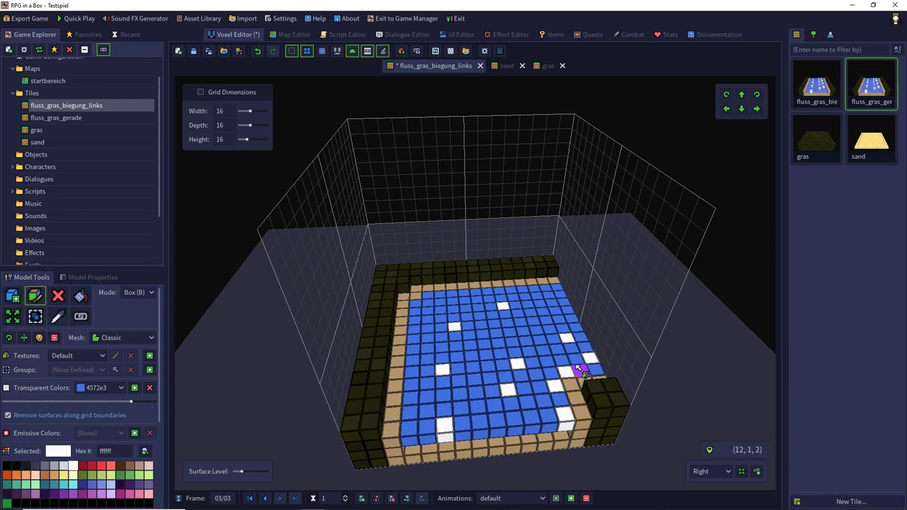
mouse_move(571, 367)
mouse_down()
mouse_move(557, 380)
mouse_move(559, 405)
mouse_up()
Pick the water color 4572e3 and paint over the surplus foam voxels near the inner sand corner in frame 3
click(59, 298)
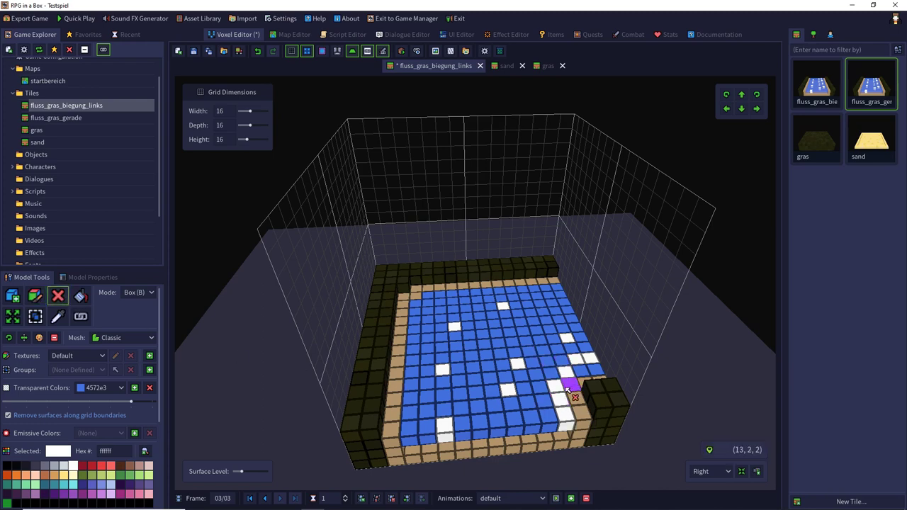
click(58, 317)
click(421, 334)
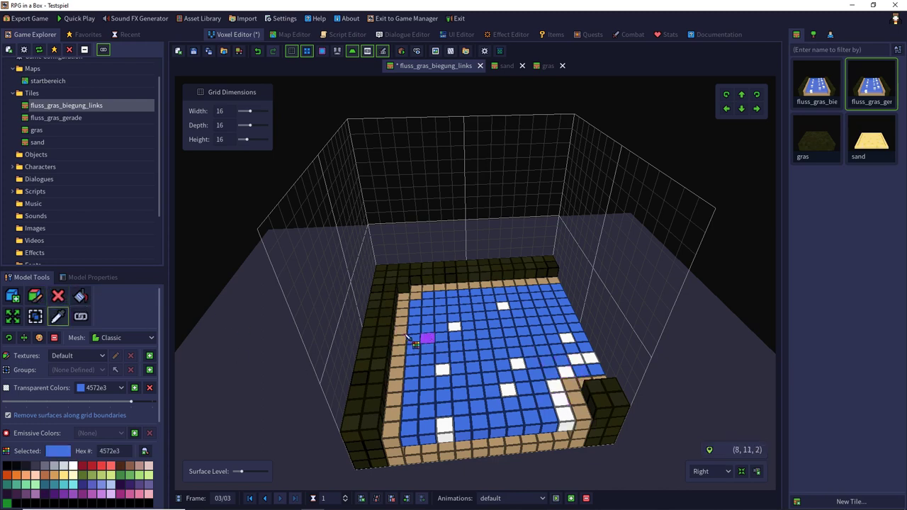
key(p)
click(590, 358)
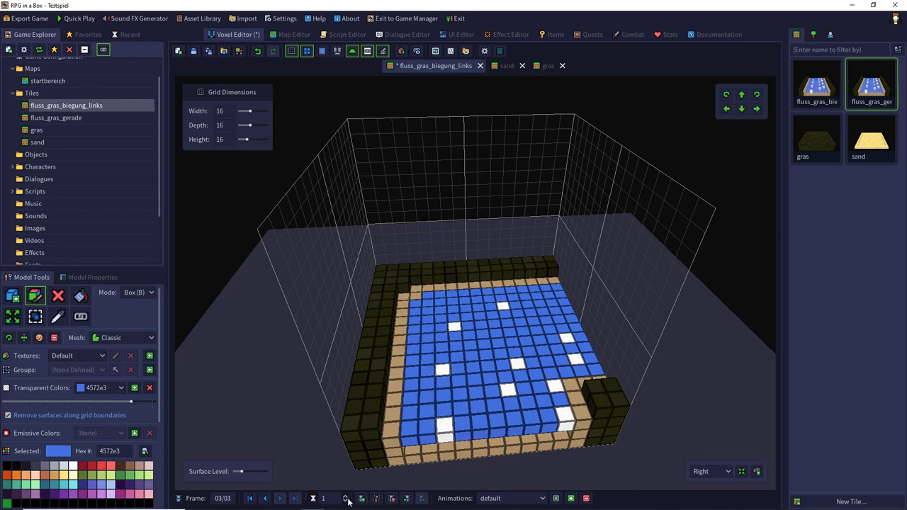
Duplicate frame 3 as frame 4 and paint new white ffffff foam voxels shifted one cell from the foam nearest the outer banks
click(376, 498)
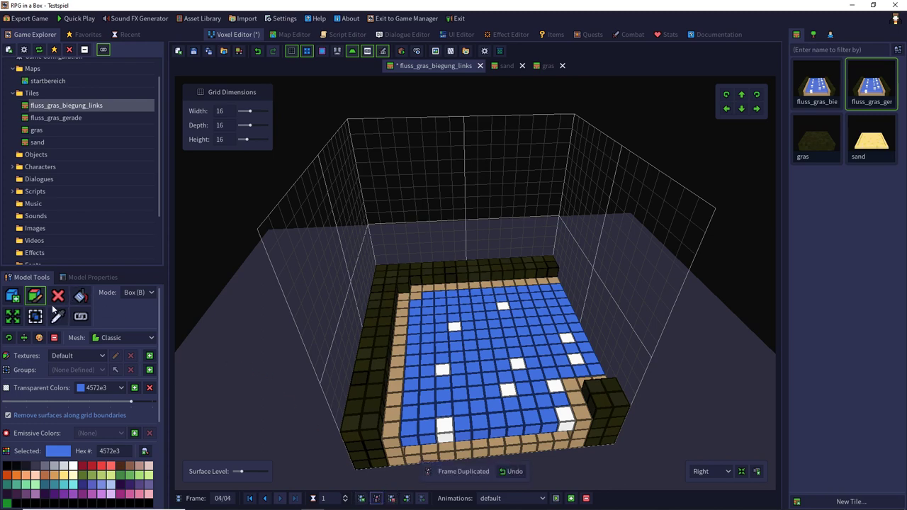
click(57, 316)
click(453, 326)
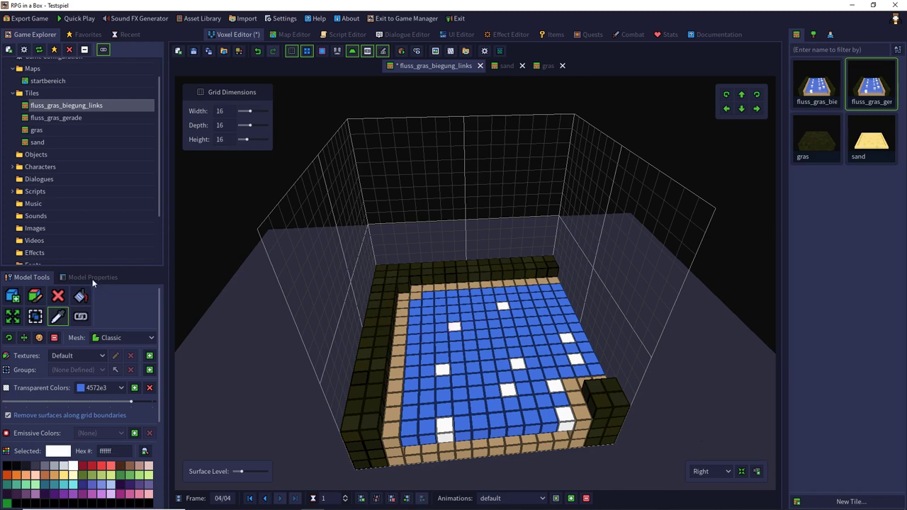
click(35, 296)
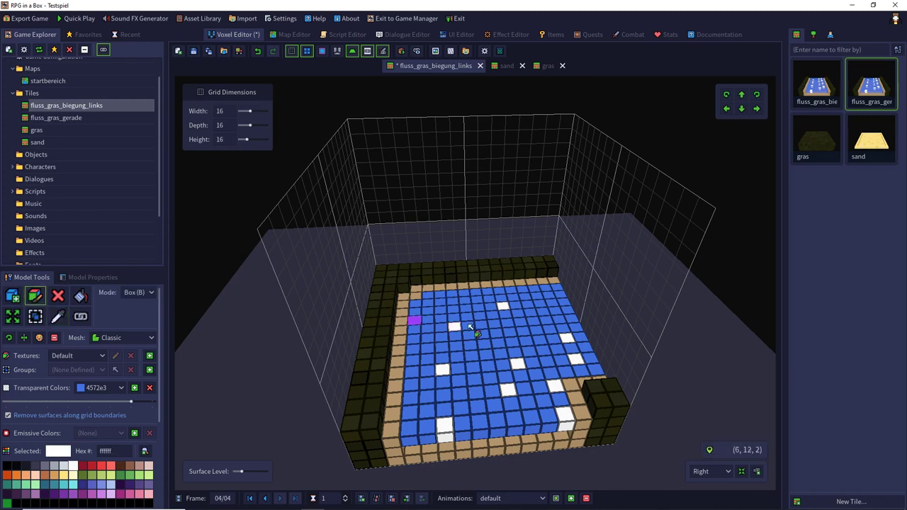
click(564, 306)
click(491, 313)
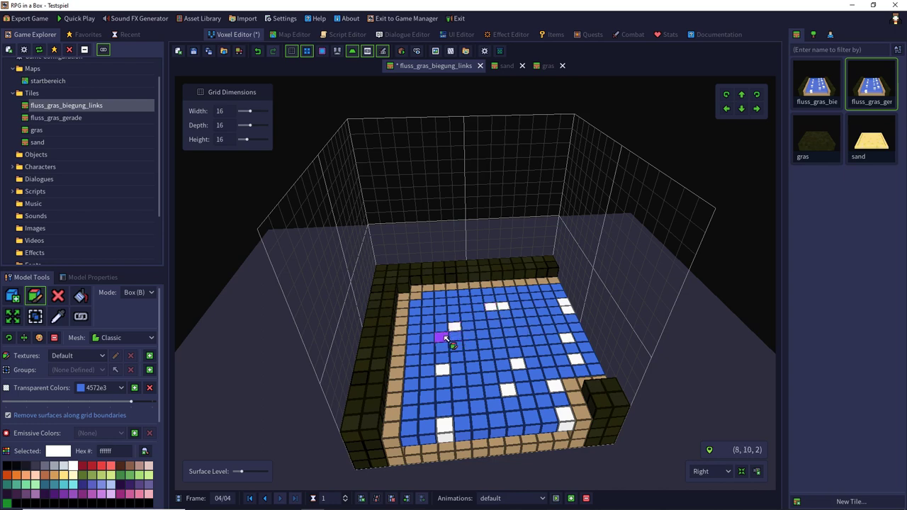
click(441, 335)
click(441, 390)
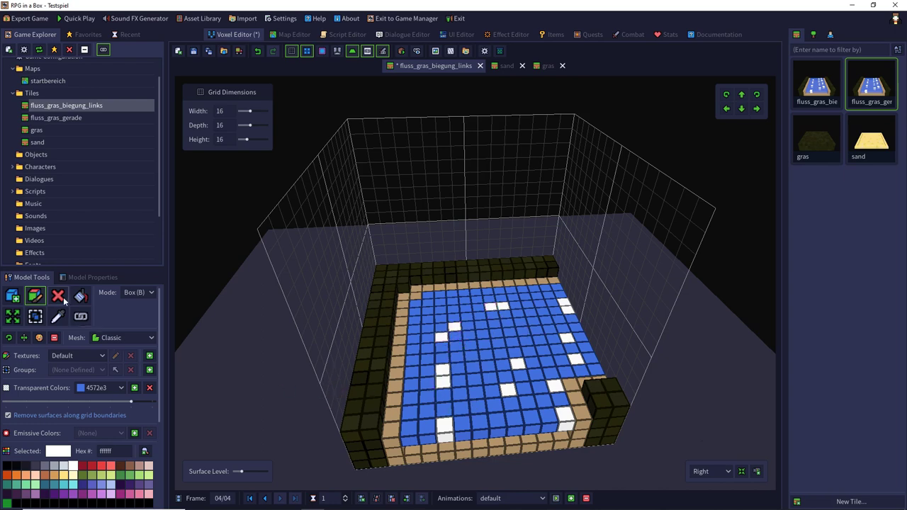
Pick the water color 4572e3, paint over the old foam voxels beside the new ones in frame 4, and compare the frames
key(i)
click(431, 335)
click(34, 296)
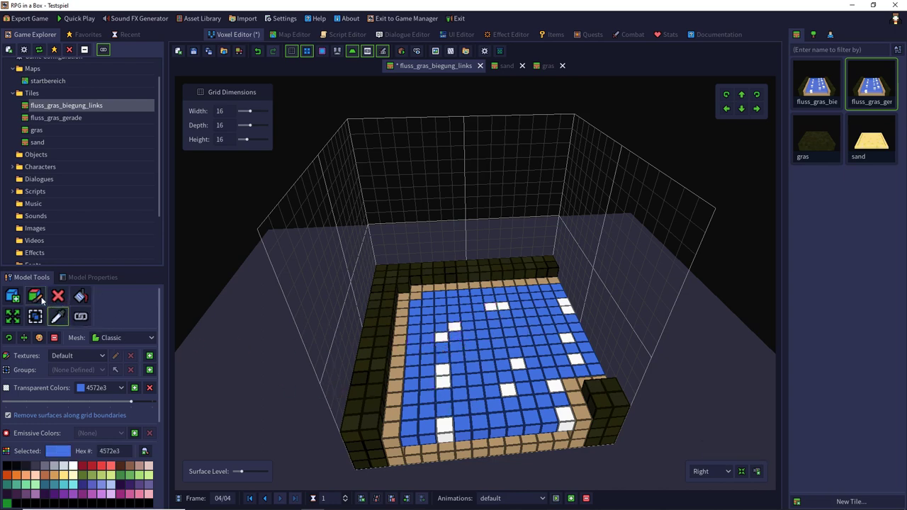
click(443, 428)
click(443, 371)
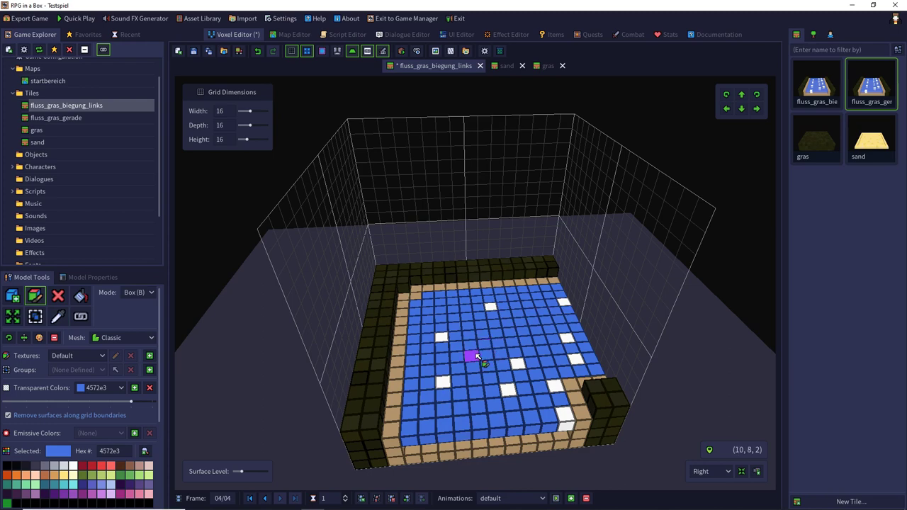
click(266, 498)
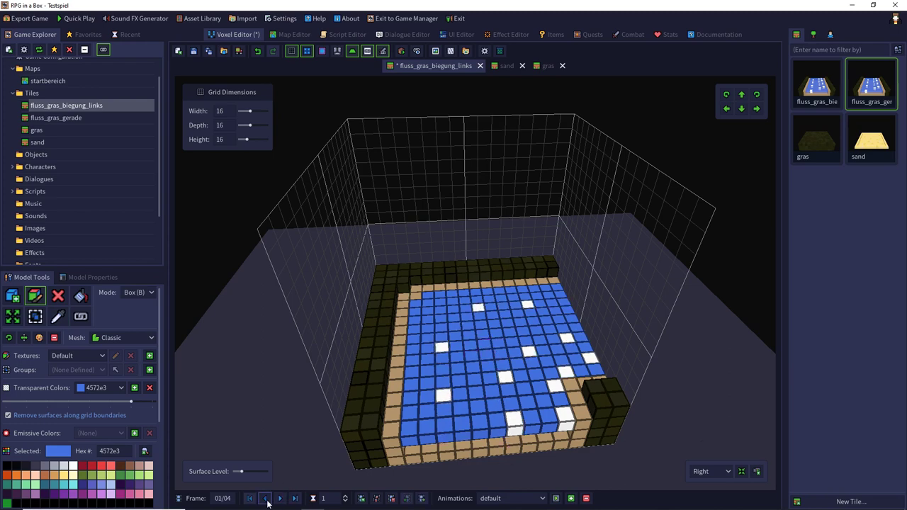
click(279, 498)
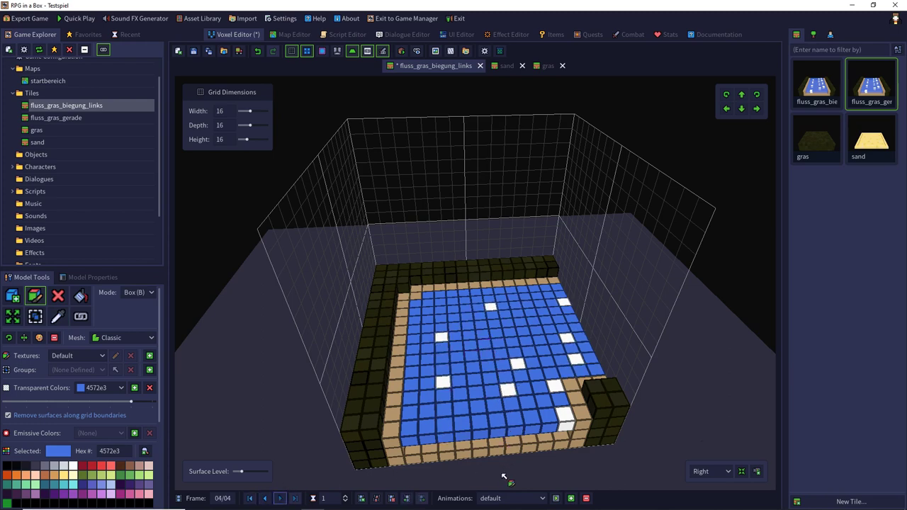
Replace the tile's default animation with a looping one over frames 1 to 4 at 8 frames/sec and play it back
click(555, 498)
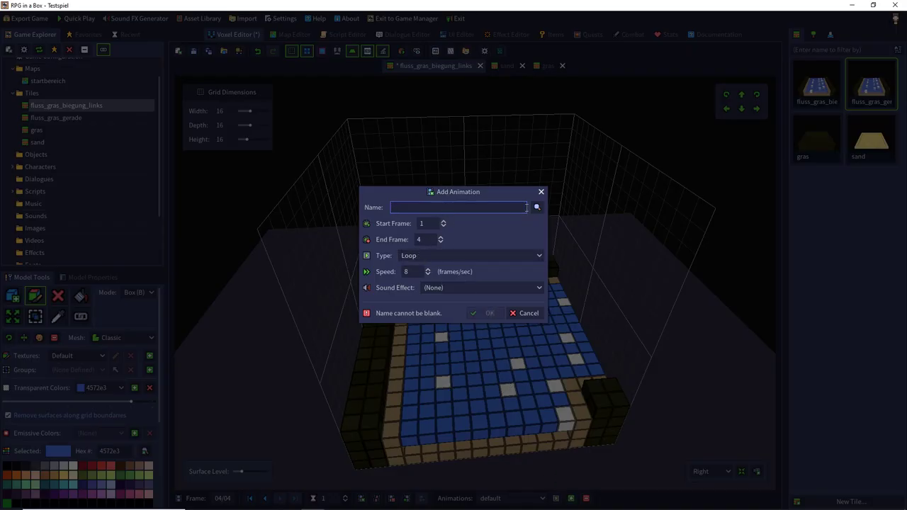
click(537, 207)
click(439, 219)
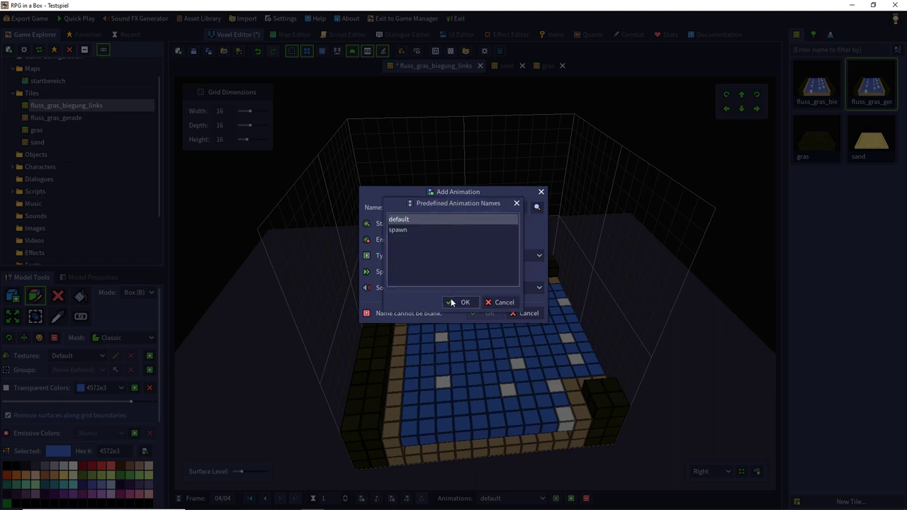
click(457, 302)
click(487, 313)
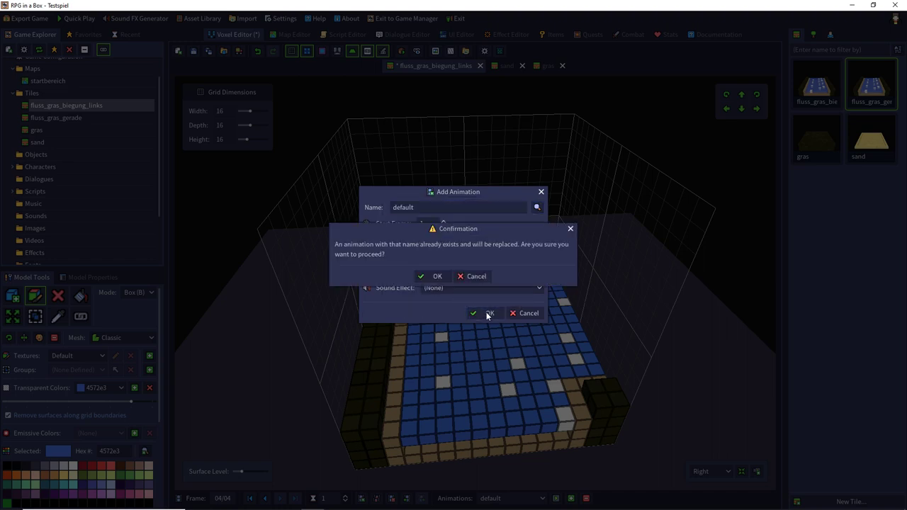
click(441, 277)
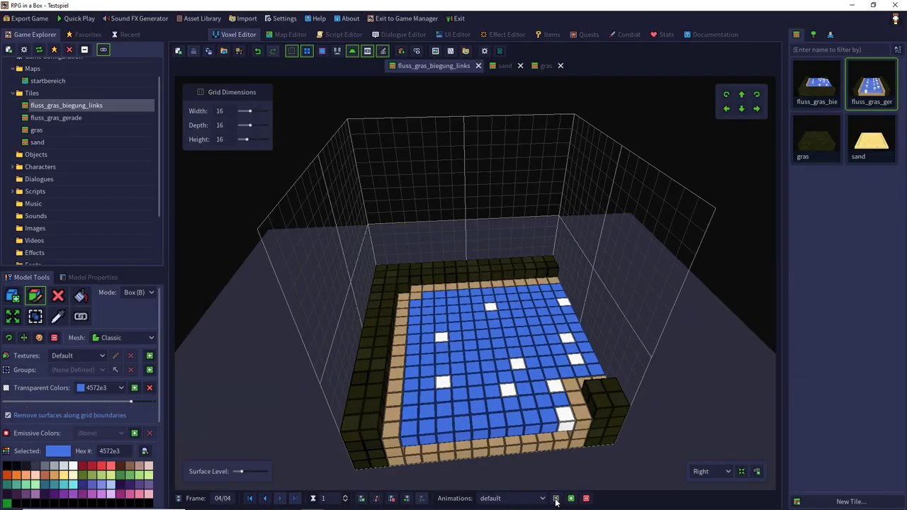
click(555, 499)
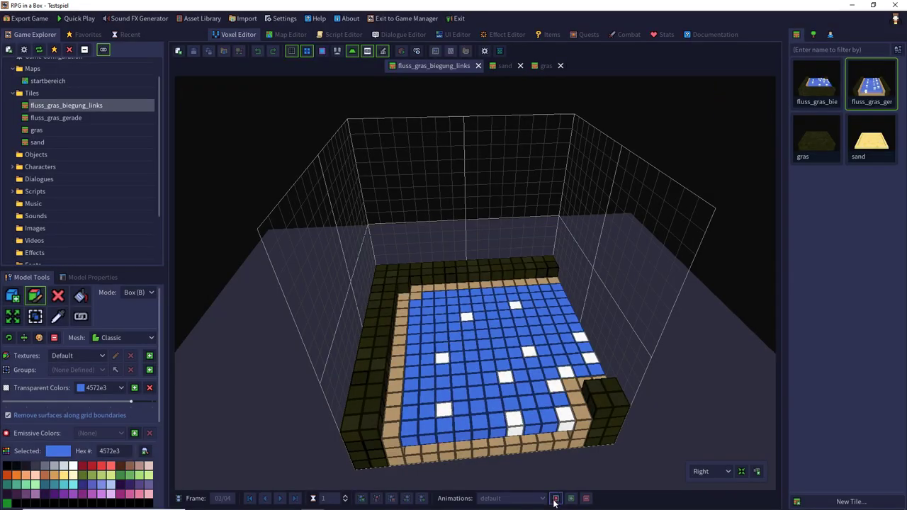
click(555, 499)
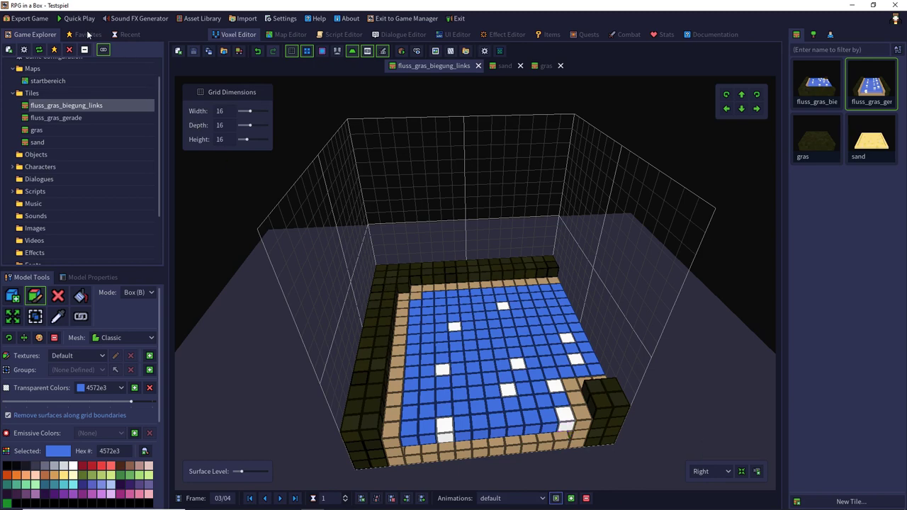
In the startbereich map, place the fluss_gras_biegung_links tile over the straight river at (-2, 3, 0)
click(287, 34)
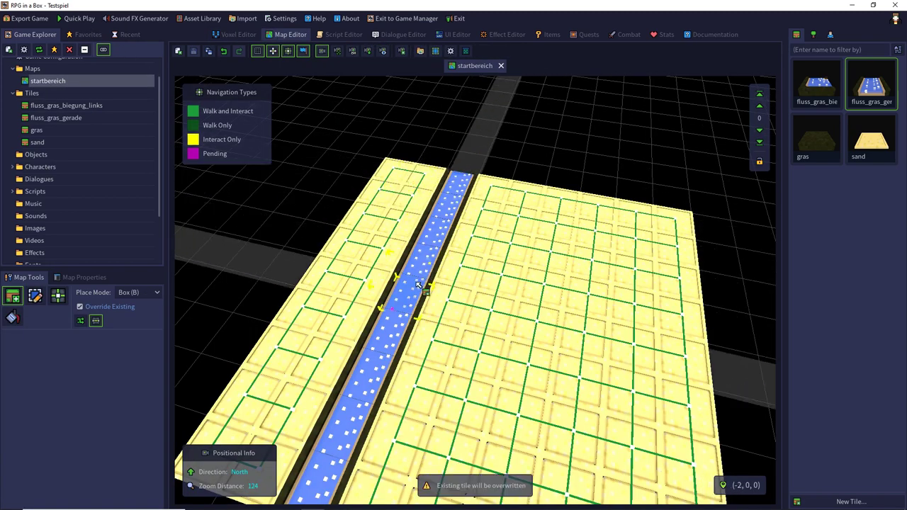
click(819, 87)
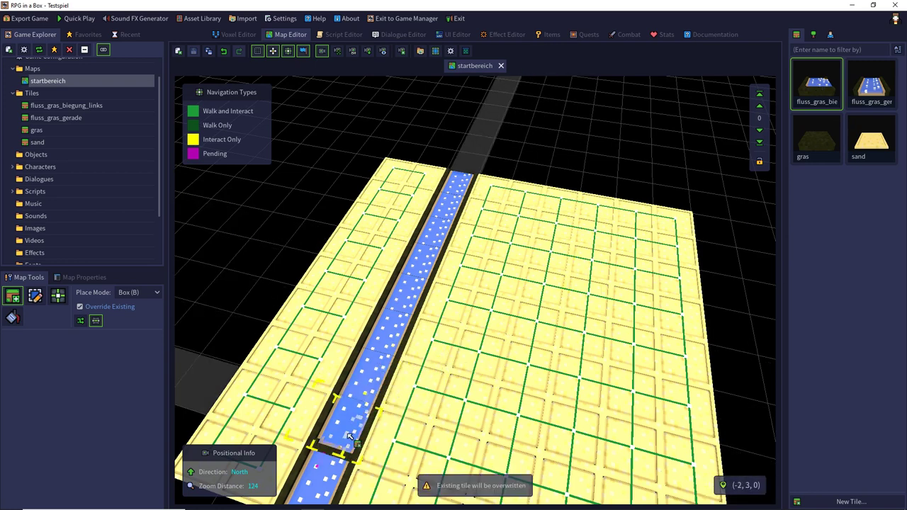
click(349, 436)
Continue the river from the bend's side opening with a row of rotated fluss_gras_gerade tiles from (-1, 3, 0) to the map edge
click(871, 84)
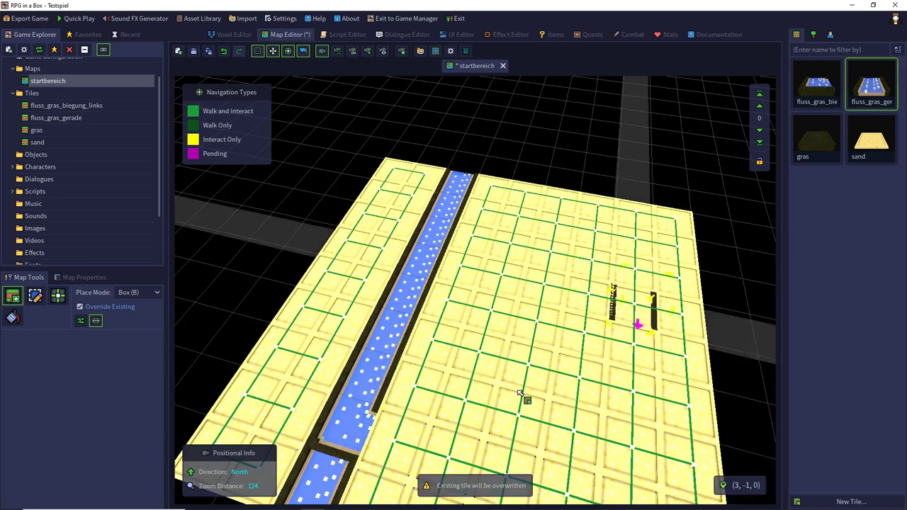
click(427, 446)
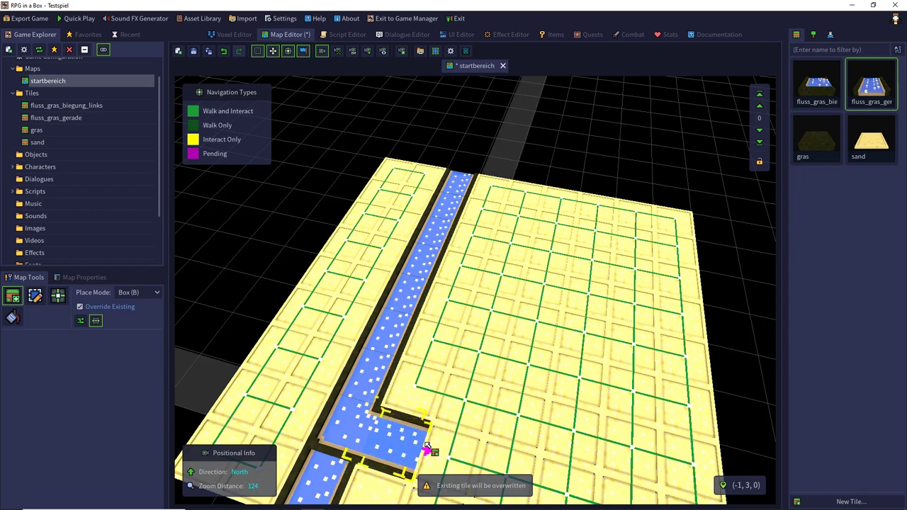
click(480, 468)
right_drag(481, 470, 676, 352)
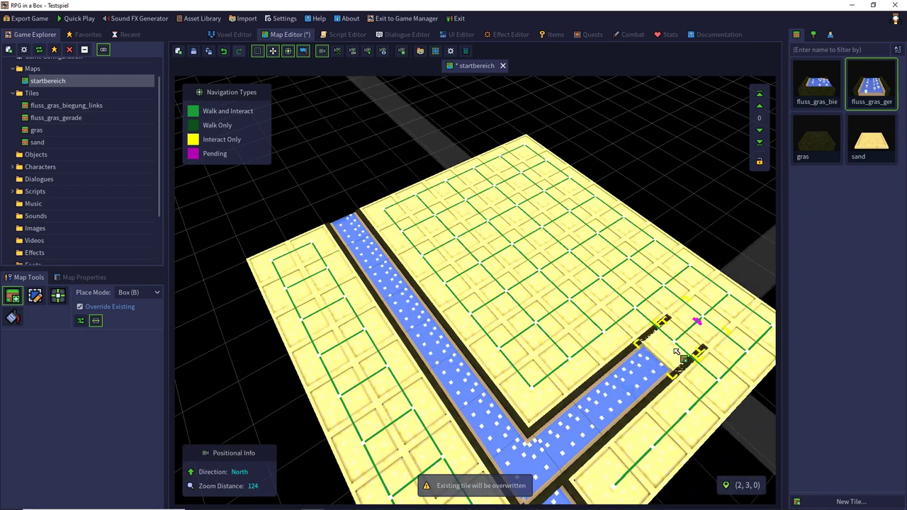
drag(676, 352, 751, 266)
Replace the leftover straight river tiles beyond the bend with sand in Single place mode and save the startbereich map
click(871, 138)
key(s)
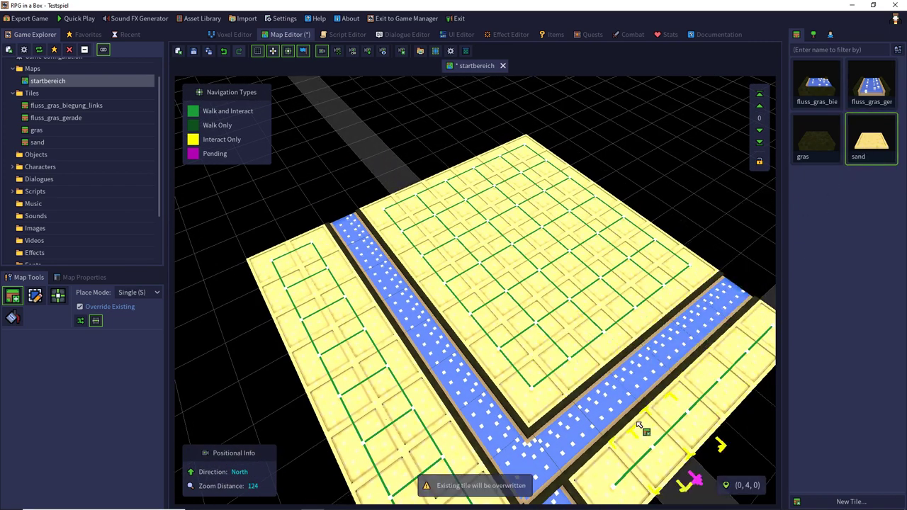
right_drag(583, 430, 583, 486)
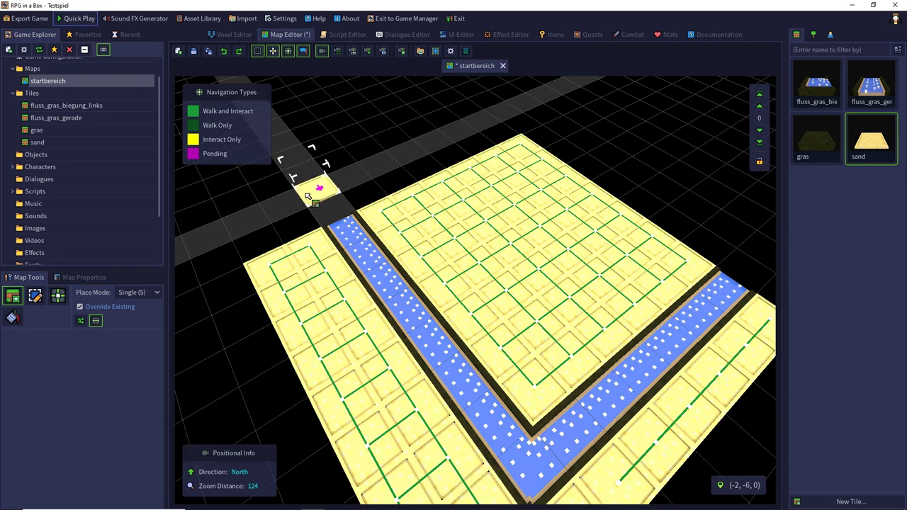
click(205, 56)
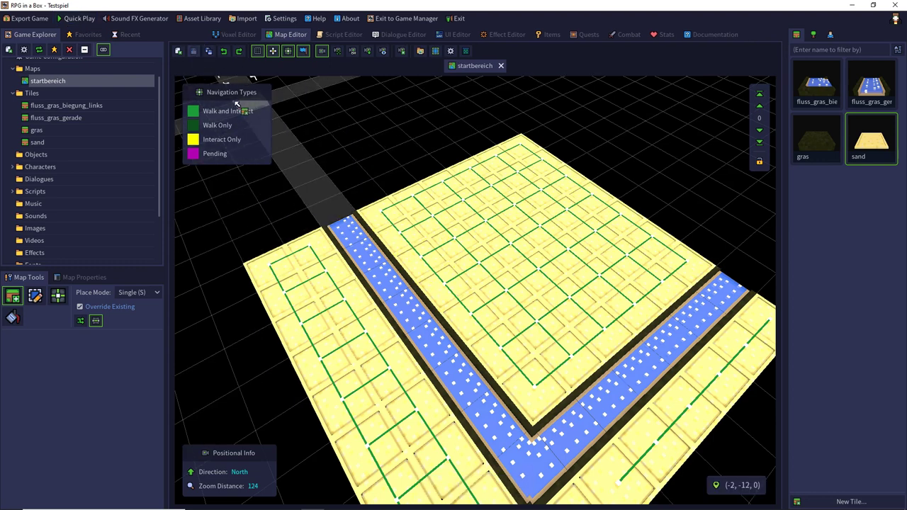
Play-test the game with a new game, walk the character around the sand beside the river, and quit back to the editor
key(F5)
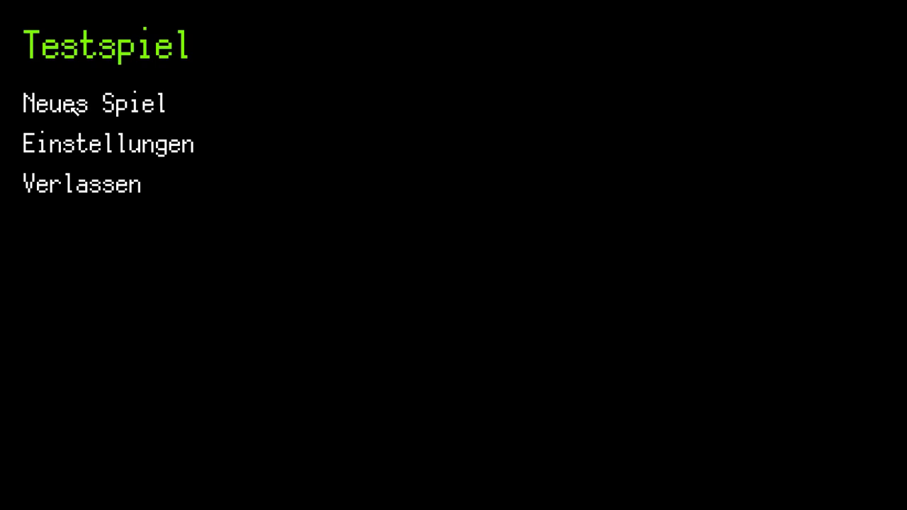
click(72, 106)
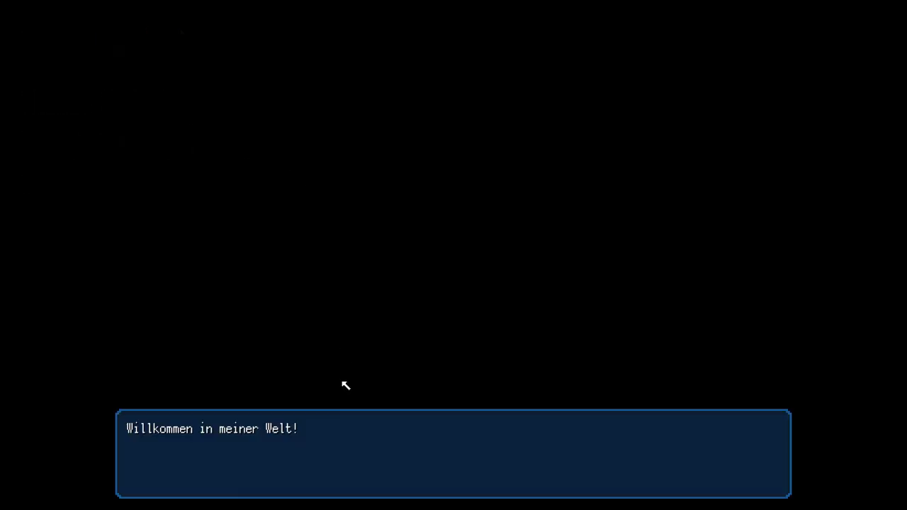
click(337, 448)
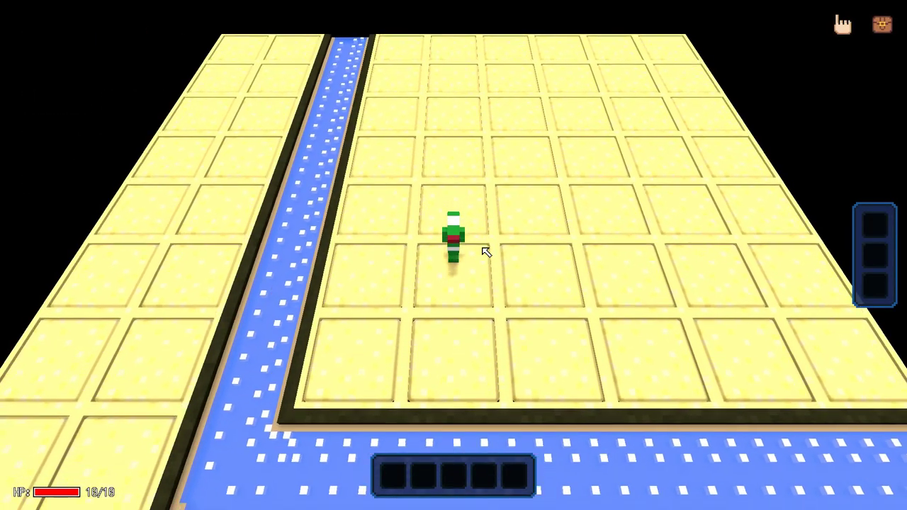
key(Down)
key(Right)
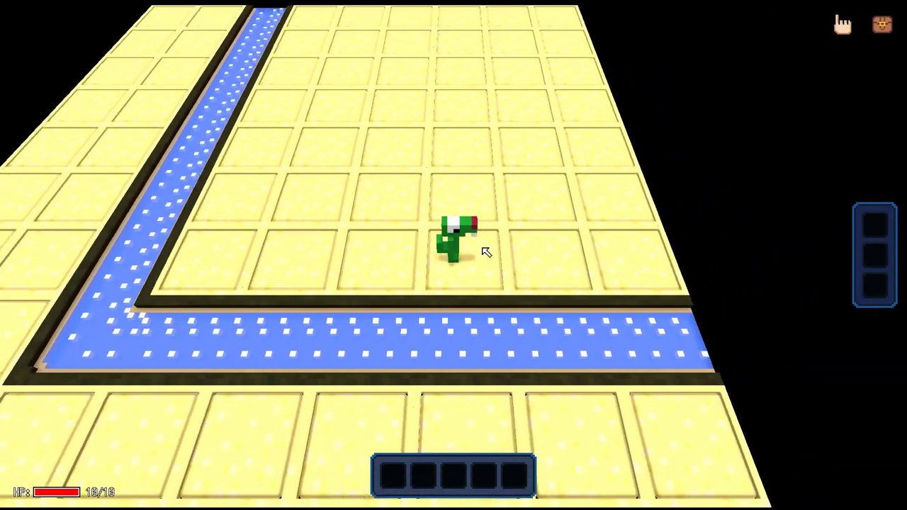
key(Left)
key(Up)
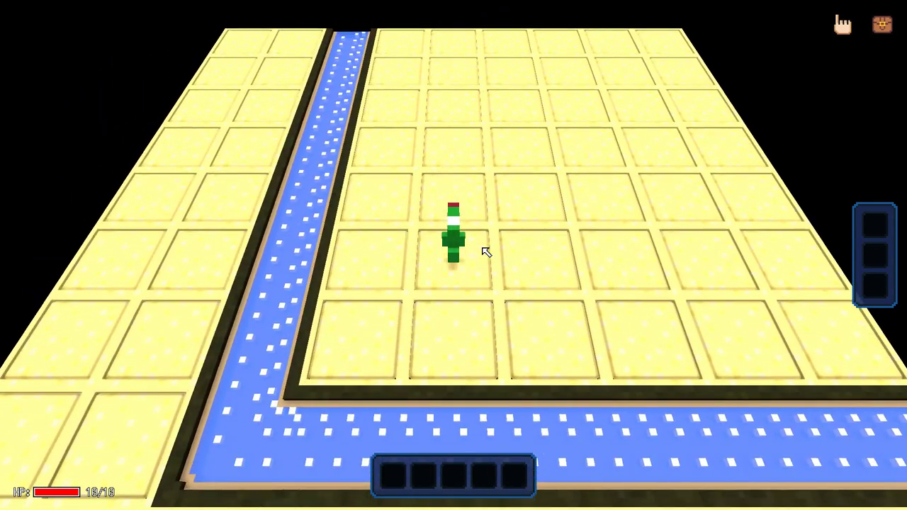
key(Escape)
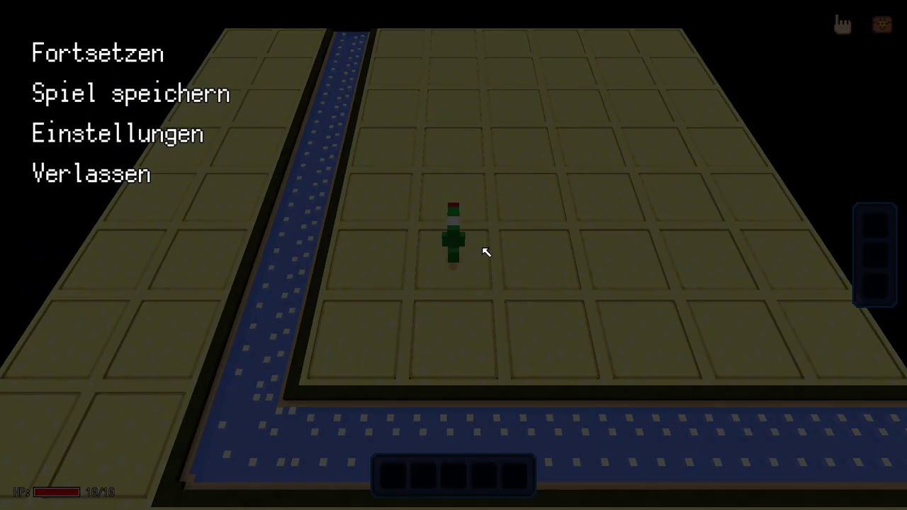
click(160, 195)
click(380, 276)
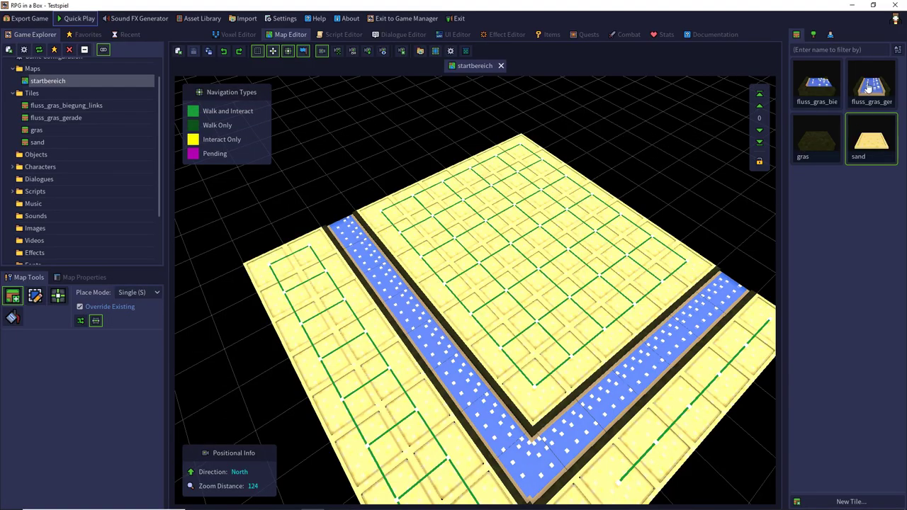
Open the fluss_gras_gerade tile and save a copy of it as a tile named fluss_gras_bruecke
double_click(869, 85)
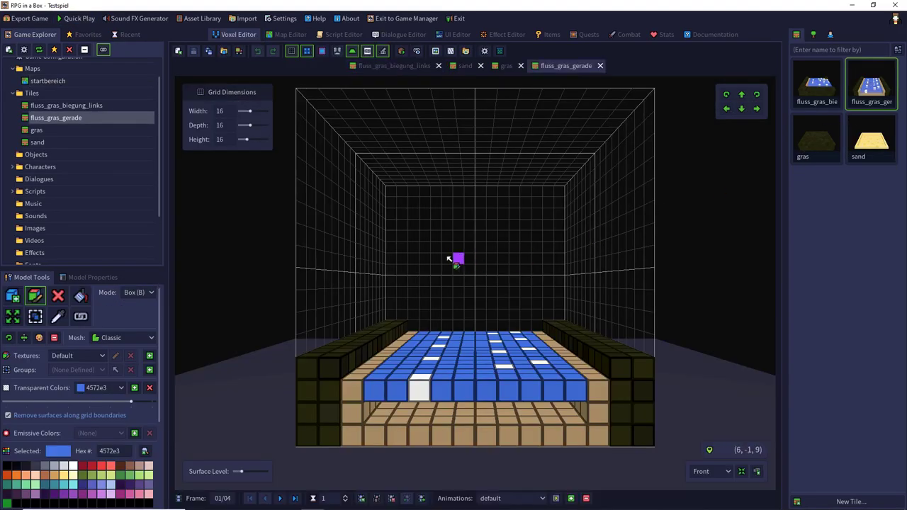
right_drag(458, 257, 445, 309)
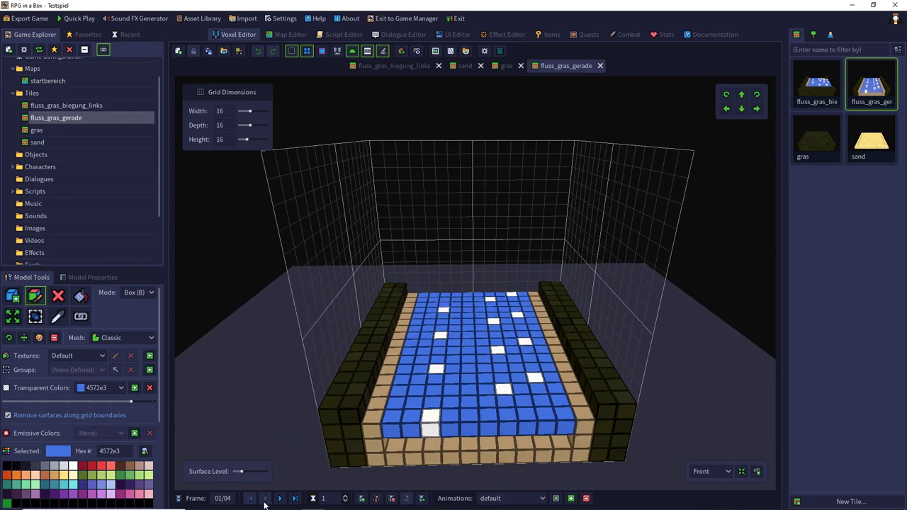
click(208, 51)
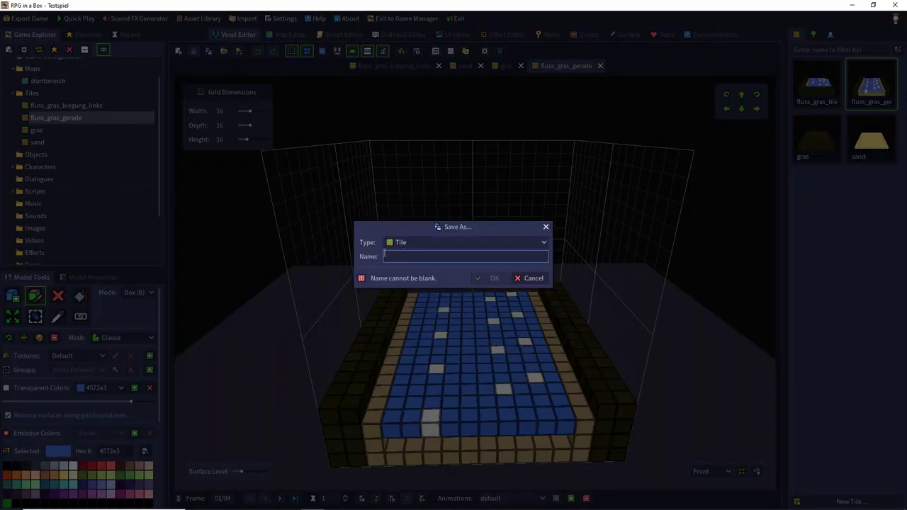
text(fluss_gras_bruecke)
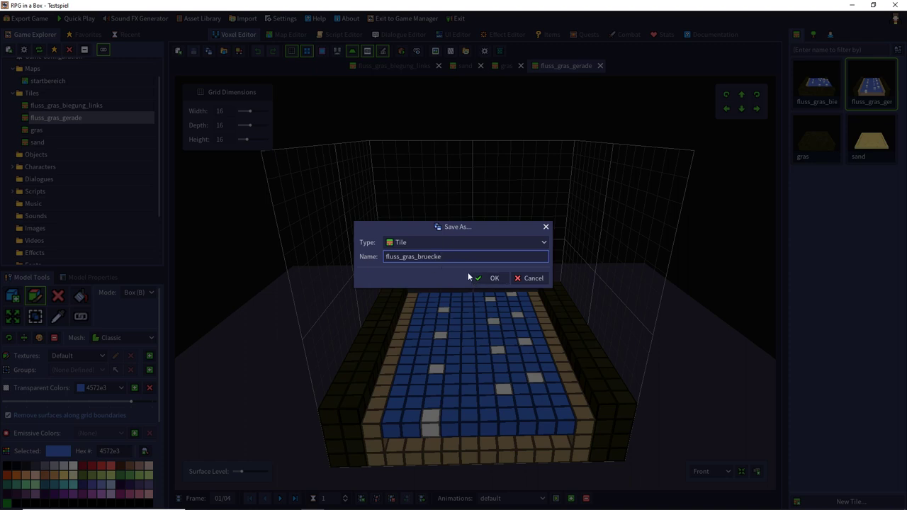
click(488, 279)
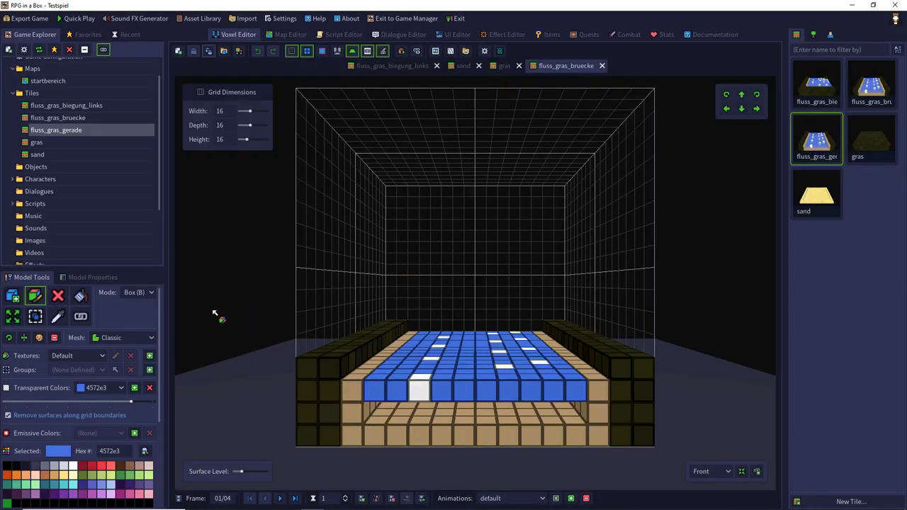
Add a row of voxels along the inner edge of one riverbank and recolour it grey (a1a5b3)
click(20, 298)
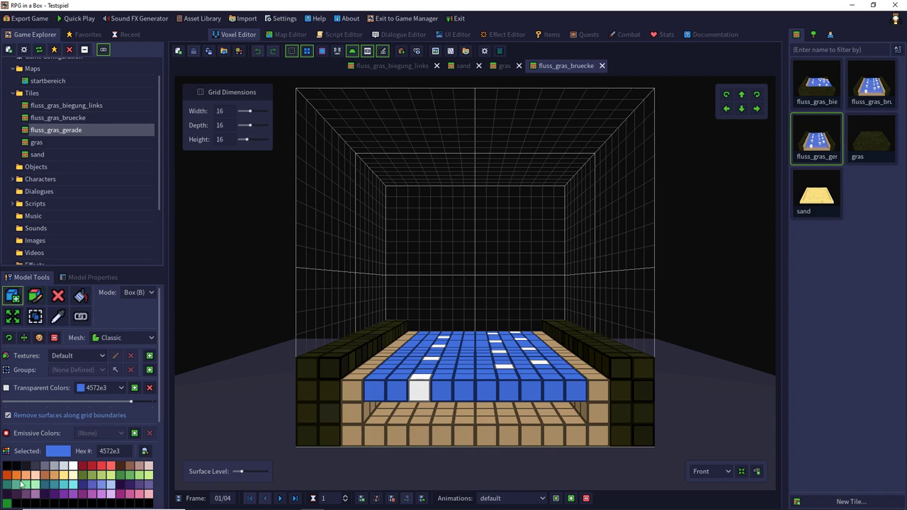
click(130, 493)
right_drag(304, 257, 293, 300)
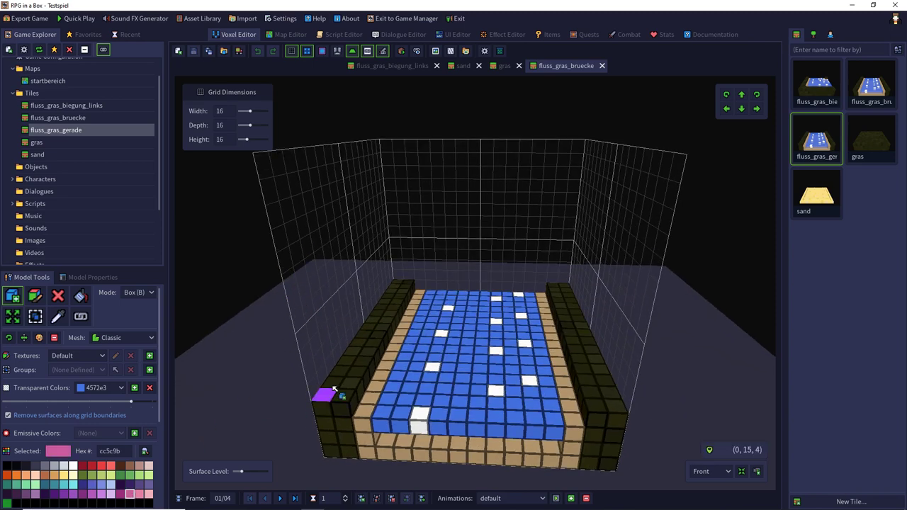
drag(374, 377, 417, 293)
click(55, 466)
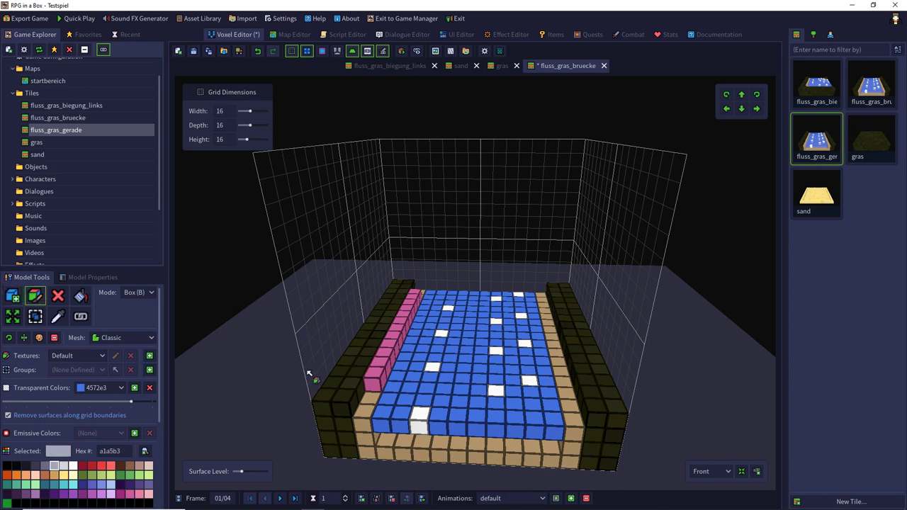
drag(374, 374, 418, 299)
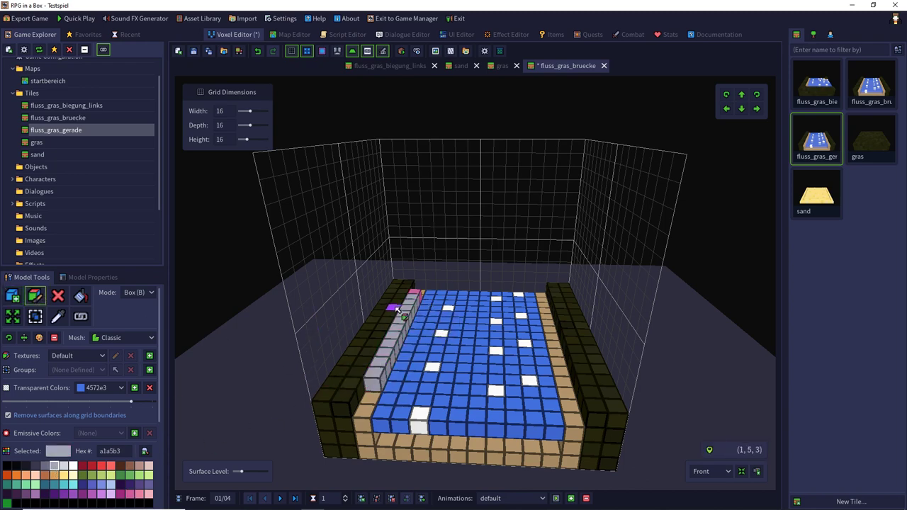
Span the river from bank to bank with a grey voxel deck and raise its middle section by one voxel
click(12, 297)
mouse_move(564, 382)
mouse_down()
mouse_move(546, 297)
mouse_move(368, 373)
mouse_up()
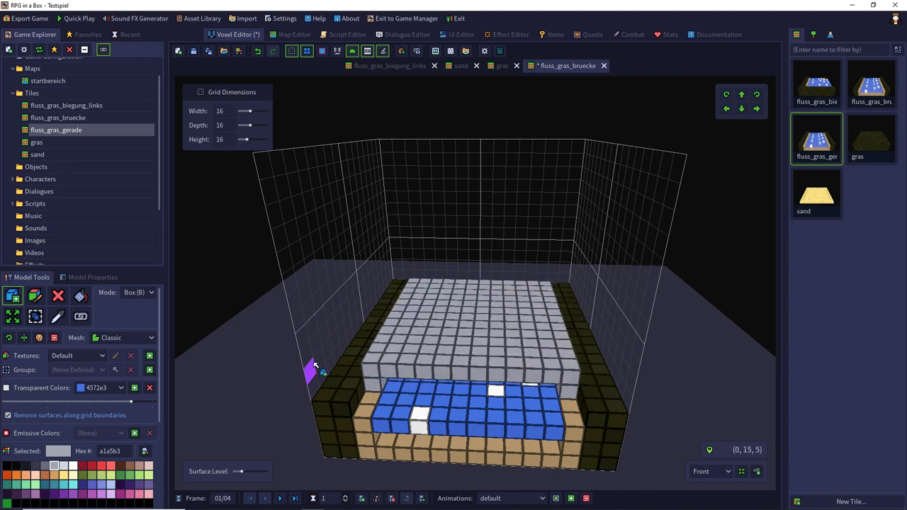
click(35, 316)
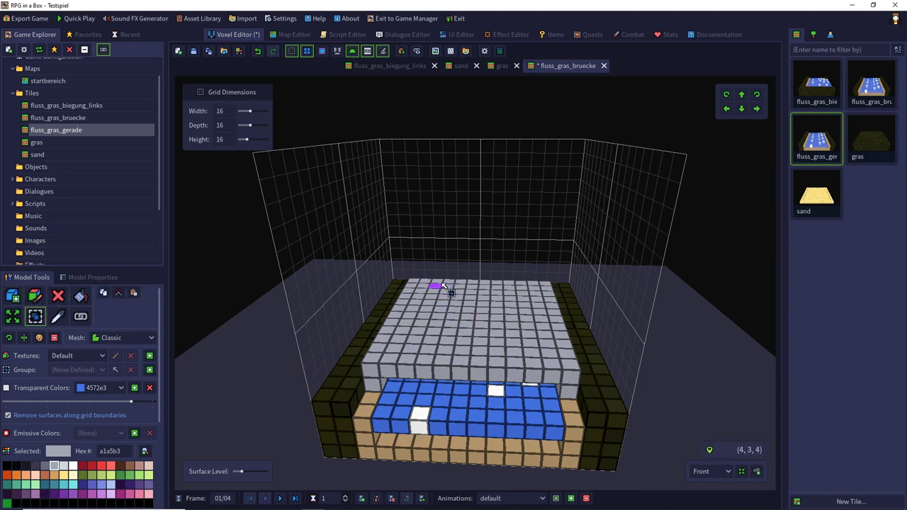
drag(446, 284, 511, 362)
click(741, 94)
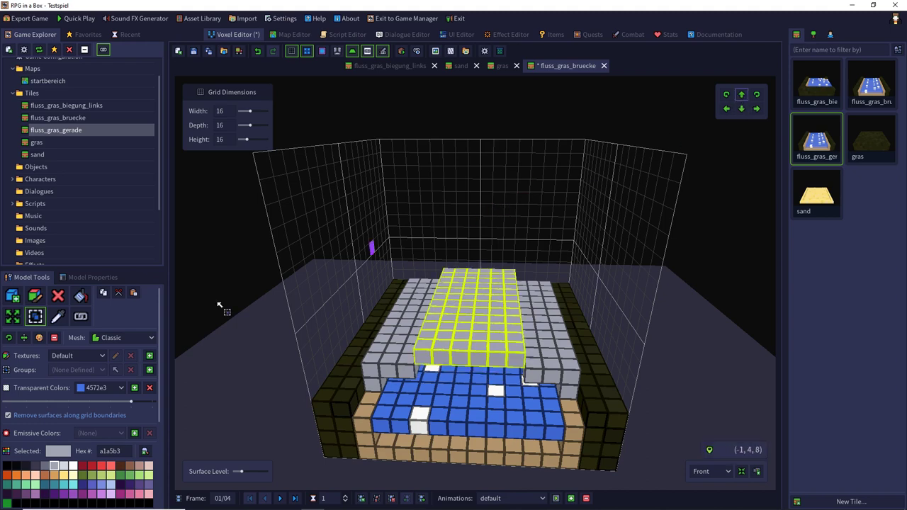
Build a stepped grey railing along the front edge of the bridge deck, highest over the raised middle section
click(14, 301)
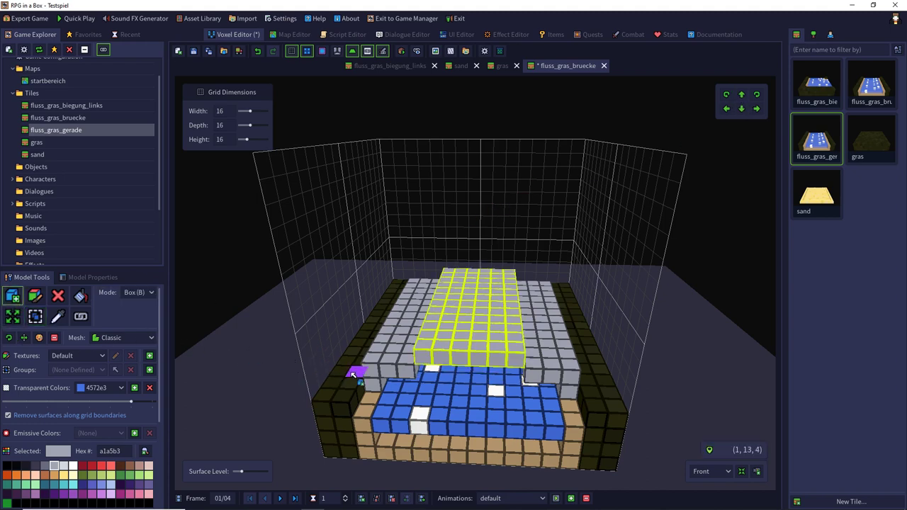
drag(354, 365, 418, 354)
drag(358, 338, 519, 344)
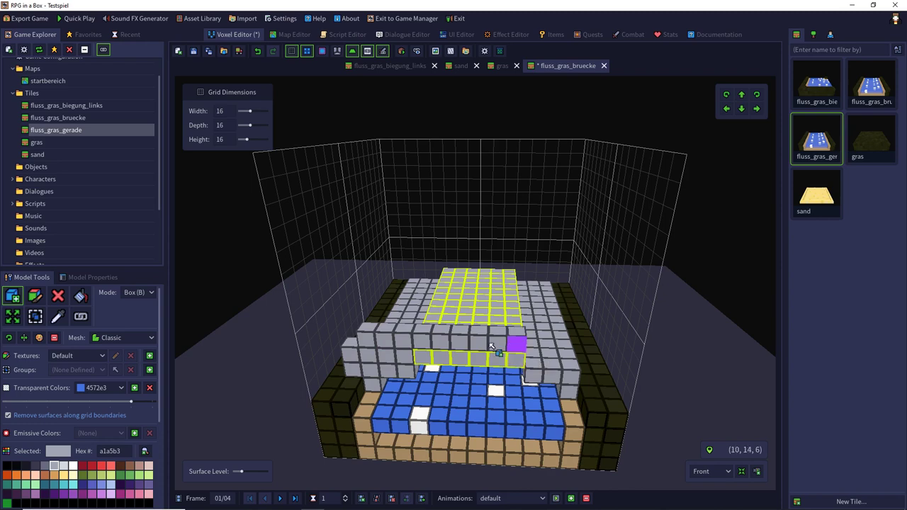
drag(432, 331, 496, 323)
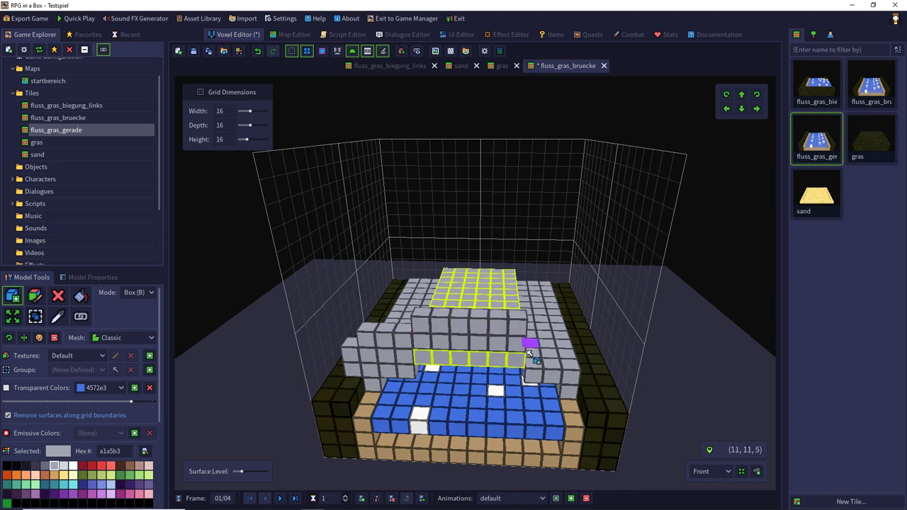
drag(536, 348, 570, 346)
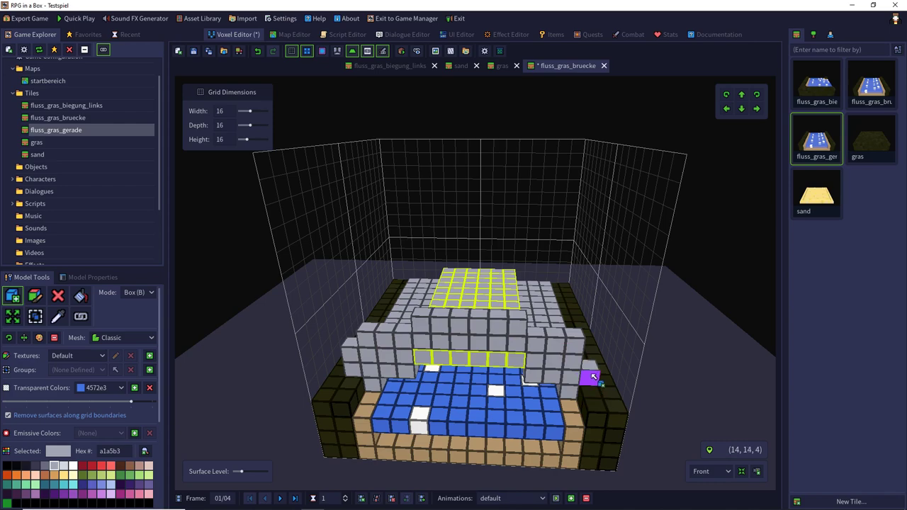
Build a matching stepped grey railing along the opposite edge of the bridge deck
right_drag(629, 306, 393, 330)
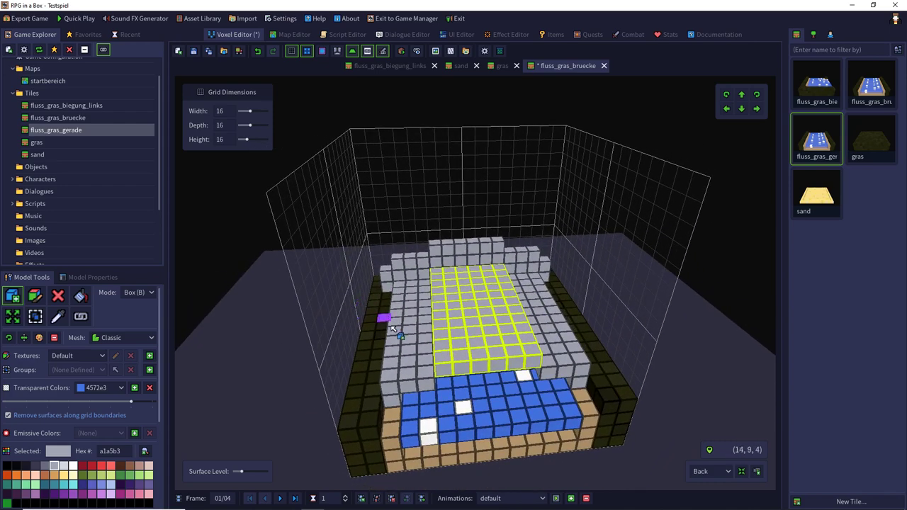
drag(379, 382, 526, 351)
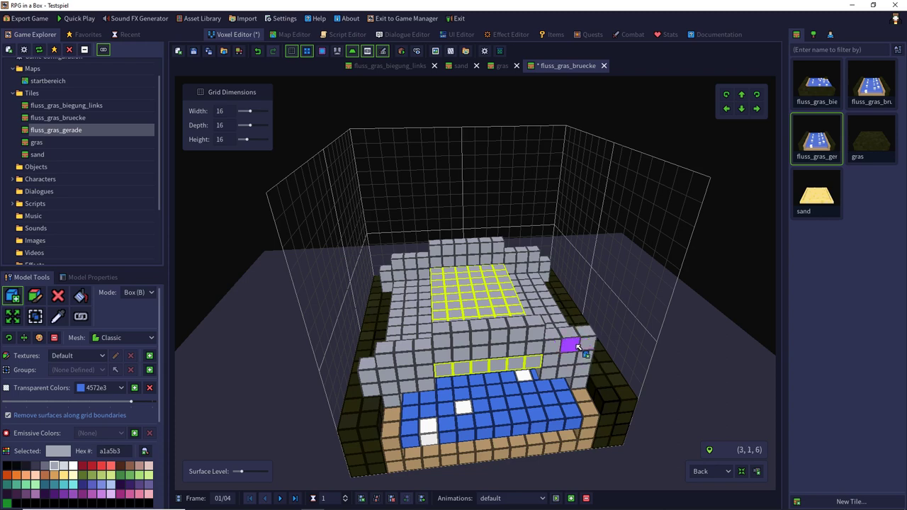
click(595, 358)
Make the bridge tile passable and save it
click(92, 278)
click(144, 350)
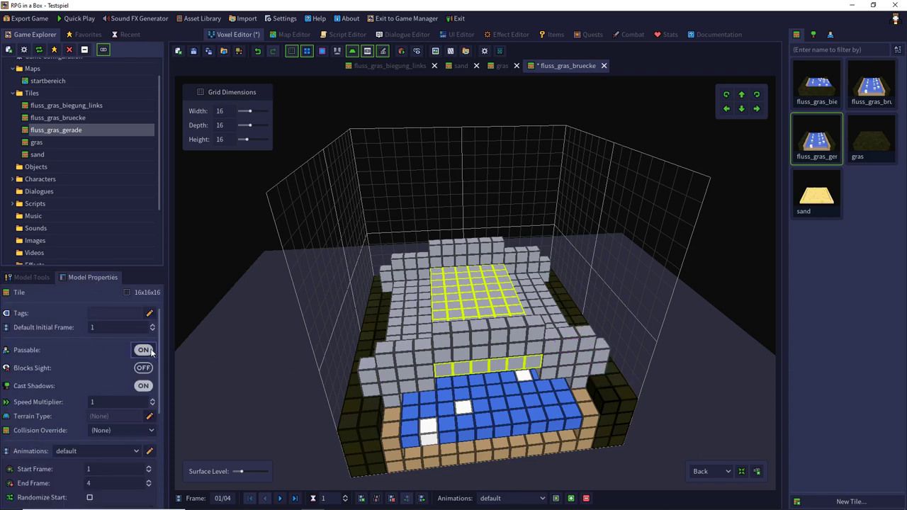
click(193, 52)
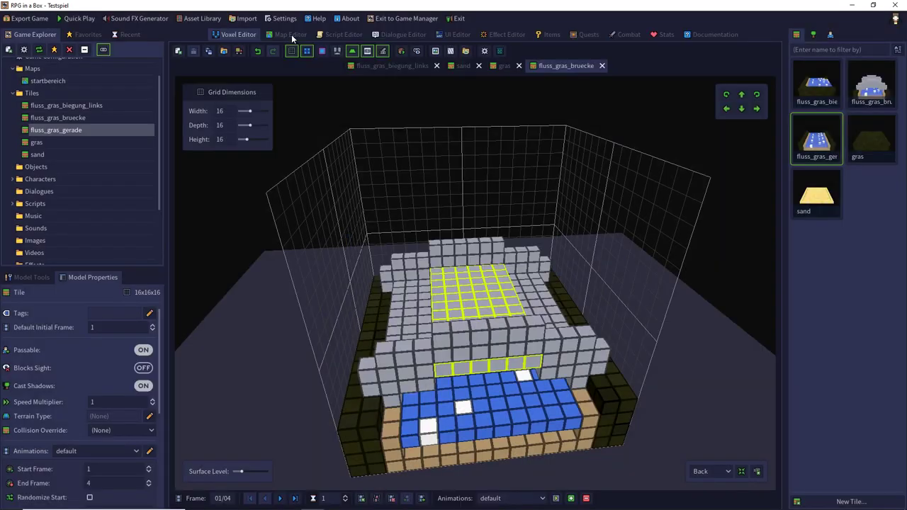
In the startbereich map, place the fluss_gras_bruecke tile over the straight river at (-2, 0, 0)
click(291, 34)
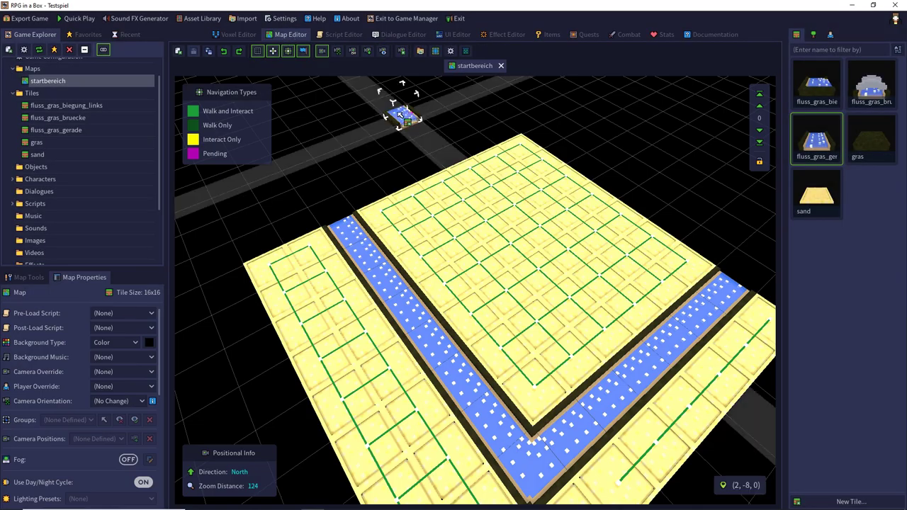
click(876, 96)
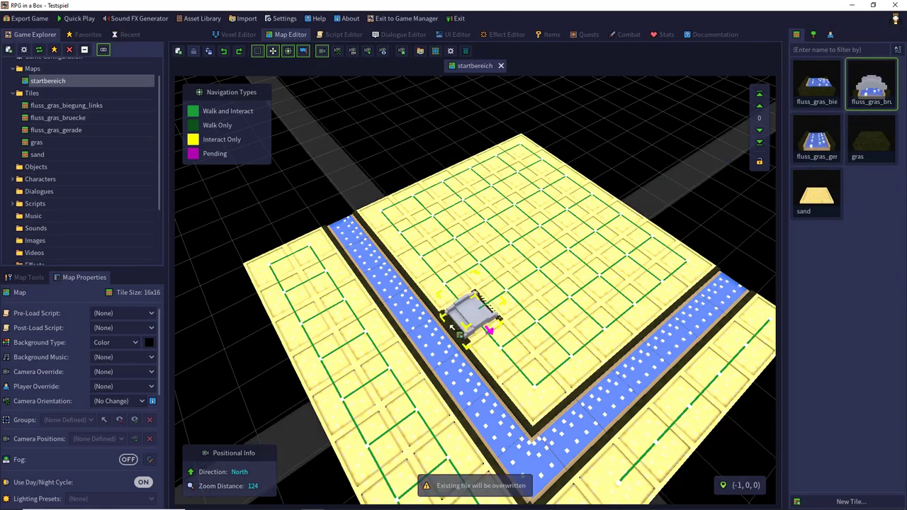
click(434, 339)
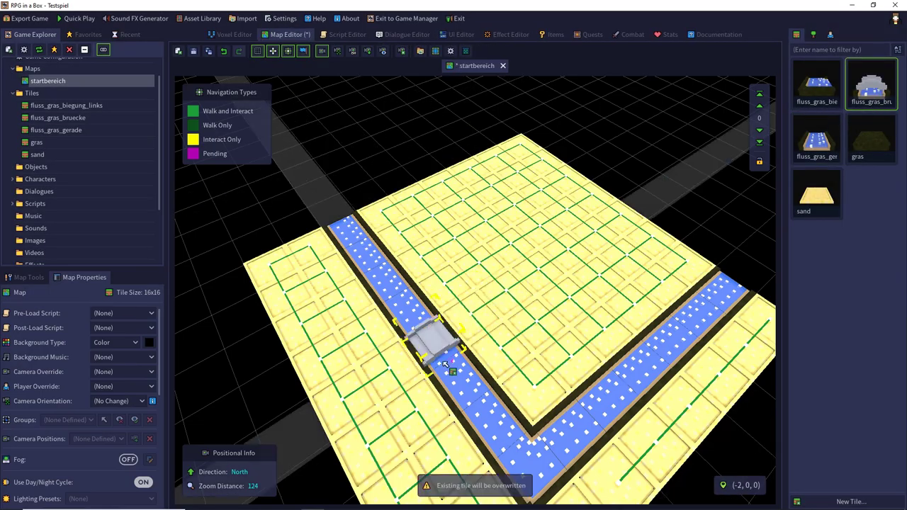
Link the bridge to the sand on both banks with Walk and Interact navigation and save the startbereich map
click(206, 112)
drag(396, 373, 486, 329)
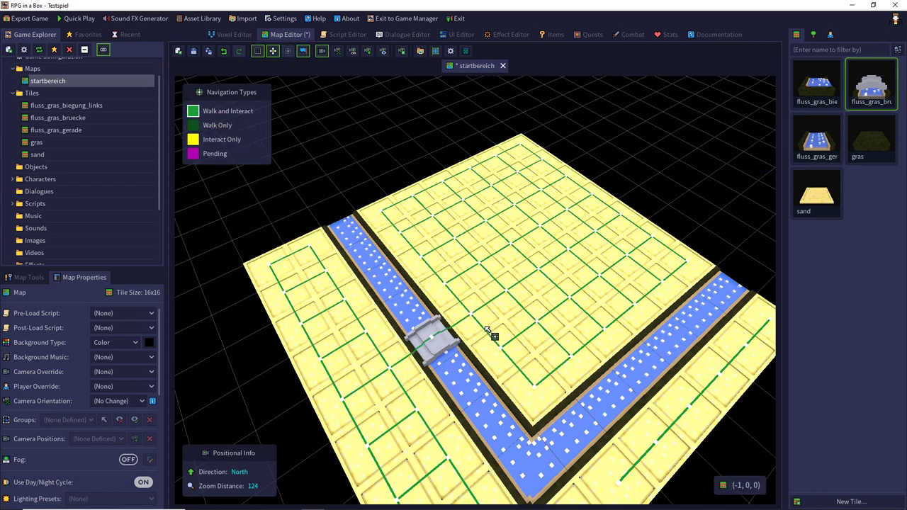
key(q)
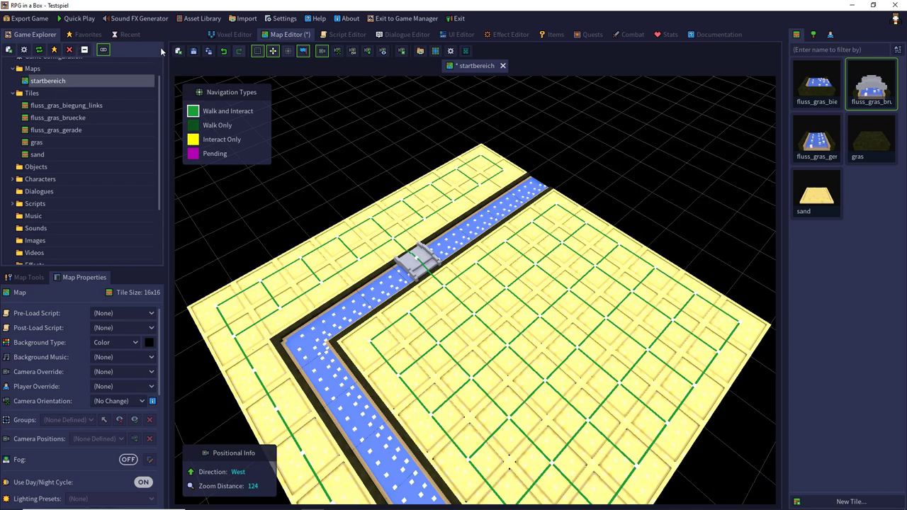
click(185, 51)
Run a quick test of the game, start a new game to check the bridge on the river, and quit the test
click(79, 18)
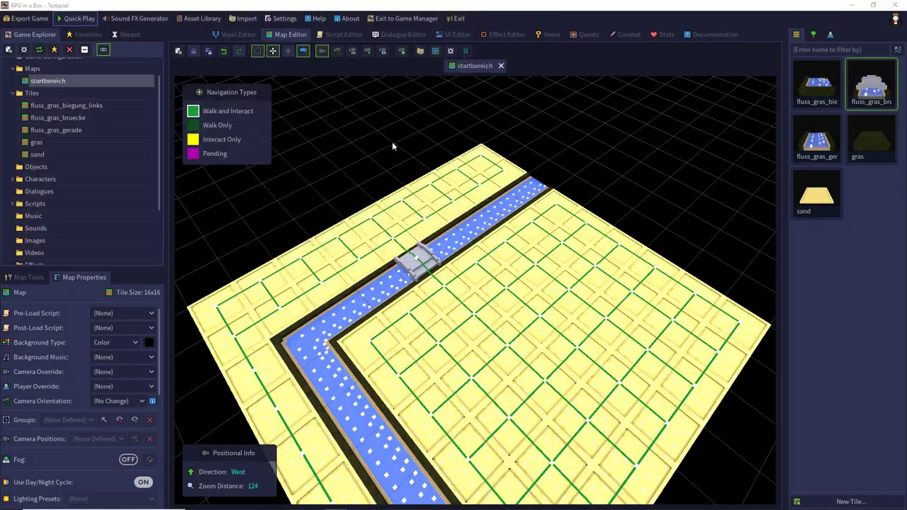
key(Return)
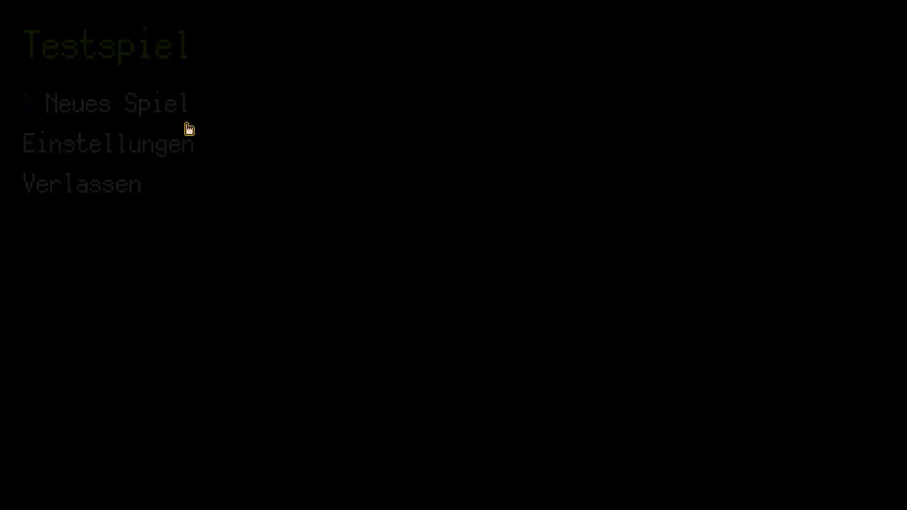
click(309, 436)
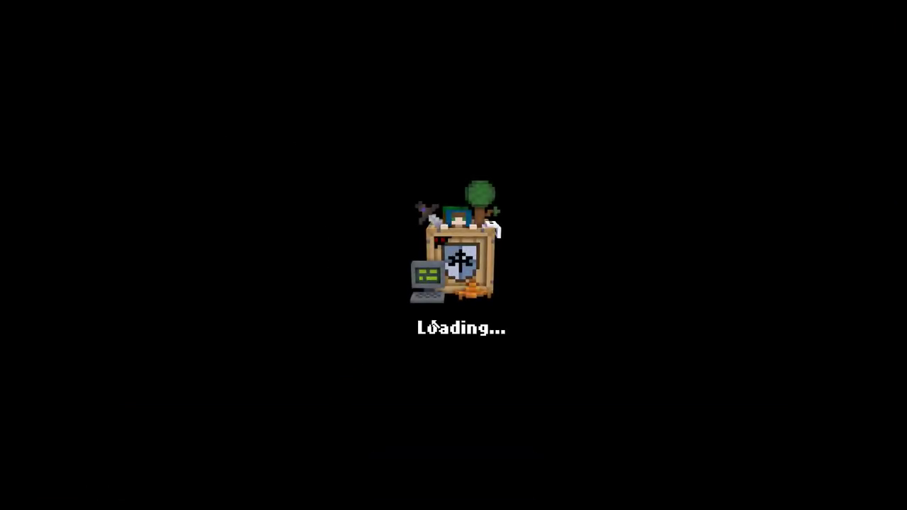
key(Left)
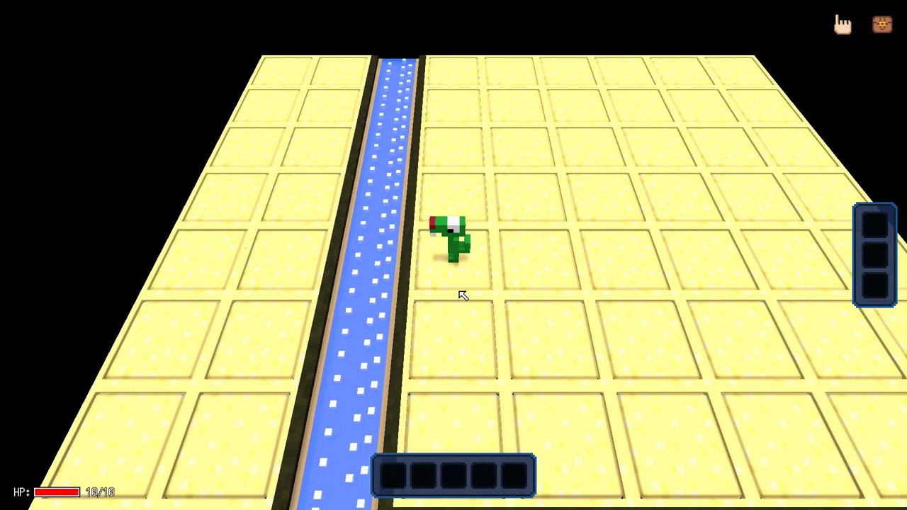
key(Escape)
click(135, 177)
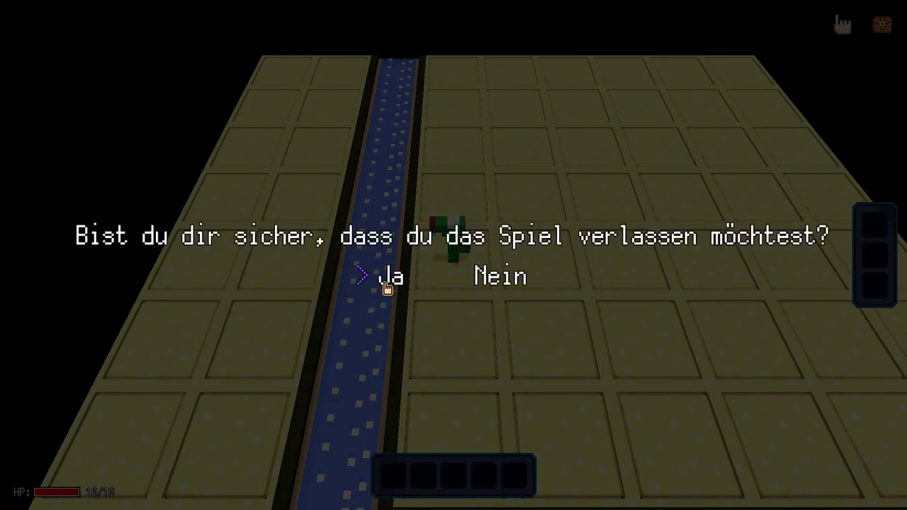
click(386, 278)
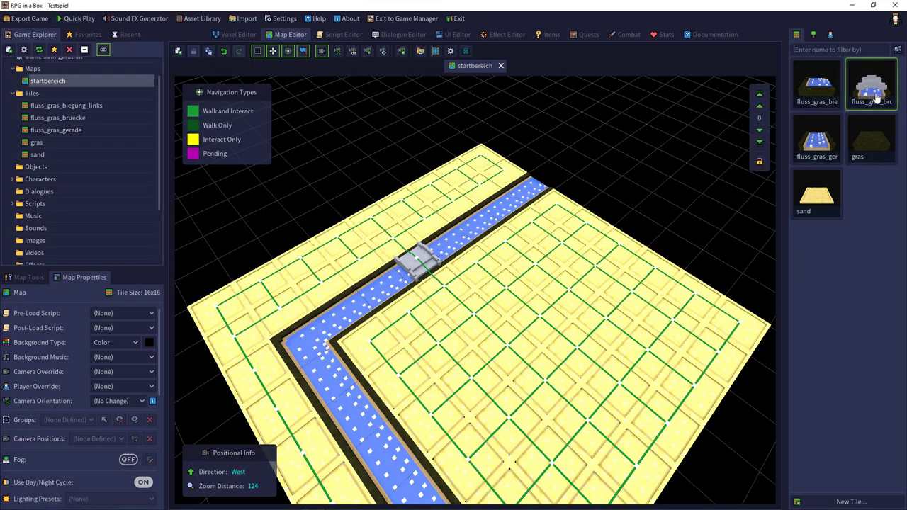
Open the fluss_gras_bruecke tile and copy all grey bridge voxels, including deck and both railings, from frame 1
double_click(57, 118)
click(26, 277)
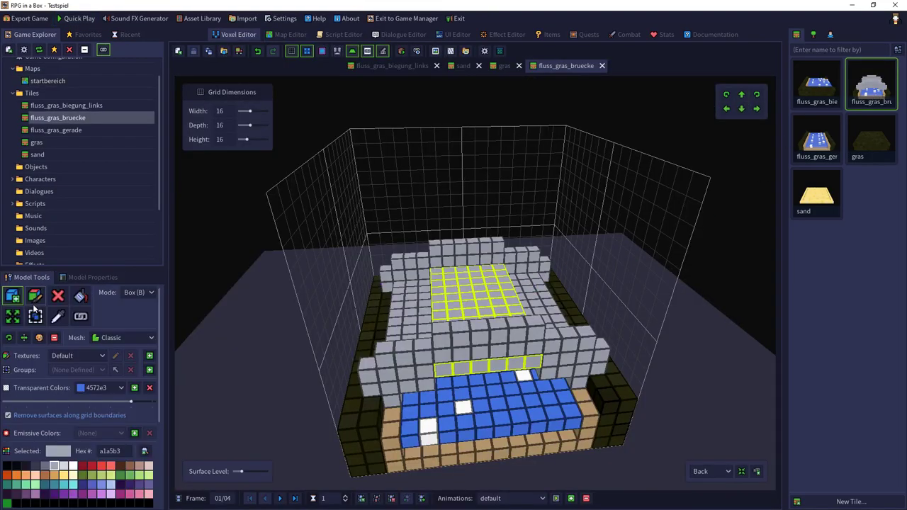
click(36, 317)
click(388, 403)
drag(388, 403, 527, 261)
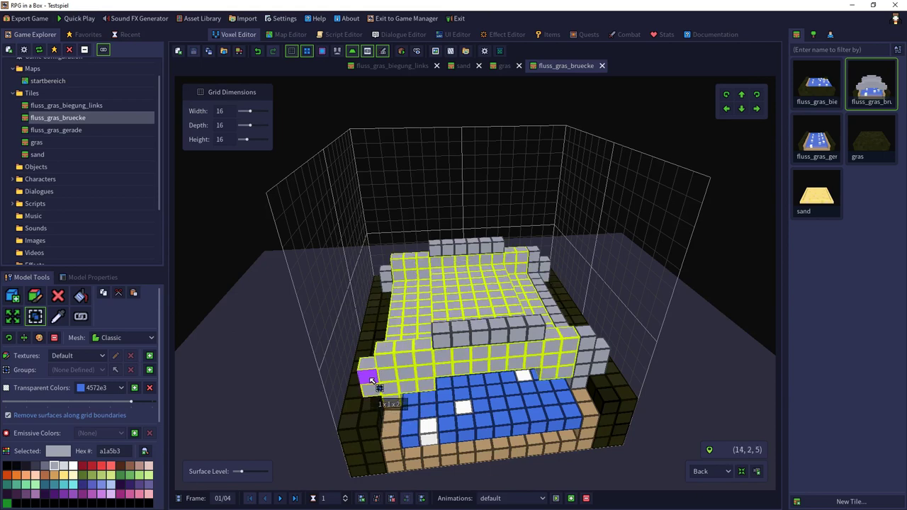
shift+drag(366, 375, 397, 292)
shift+click(385, 273)
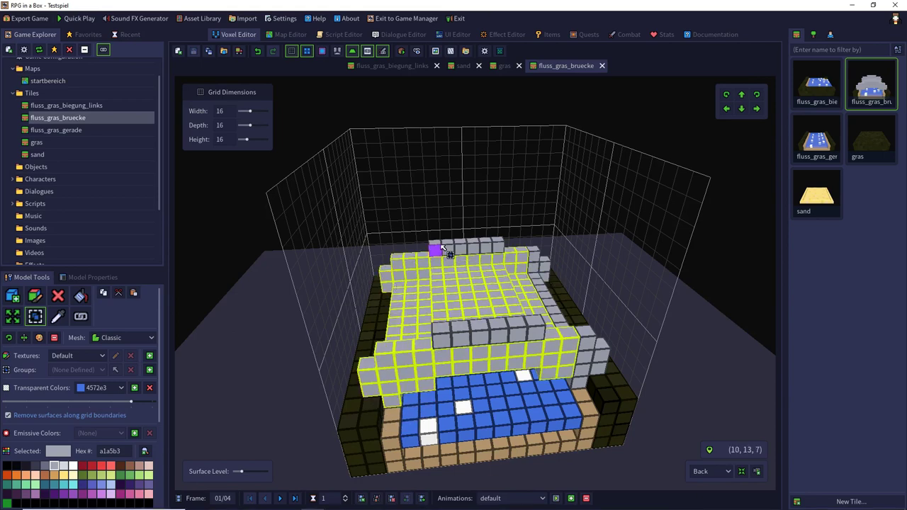
shift+drag(438, 247, 589, 357)
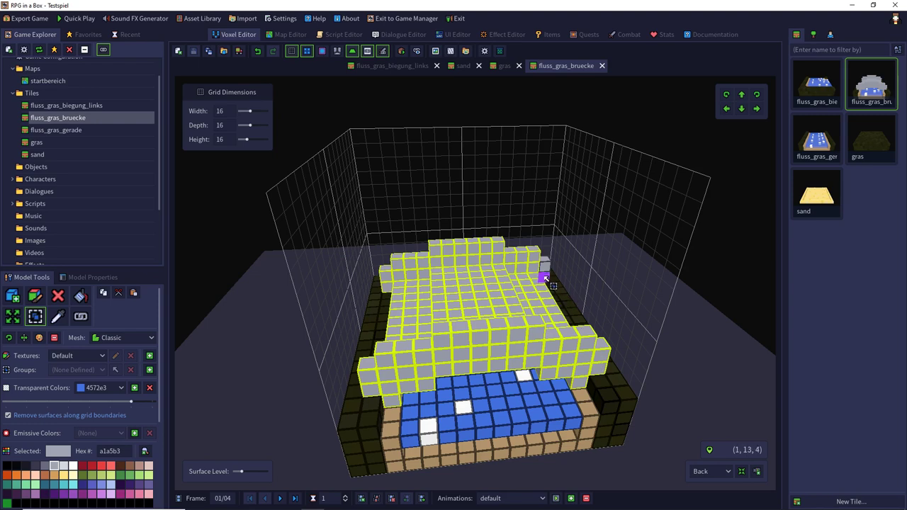
key(ctrl+c)
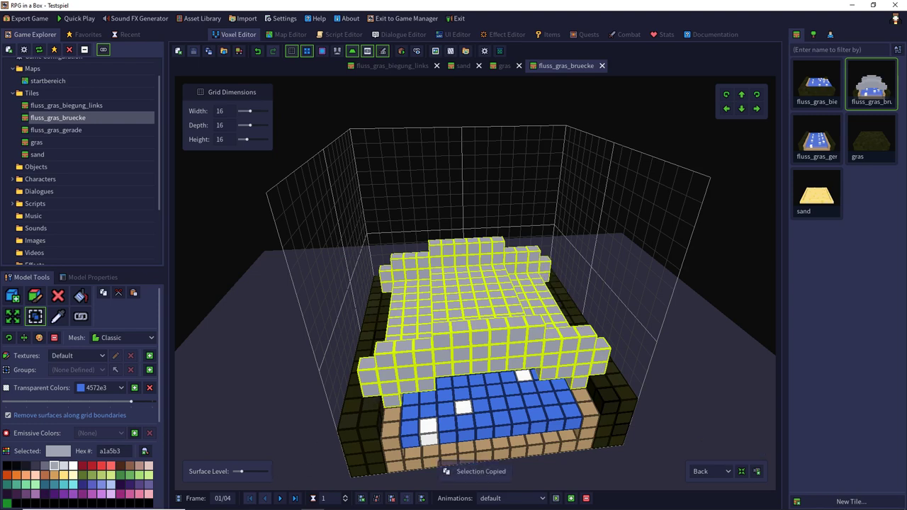
Paste the copied bridge voxels in place into animation frames 2, 3 and 4 and save the tile
click(280, 500)
key(ctrl+v)
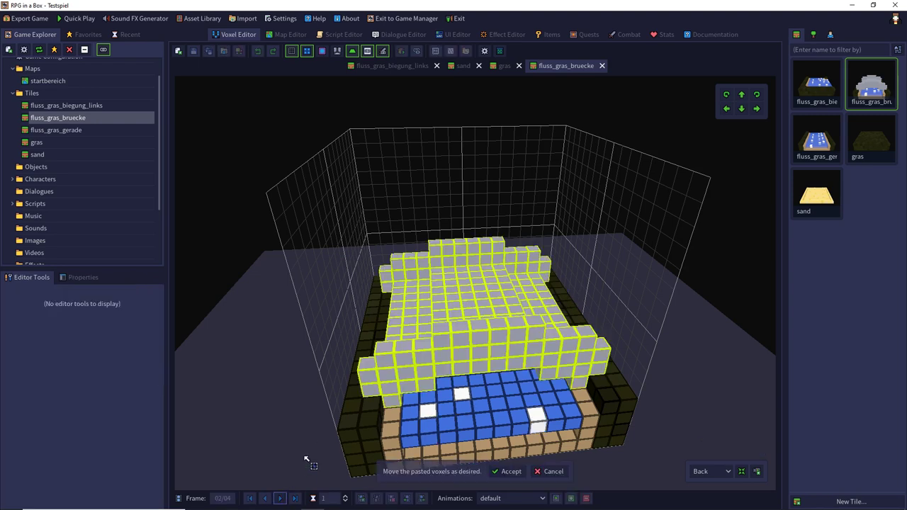
click(493, 472)
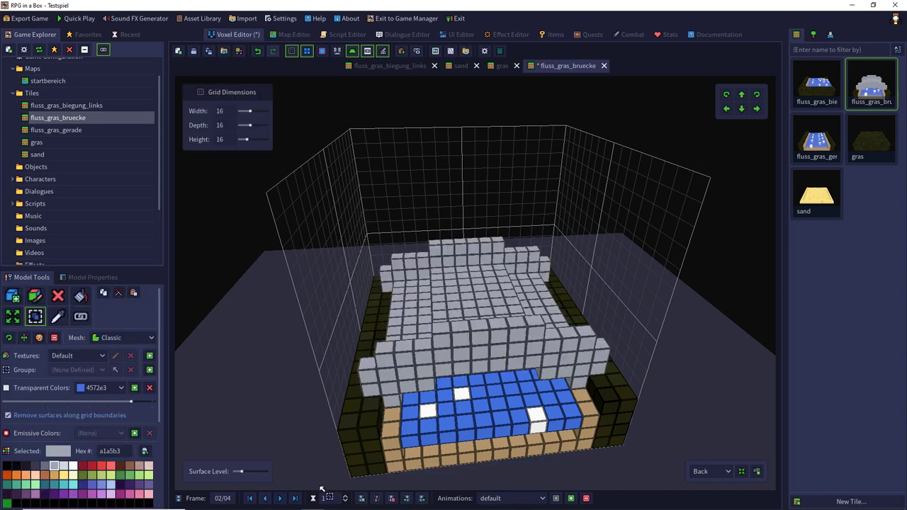
click(282, 499)
key(ctrl+v)
click(494, 471)
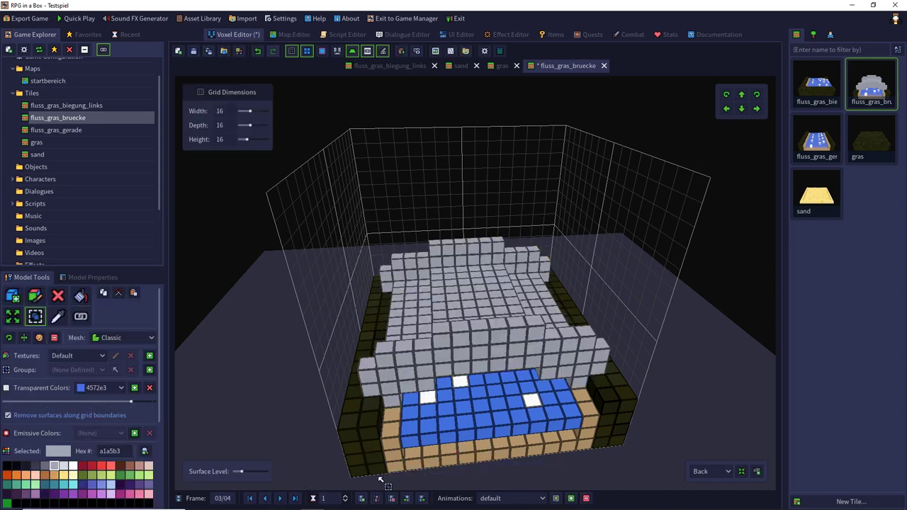
click(280, 498)
key(ctrl+v)
click(496, 471)
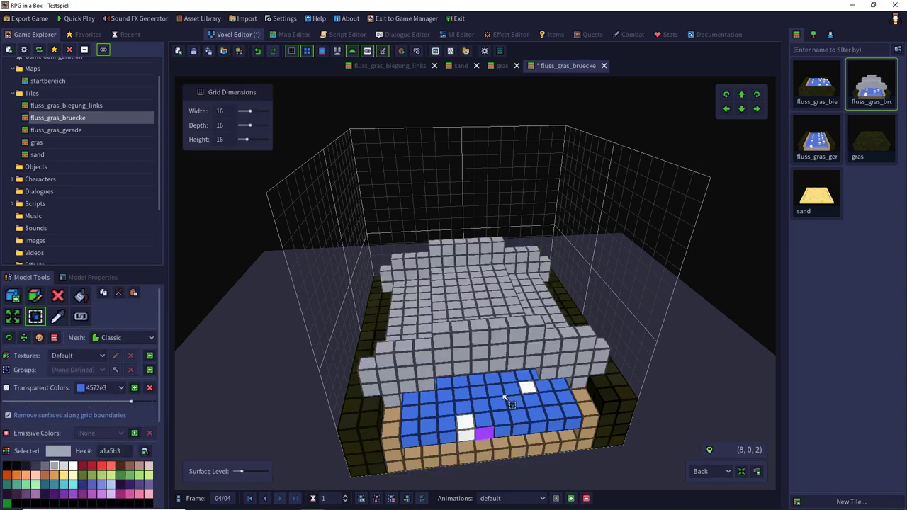
click(194, 53)
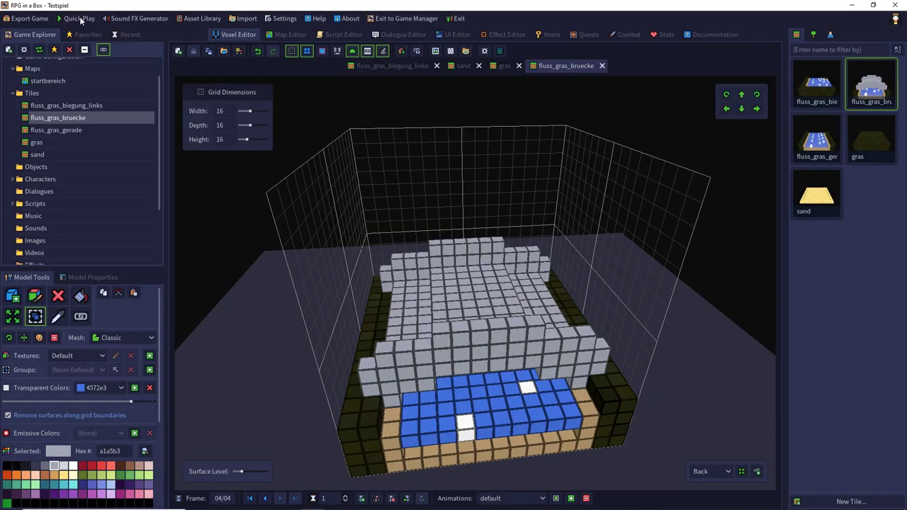
Start a new game in a test run and walk the character across the bridge to the far bank
click(78, 18)
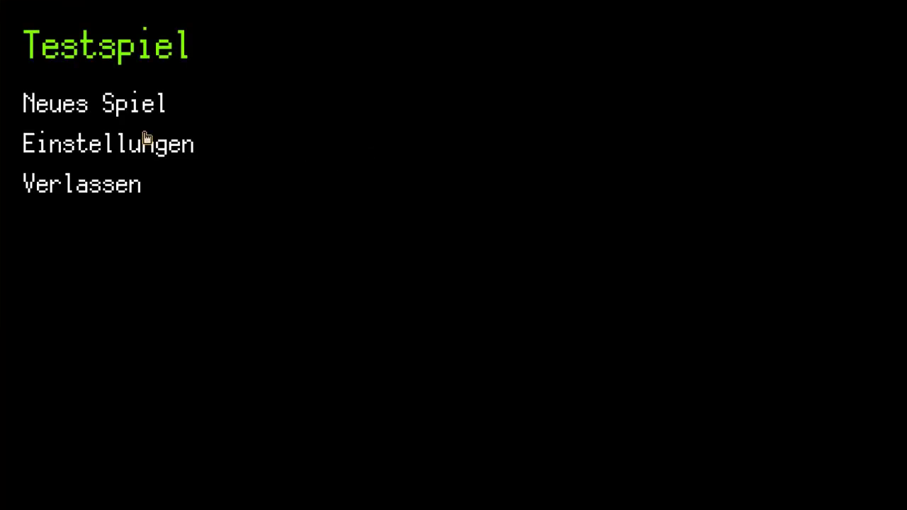
click(56, 95)
click(401, 431)
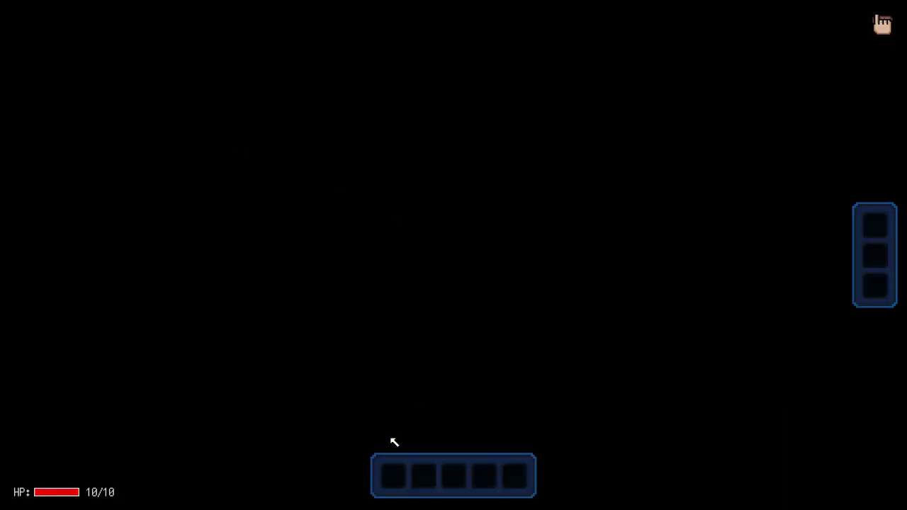
key(a)
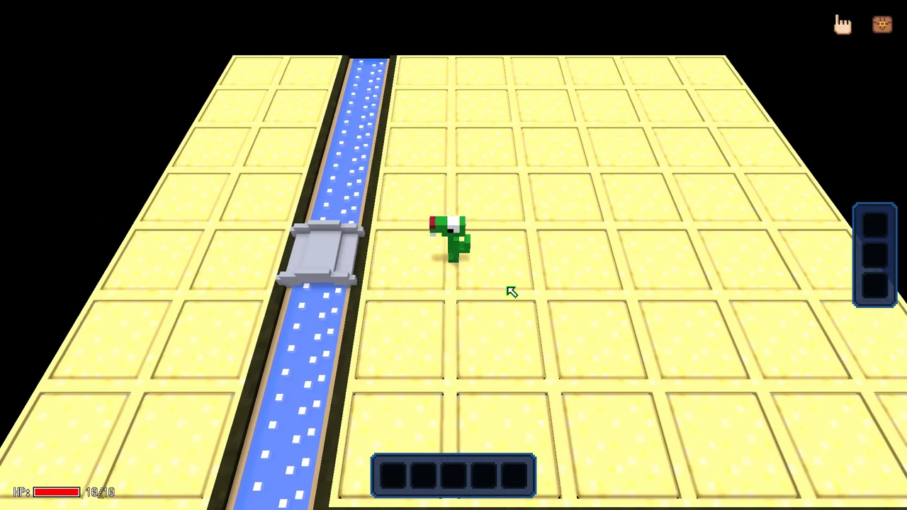
Walk the character down around the outside of the river bend, return to the bridge and cross back to the starting bank
key(s)
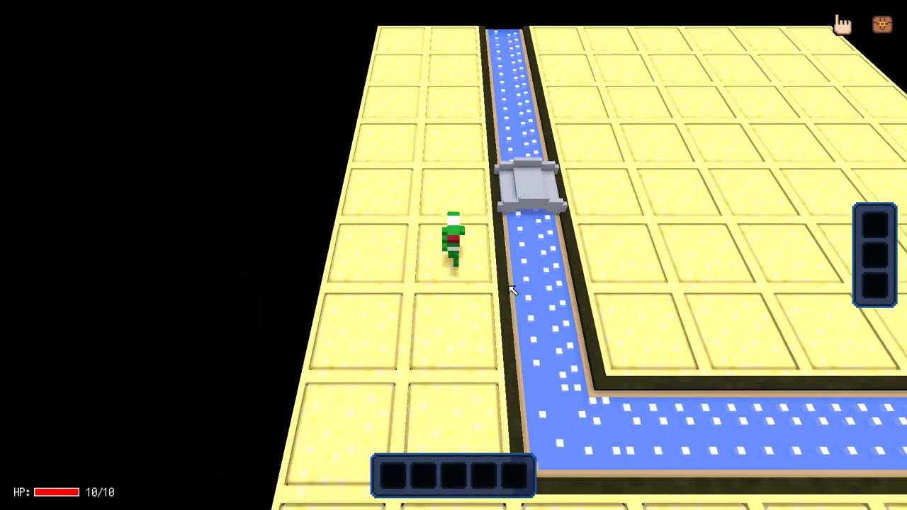
key(d)
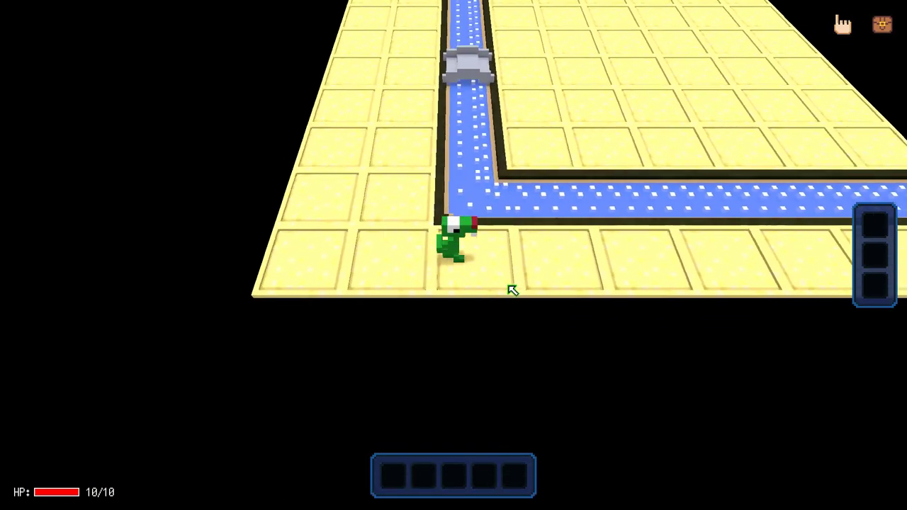
key(a)
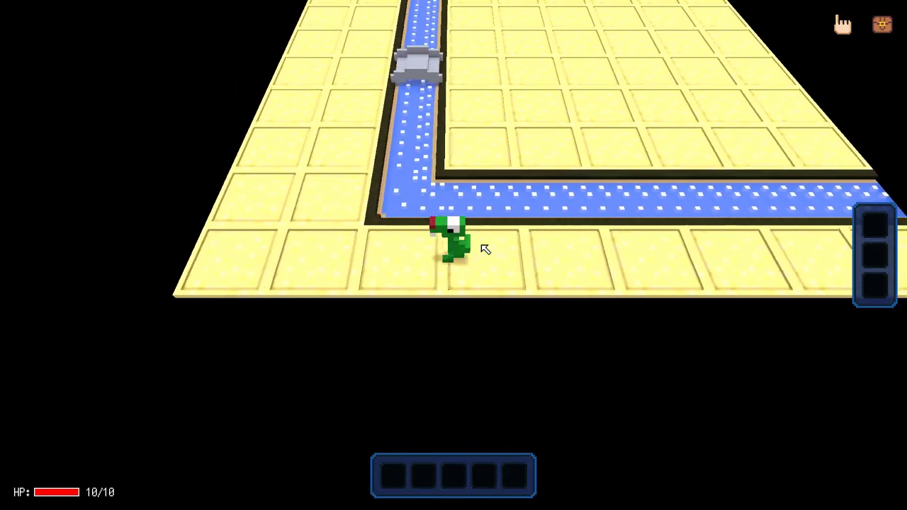
key(w)
key(w)
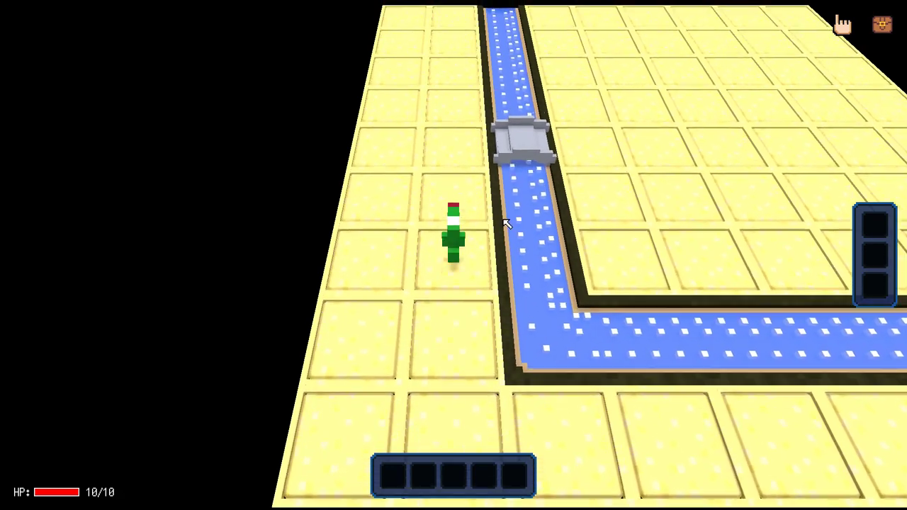
key(d)
key(d)
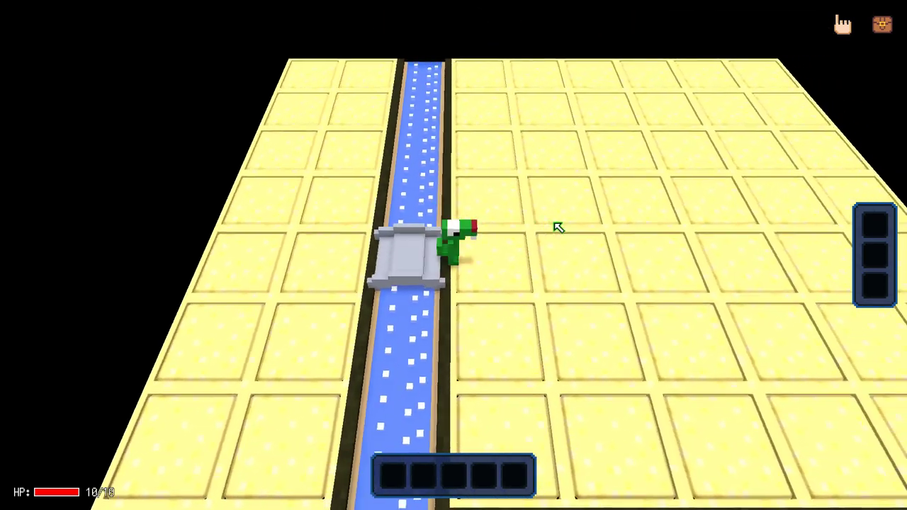